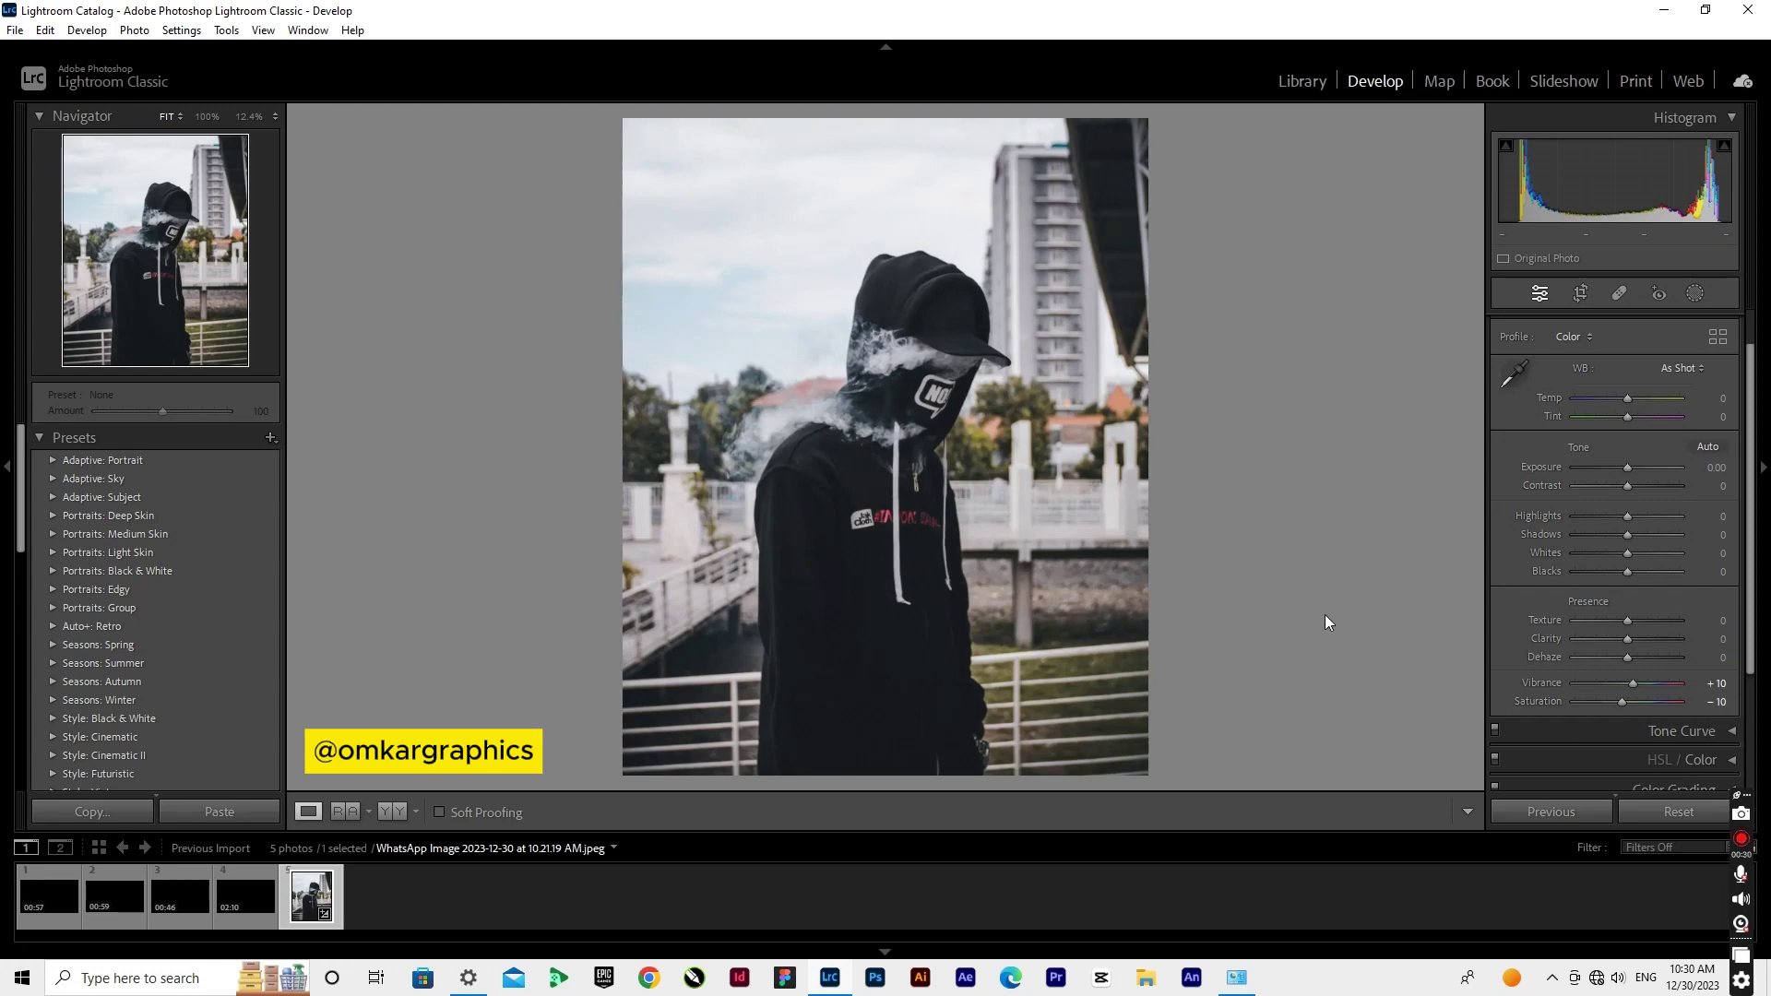
- Raise Exposure to +0.18, dismissing the invalid-entry warning after trying 0.1
click(917, 503)
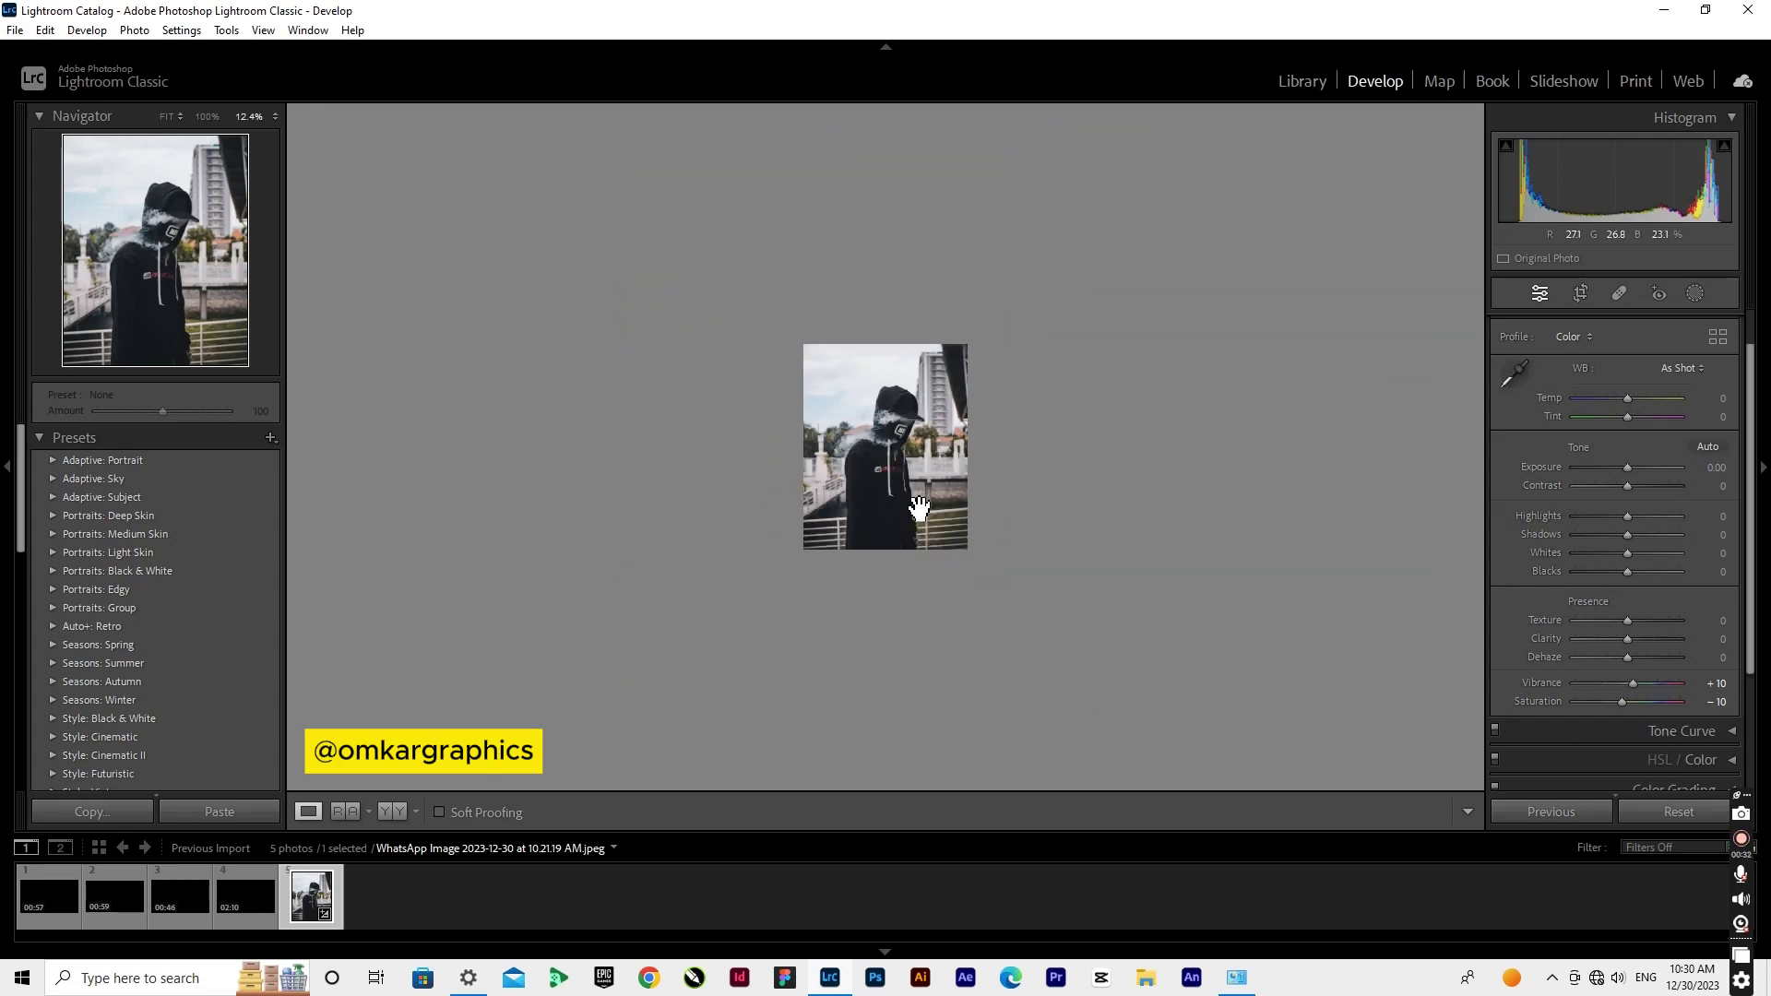
click(920, 507)
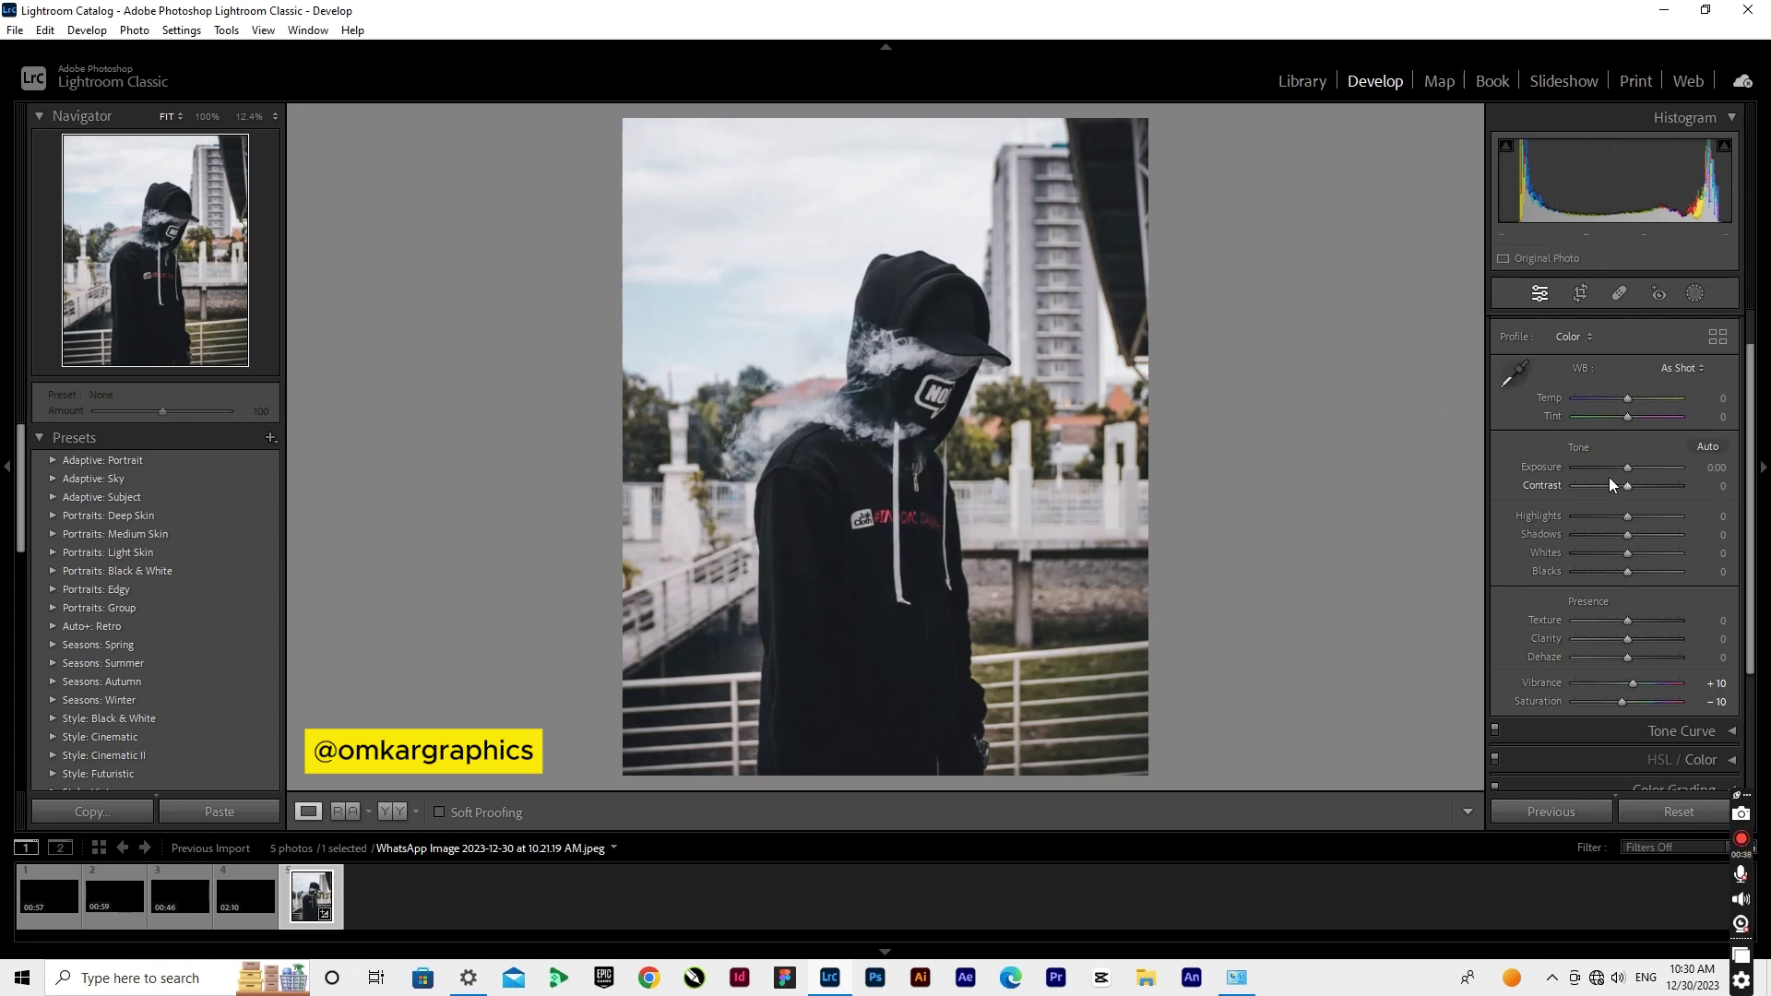
drag(1625, 468, 1629, 468)
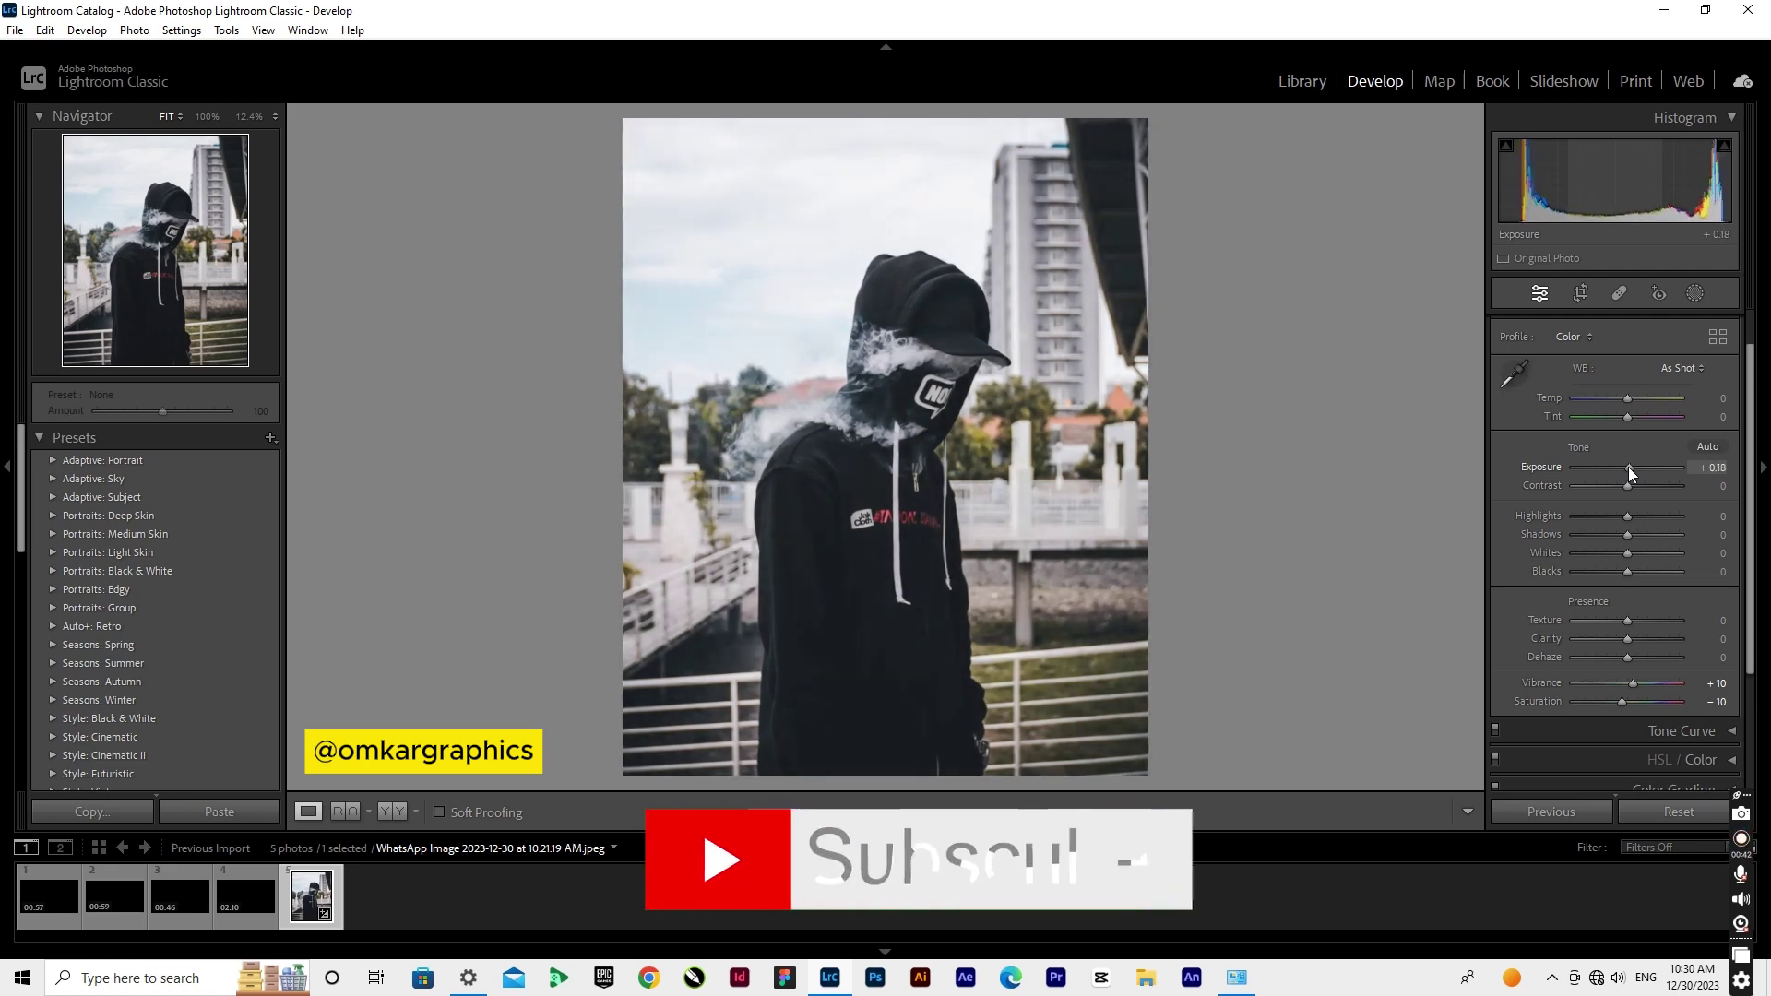
click(1711, 468)
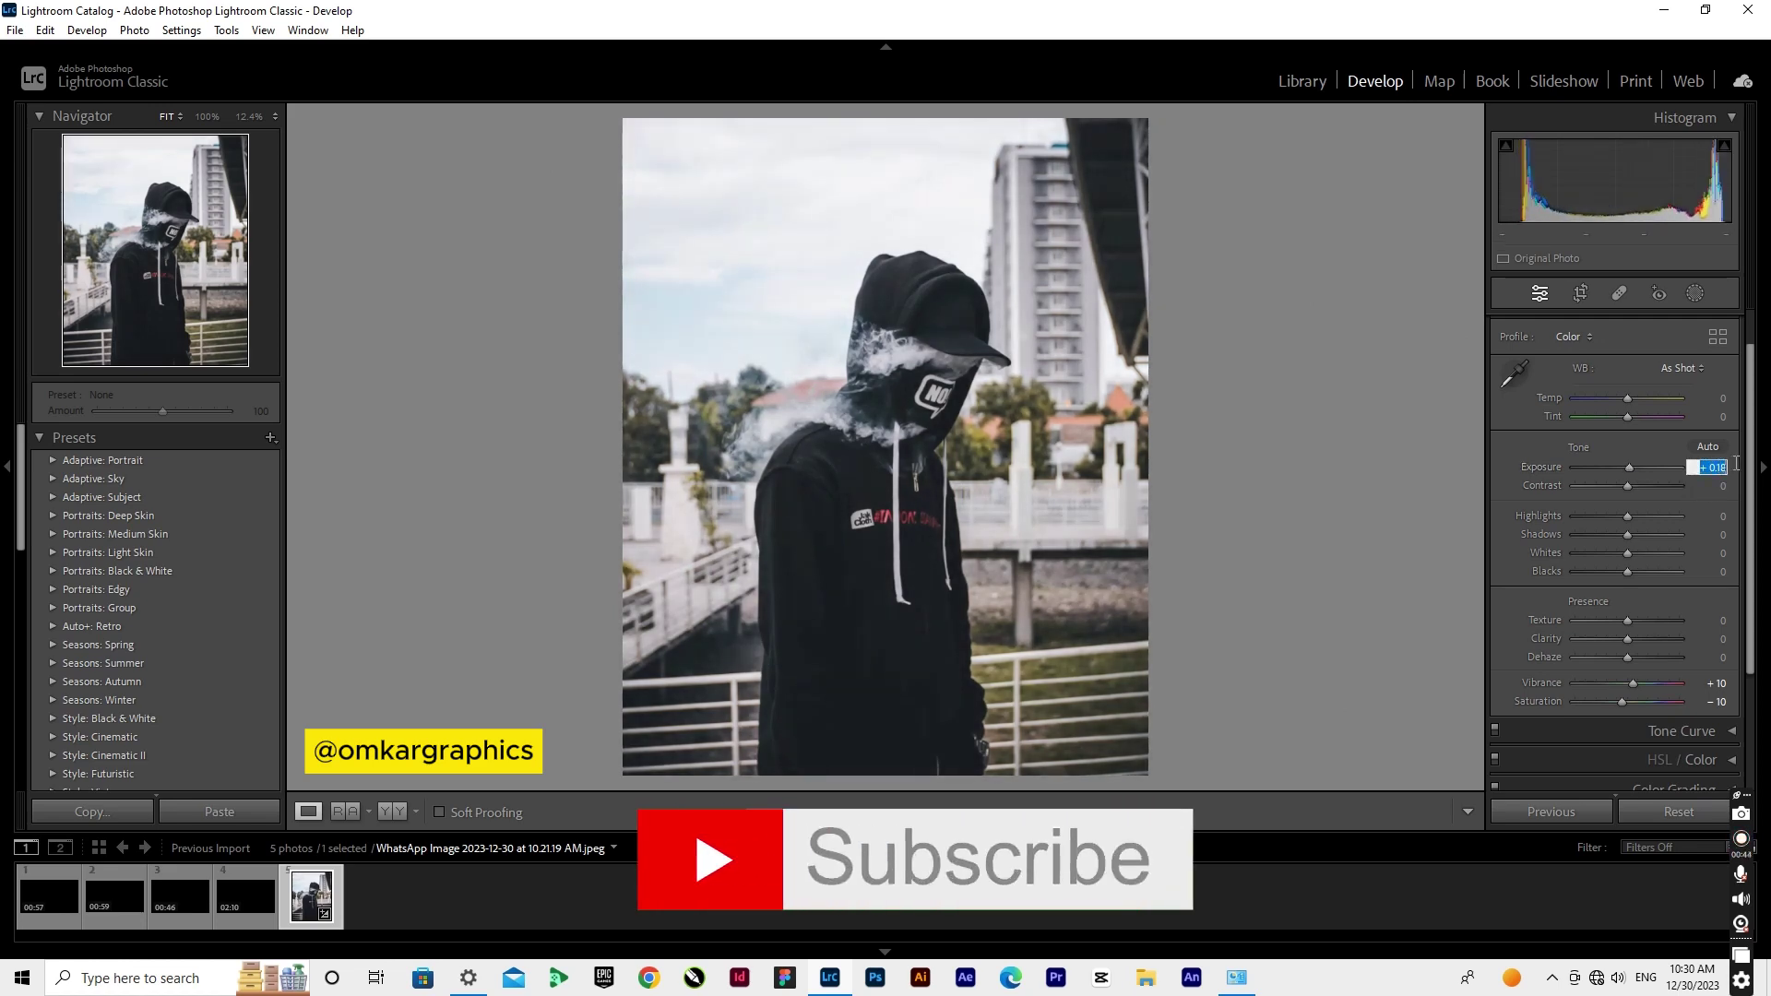
key(BackSpace)
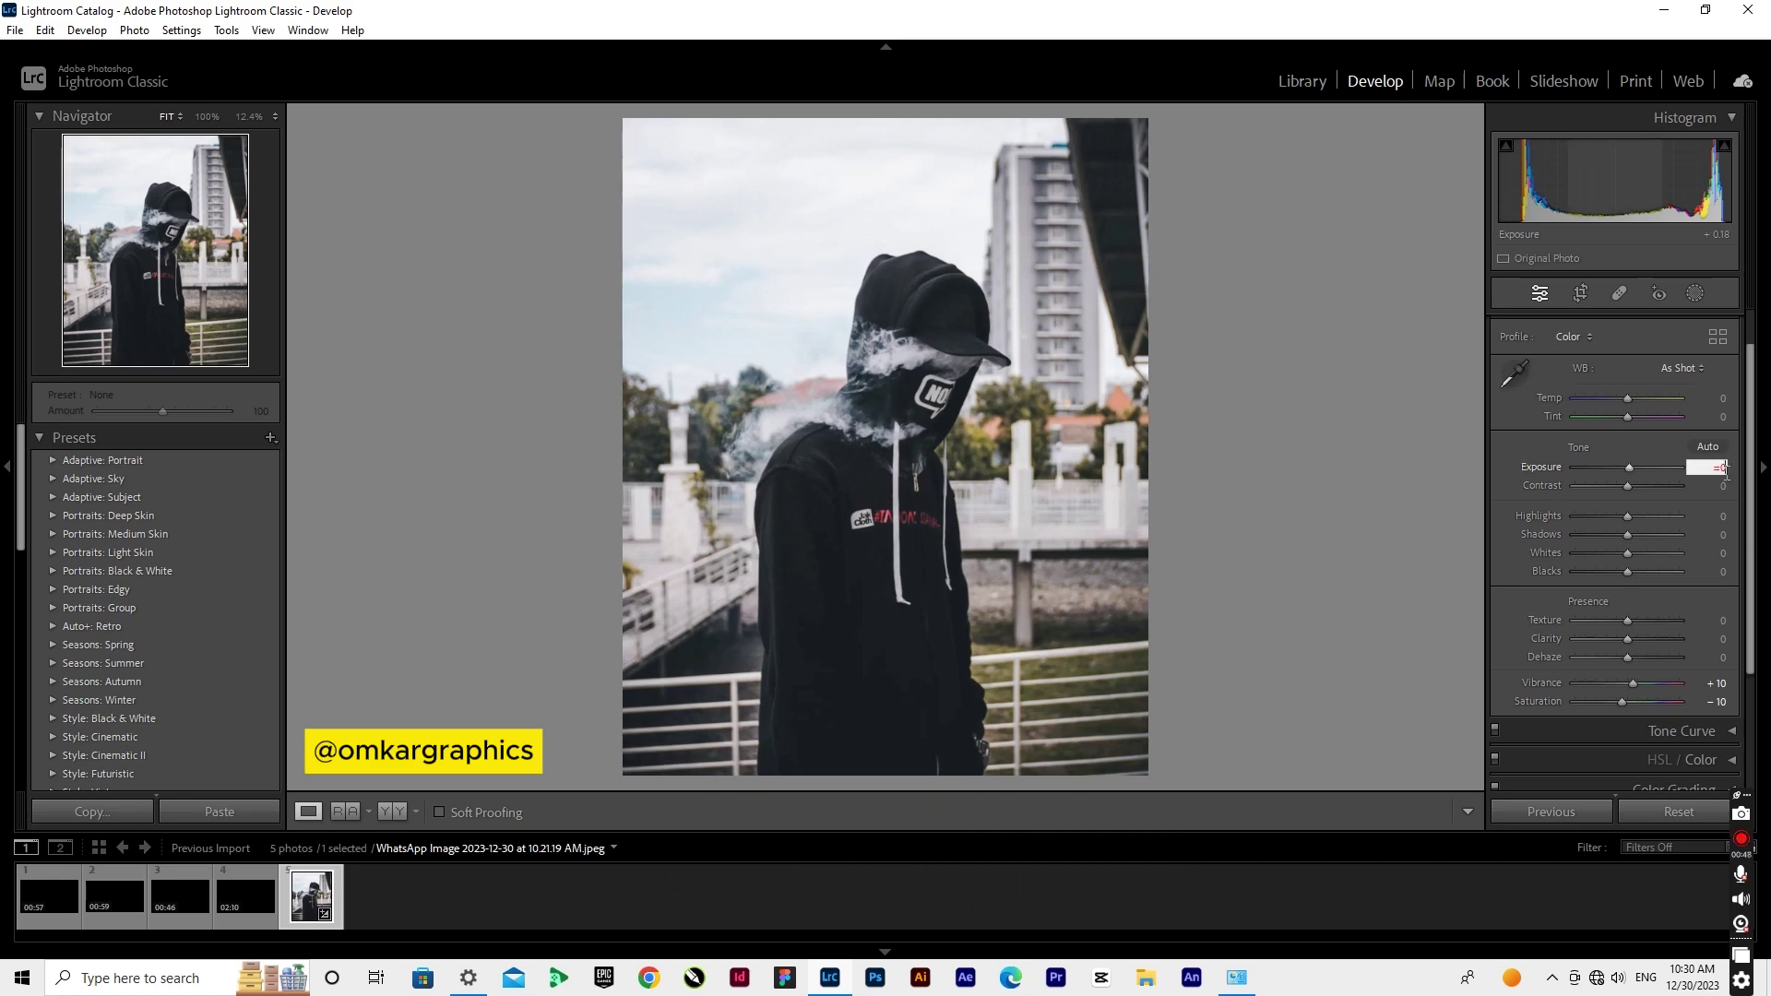
text(+ 0.1)
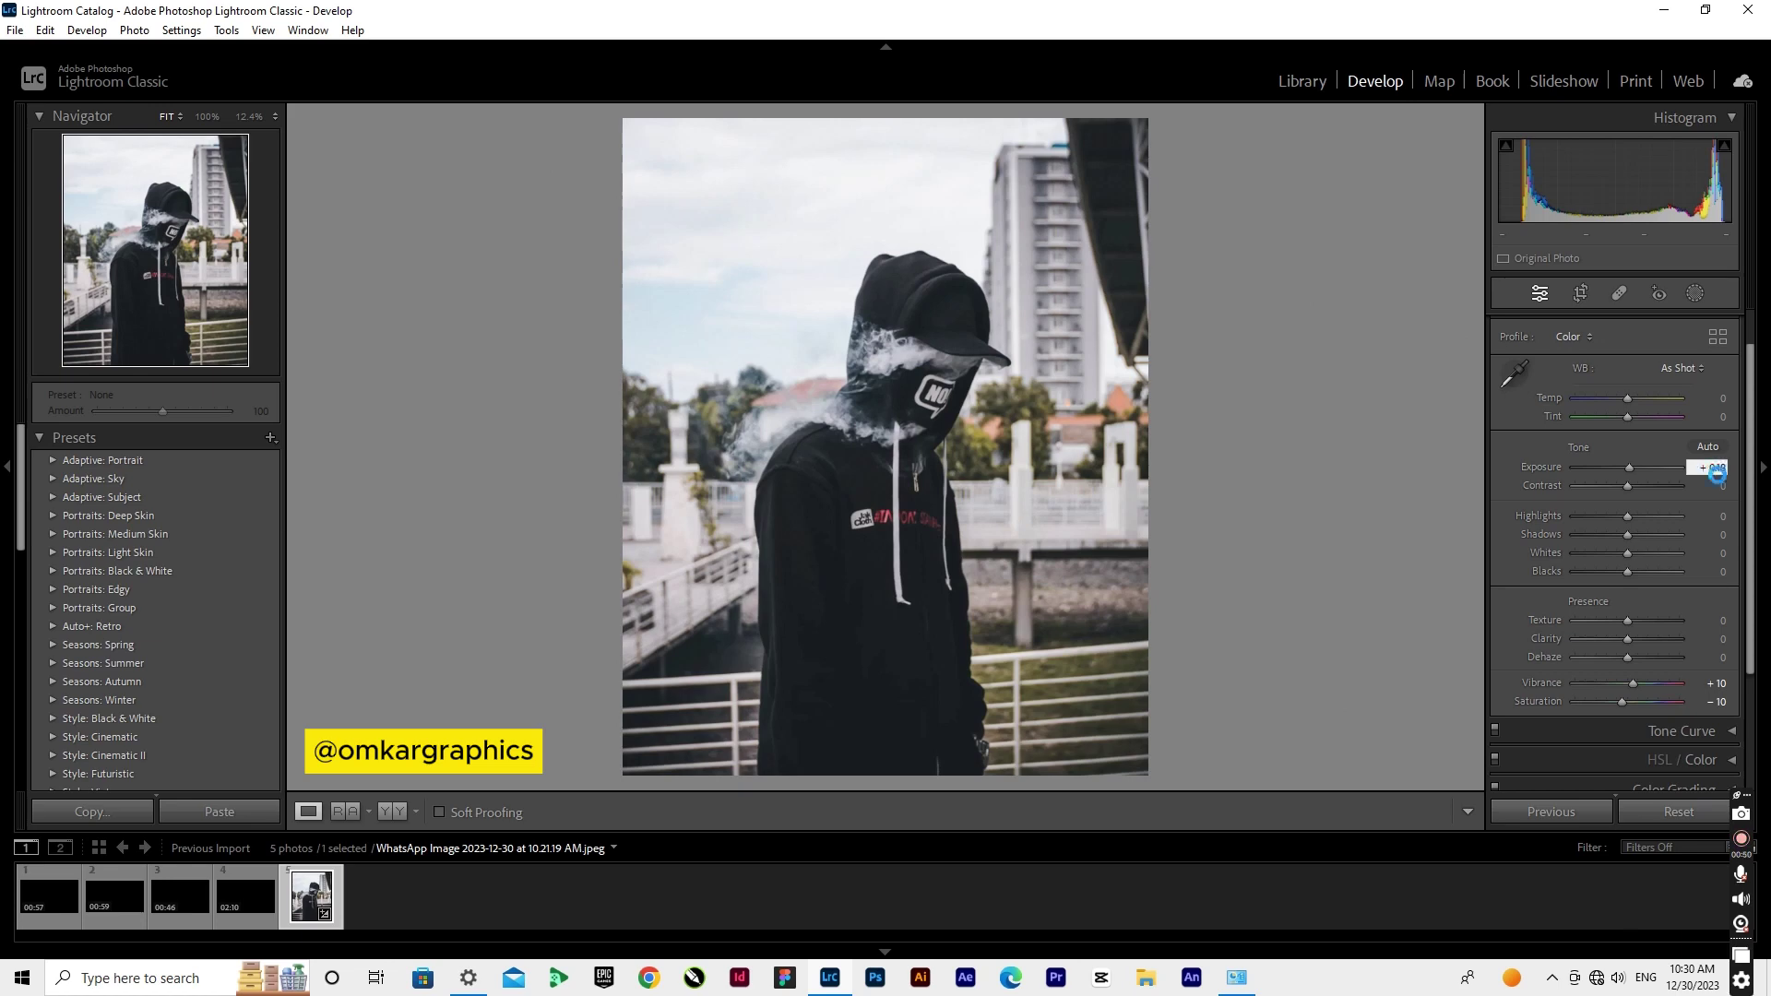
key(Return)
click(999, 509)
- Lower Contrast to -30 and Highlights to -55 in the Basic panel
drag(1628, 483, 1613, 484)
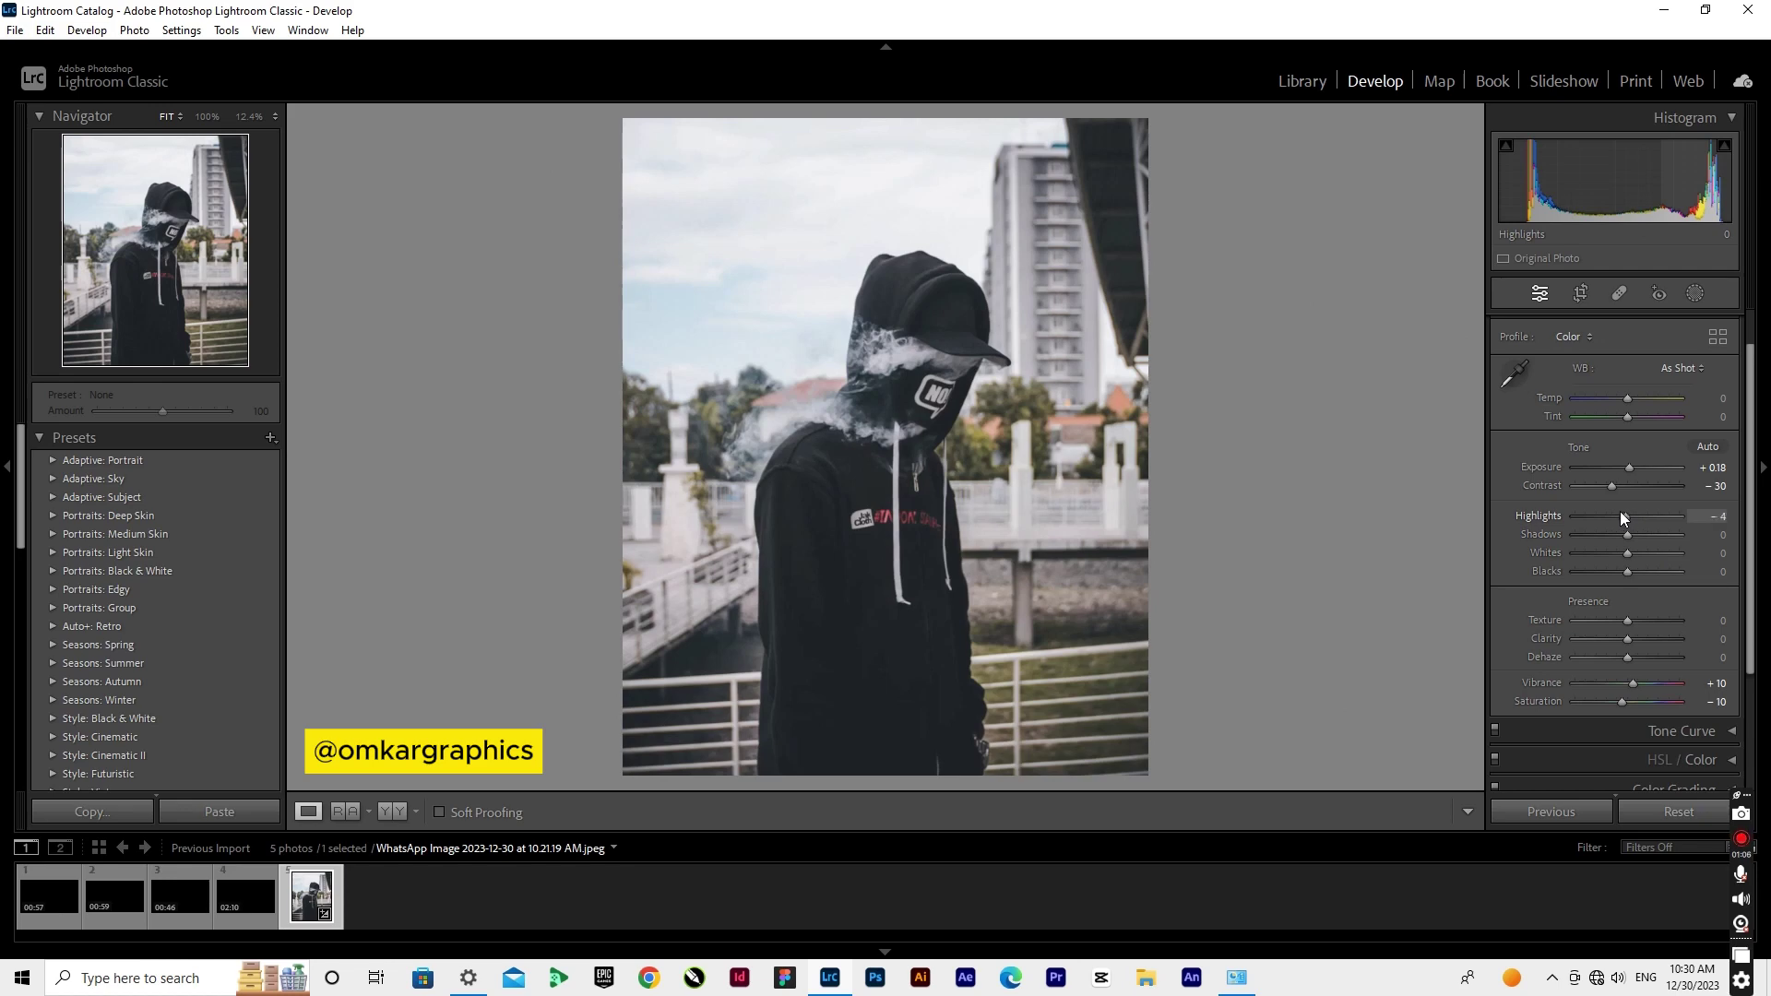
drag(1621, 516, 1598, 519)
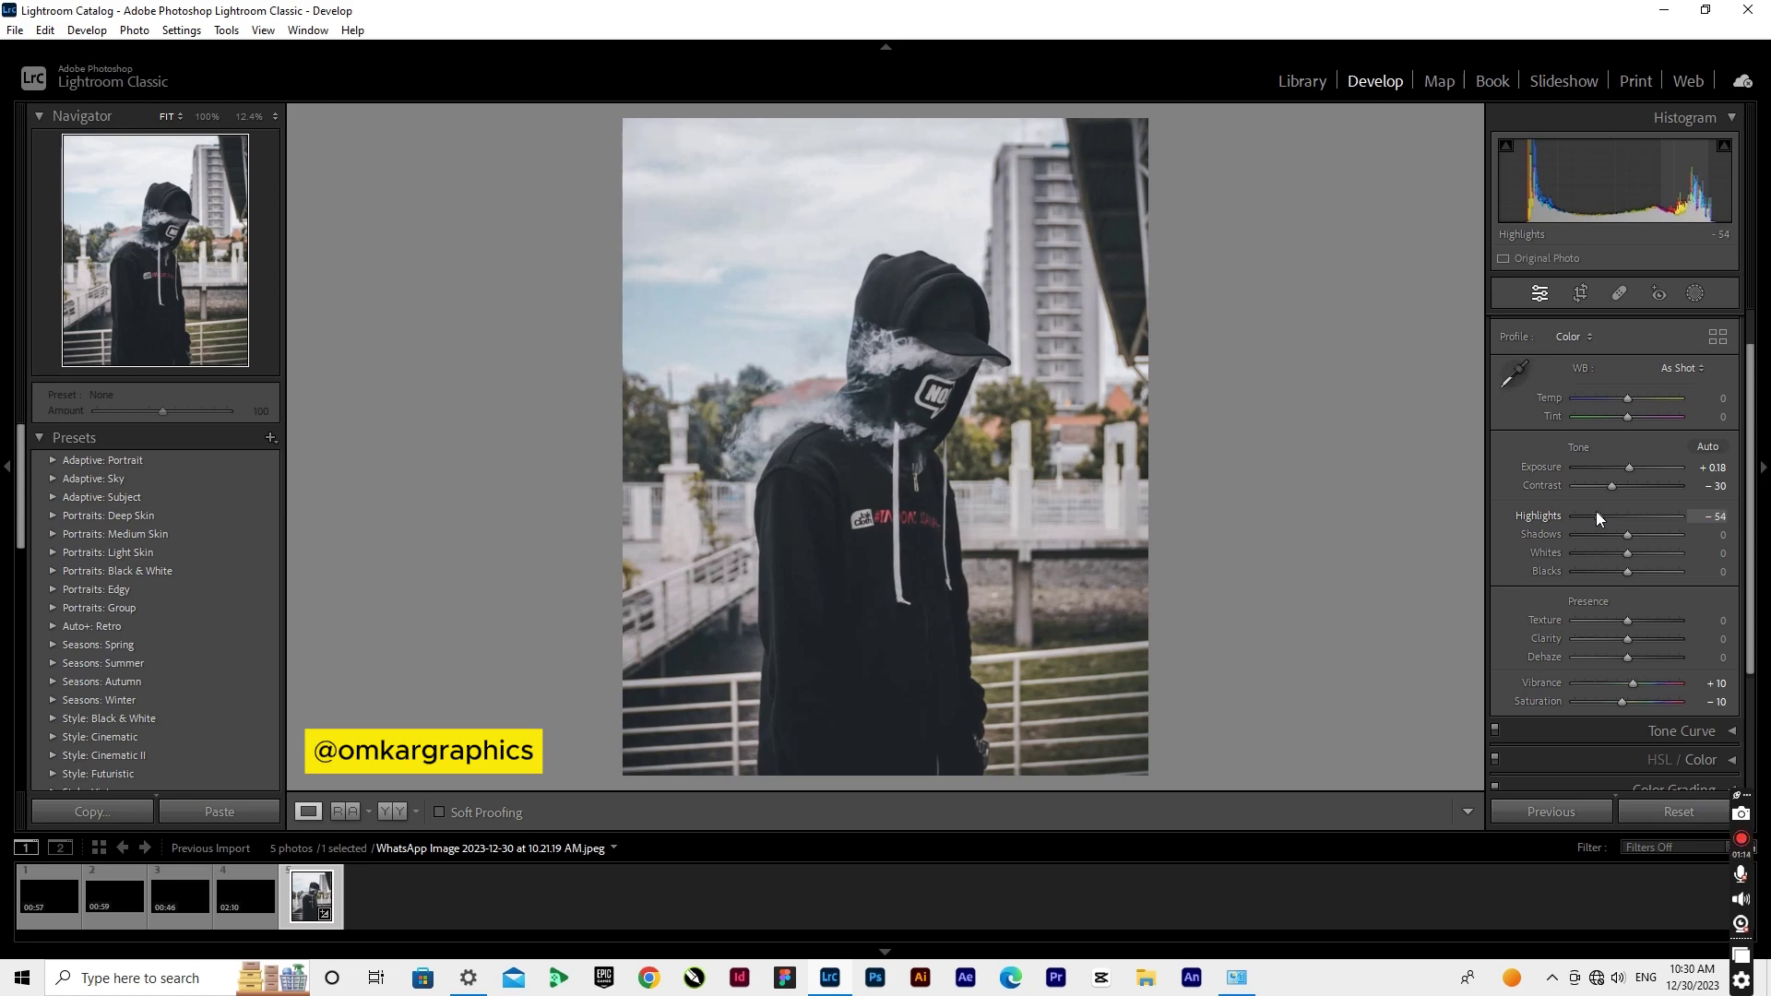
click(1719, 517)
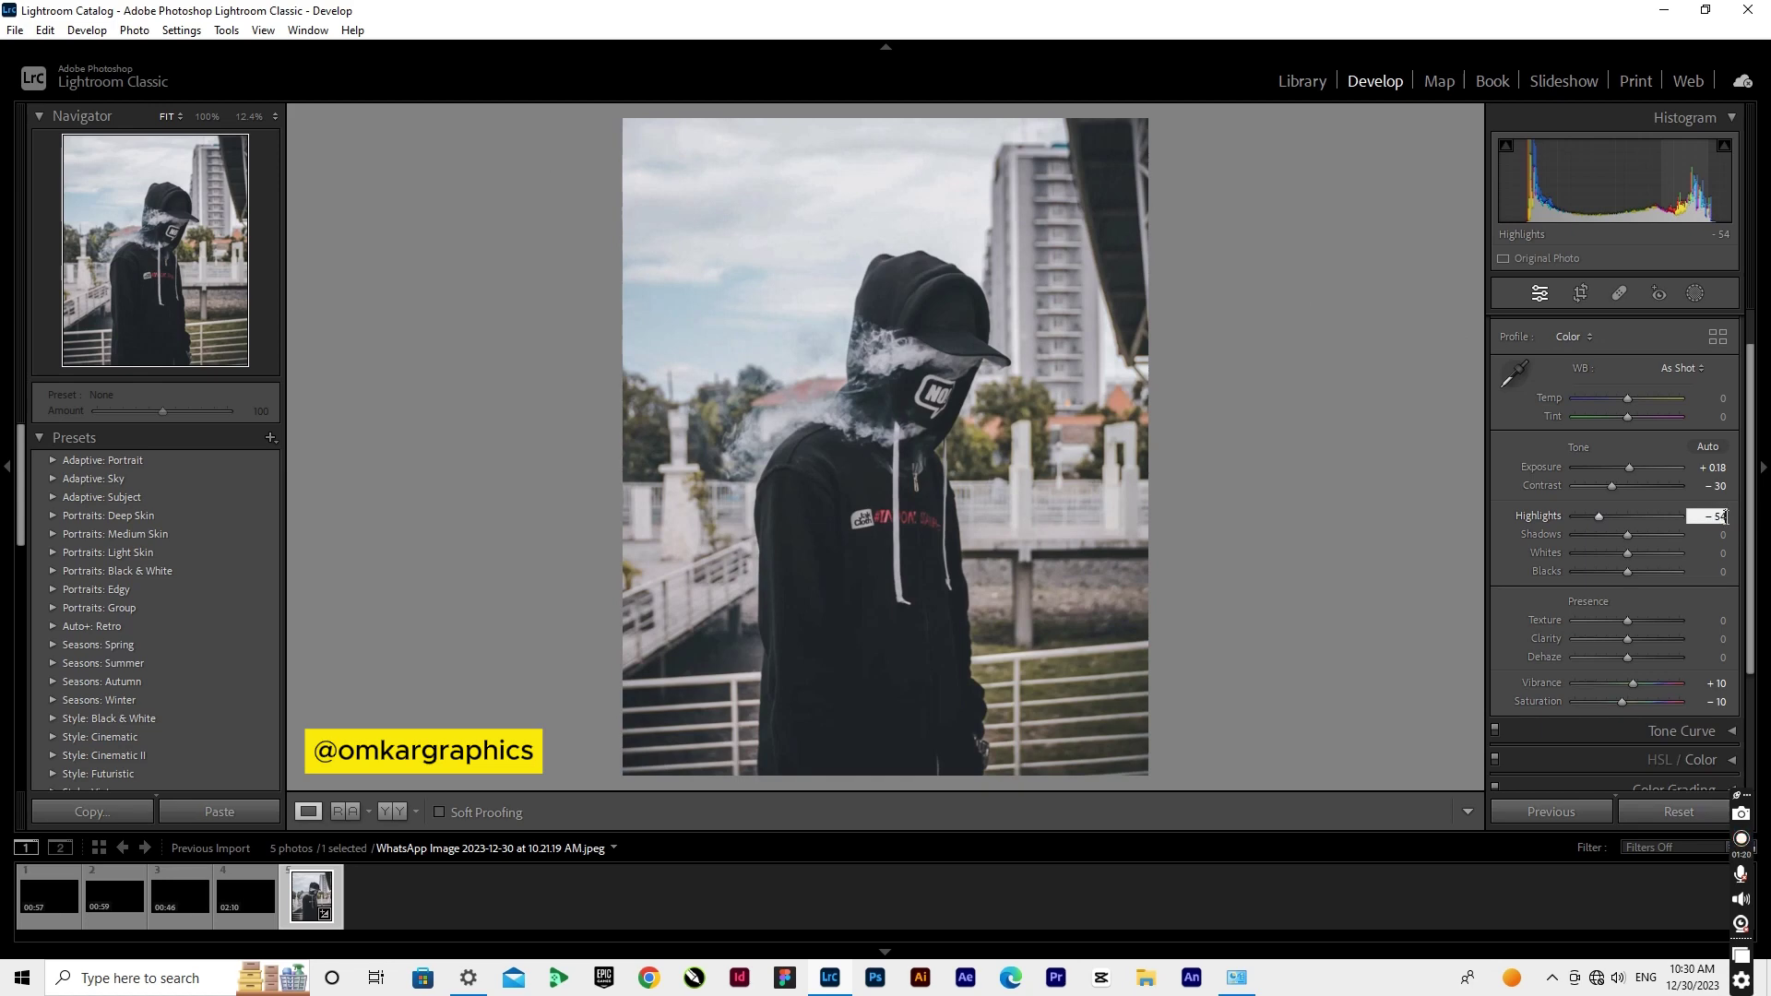
key(Down)
key(Return)
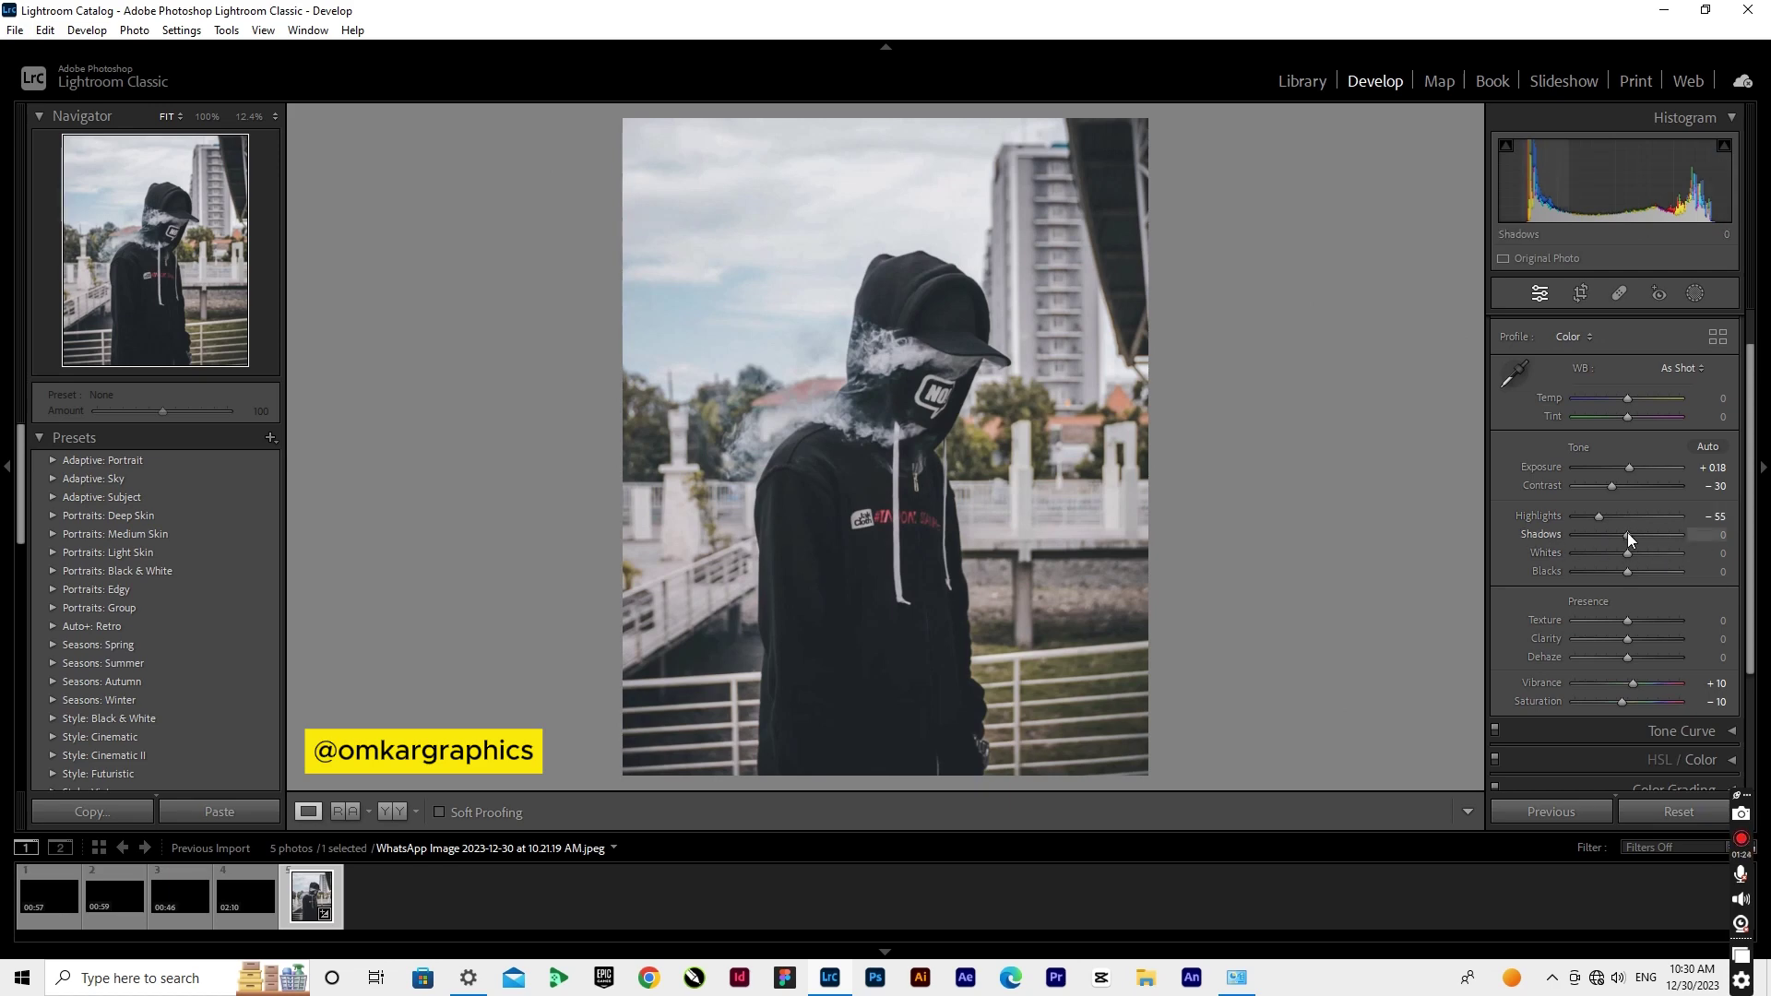
- Set Shadows to exactly +50 in the Basic panel
drag(1627, 535, 1670, 535)
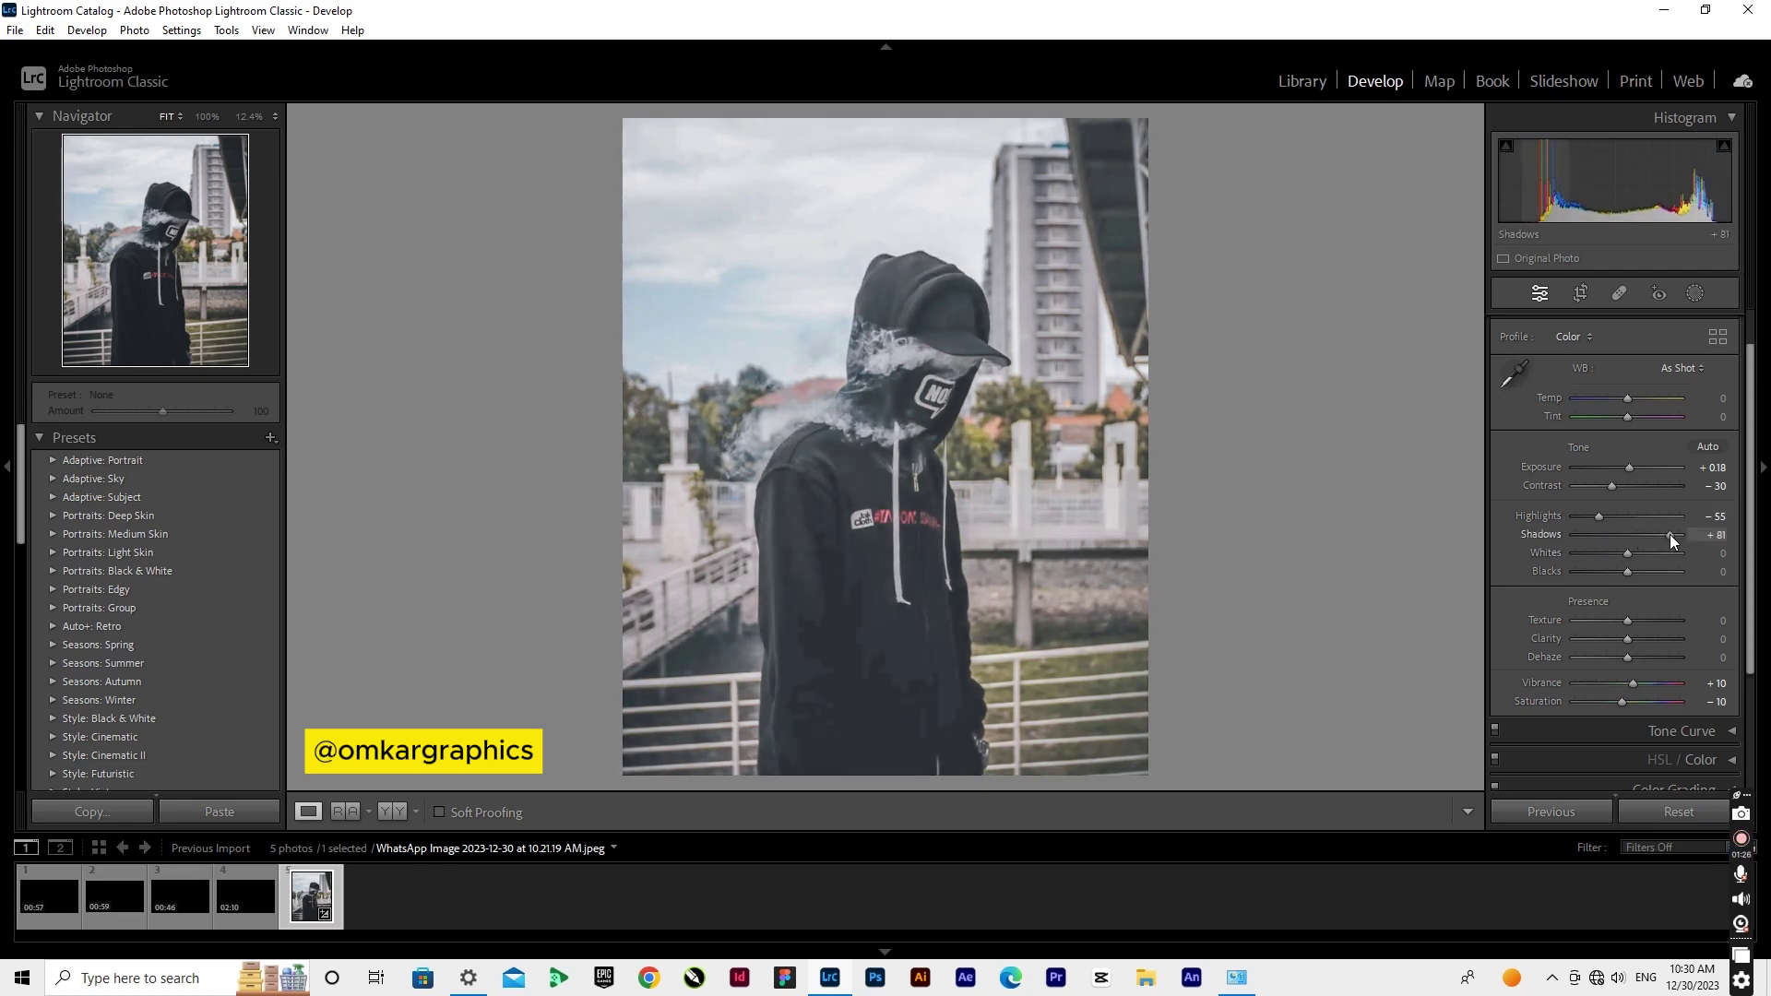
drag(1670, 534, 1653, 533)
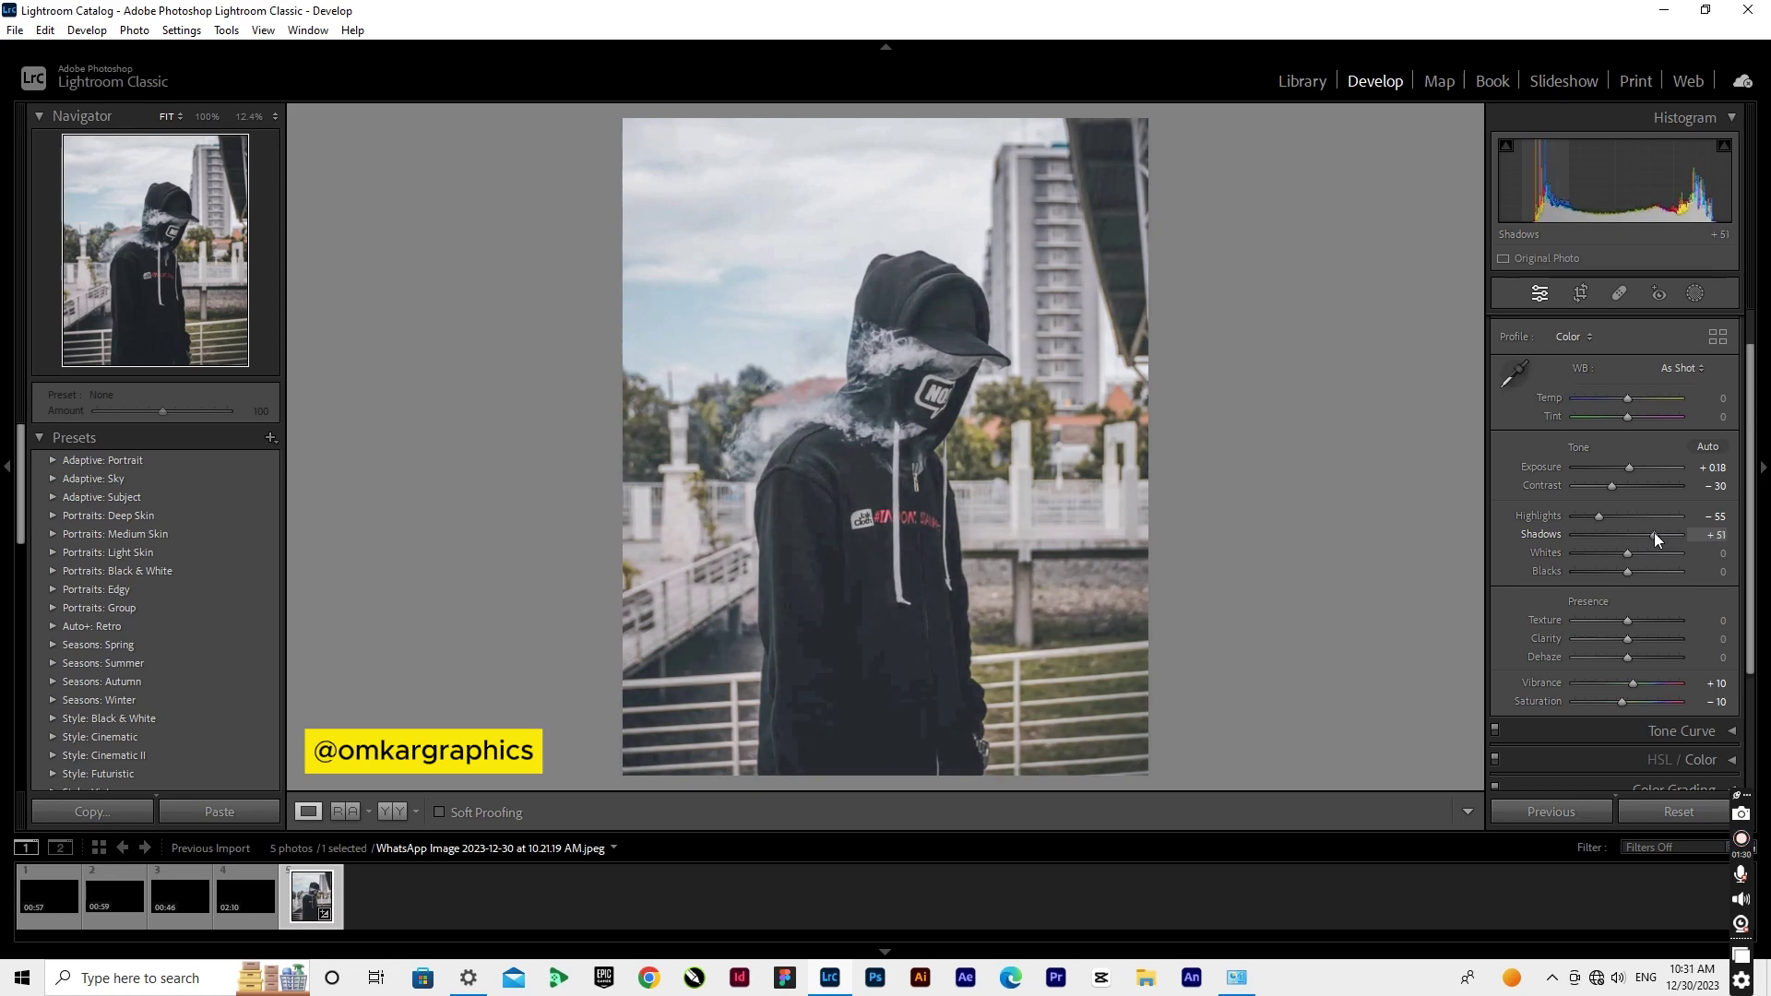
click(1720, 535)
double_click(1721, 535)
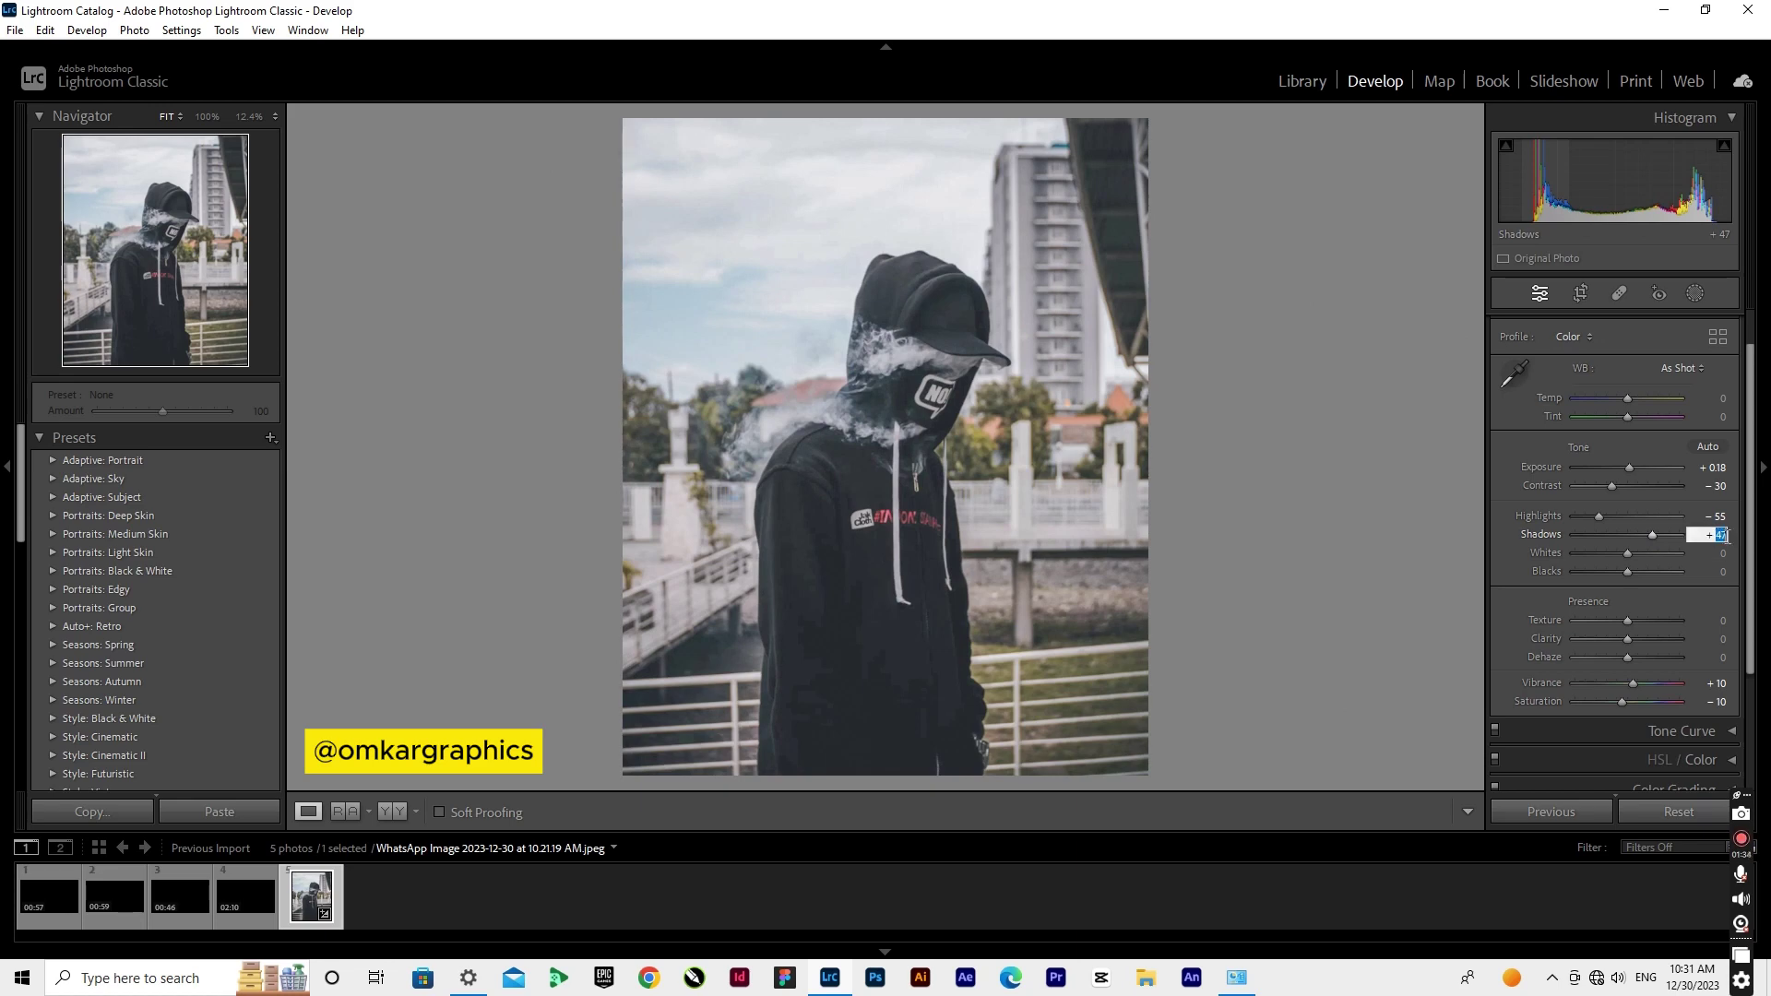
text(50)
key(Return)
- Drop Whites to -100 and Blacks to -75
drag(1620, 554, 1359, 545)
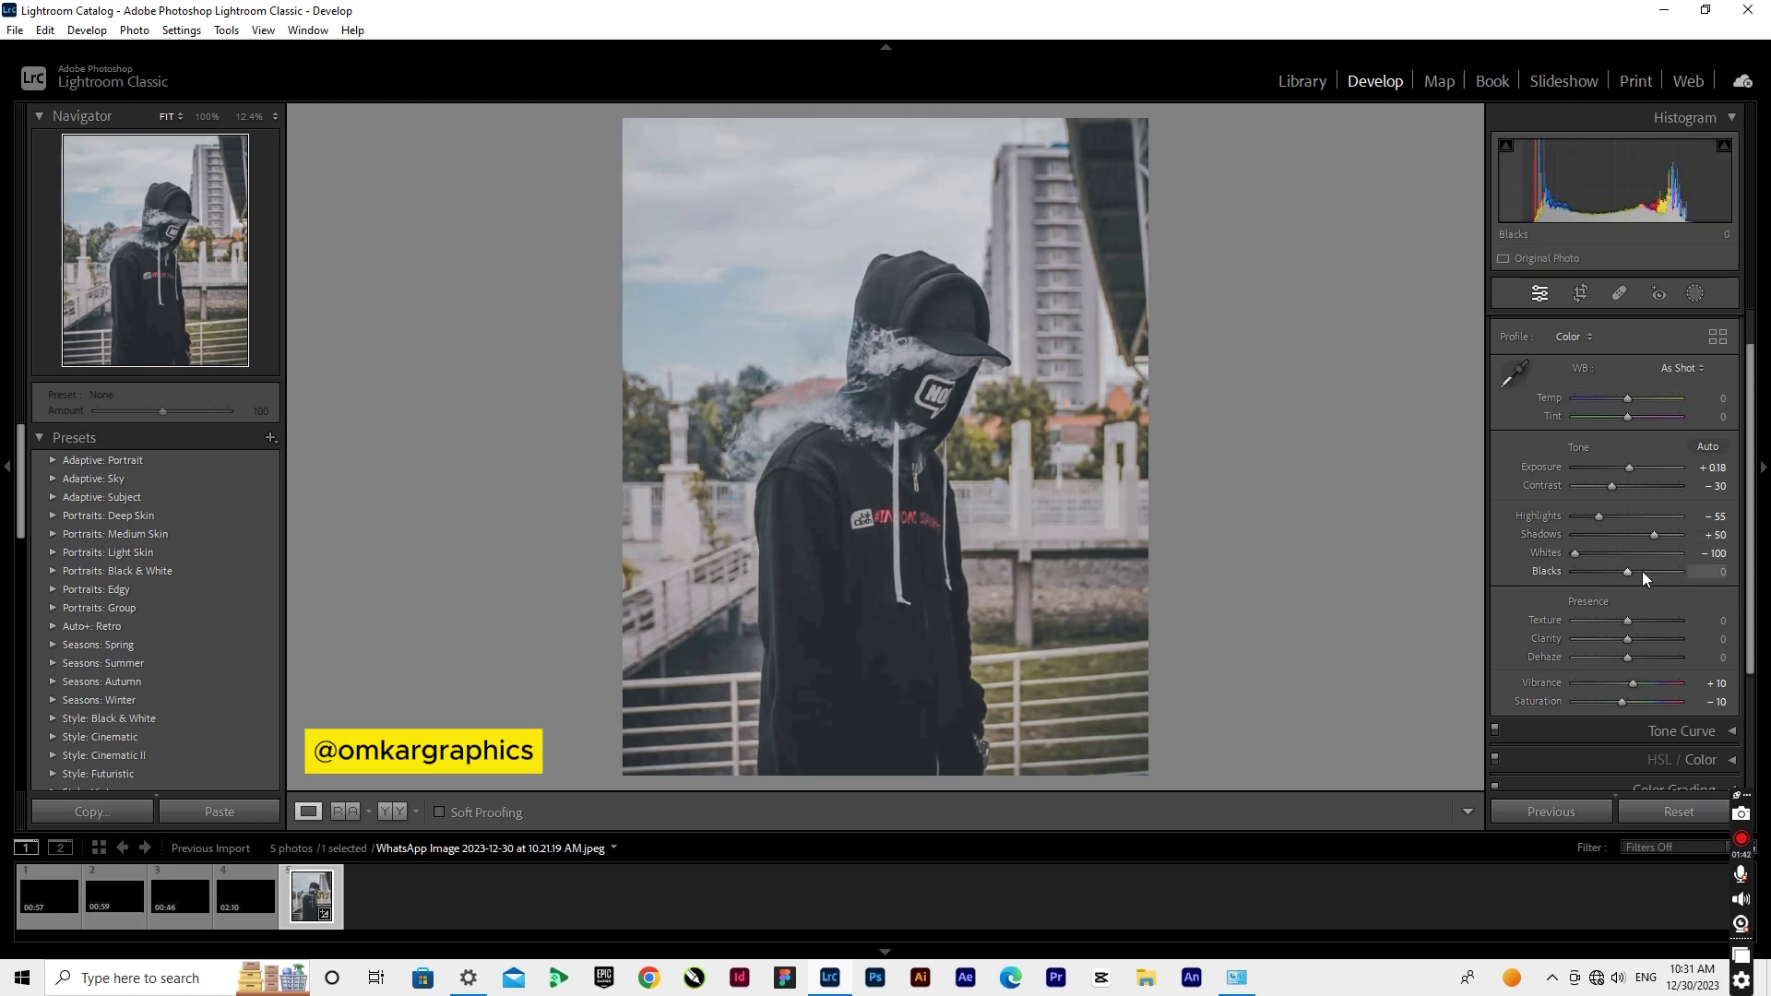
drag(1625, 573, 1587, 578)
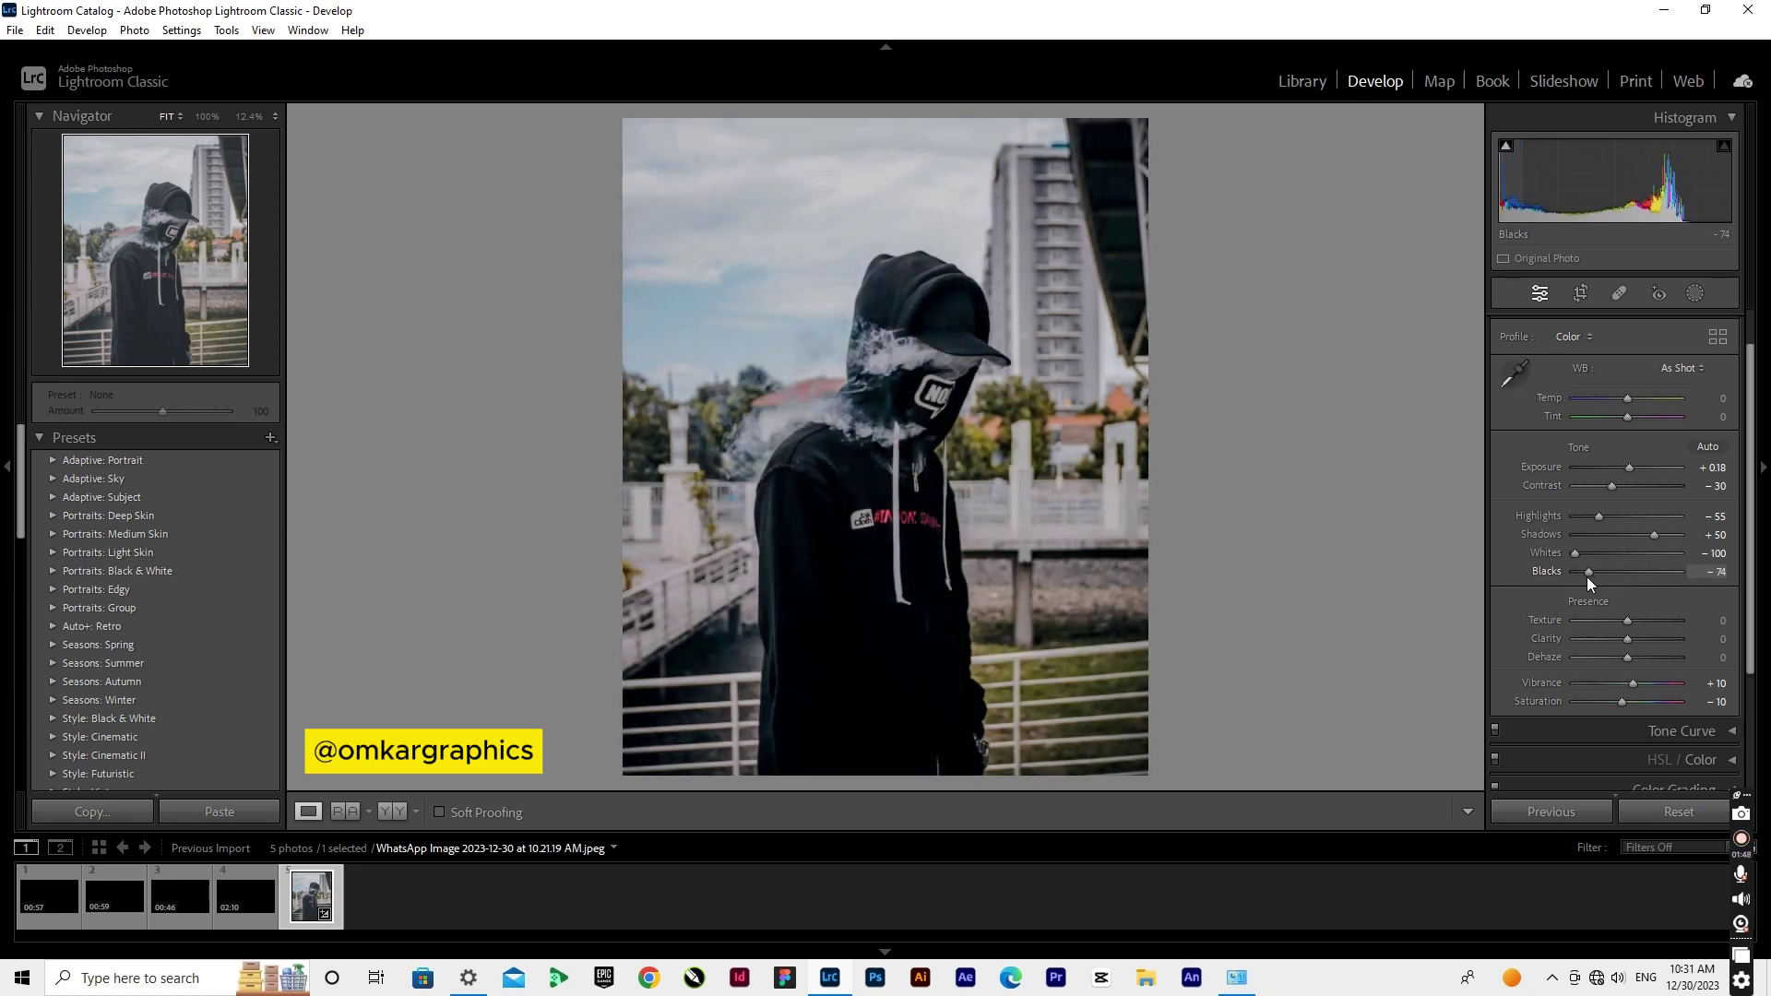
click(1717, 572)
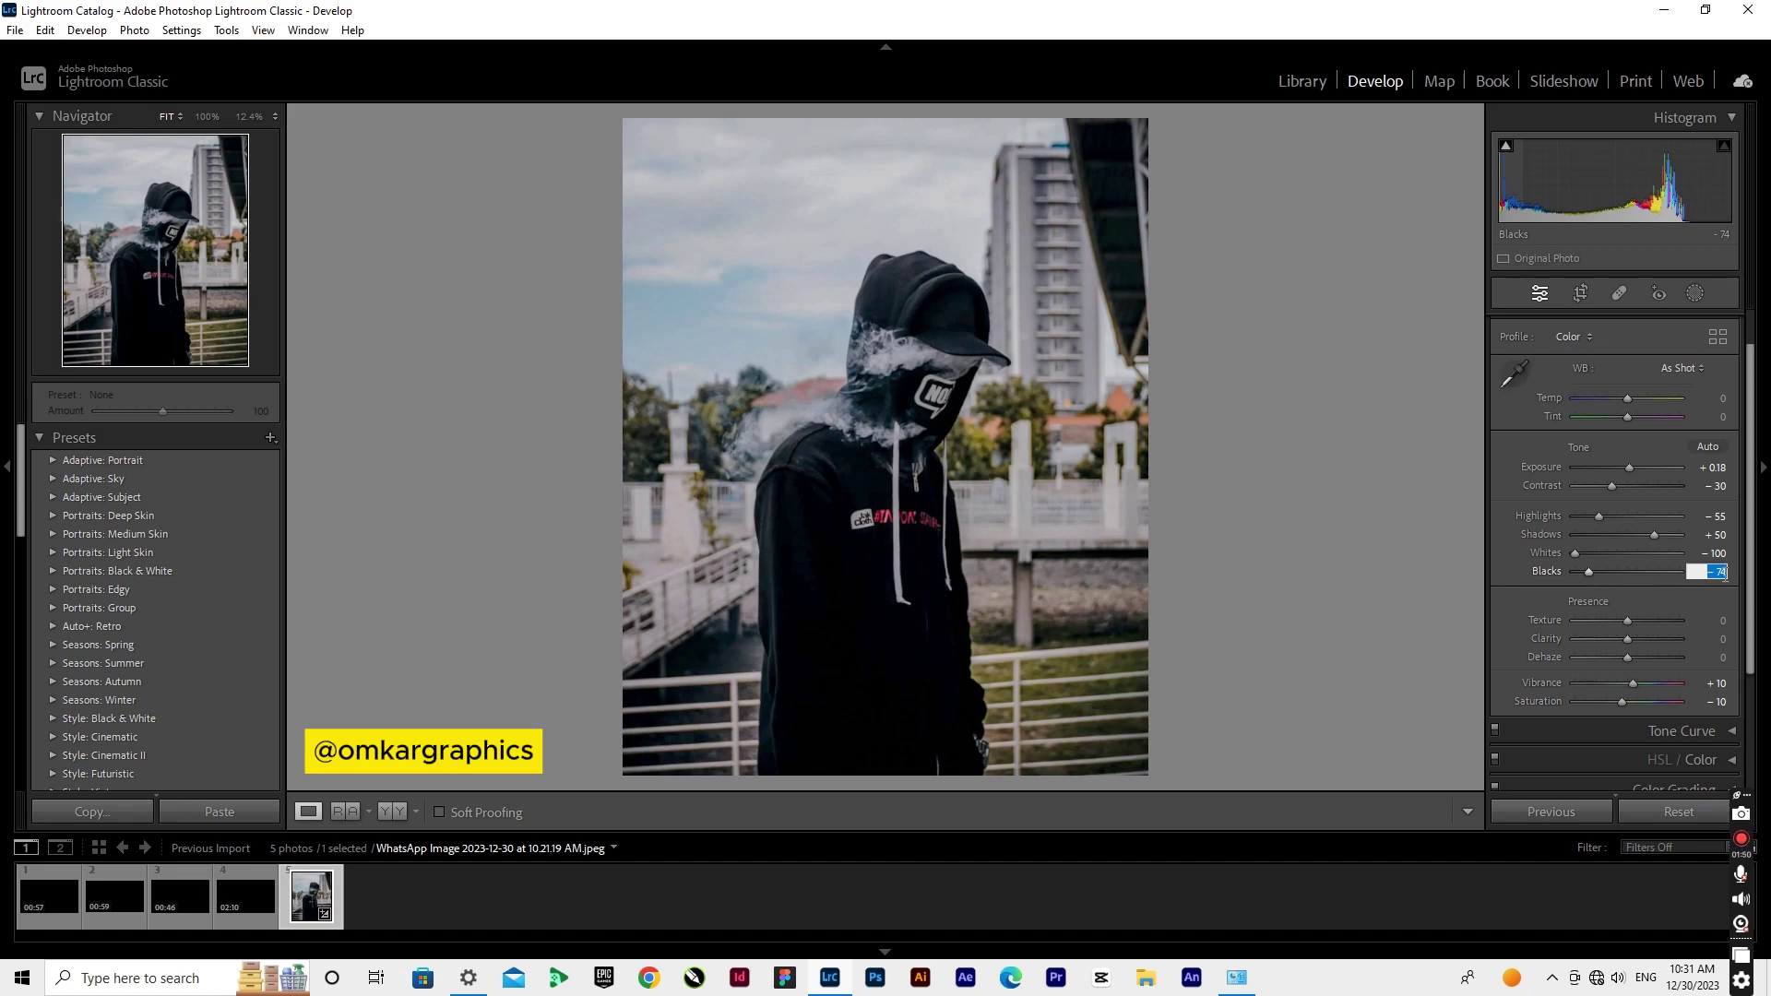
click(1722, 573)
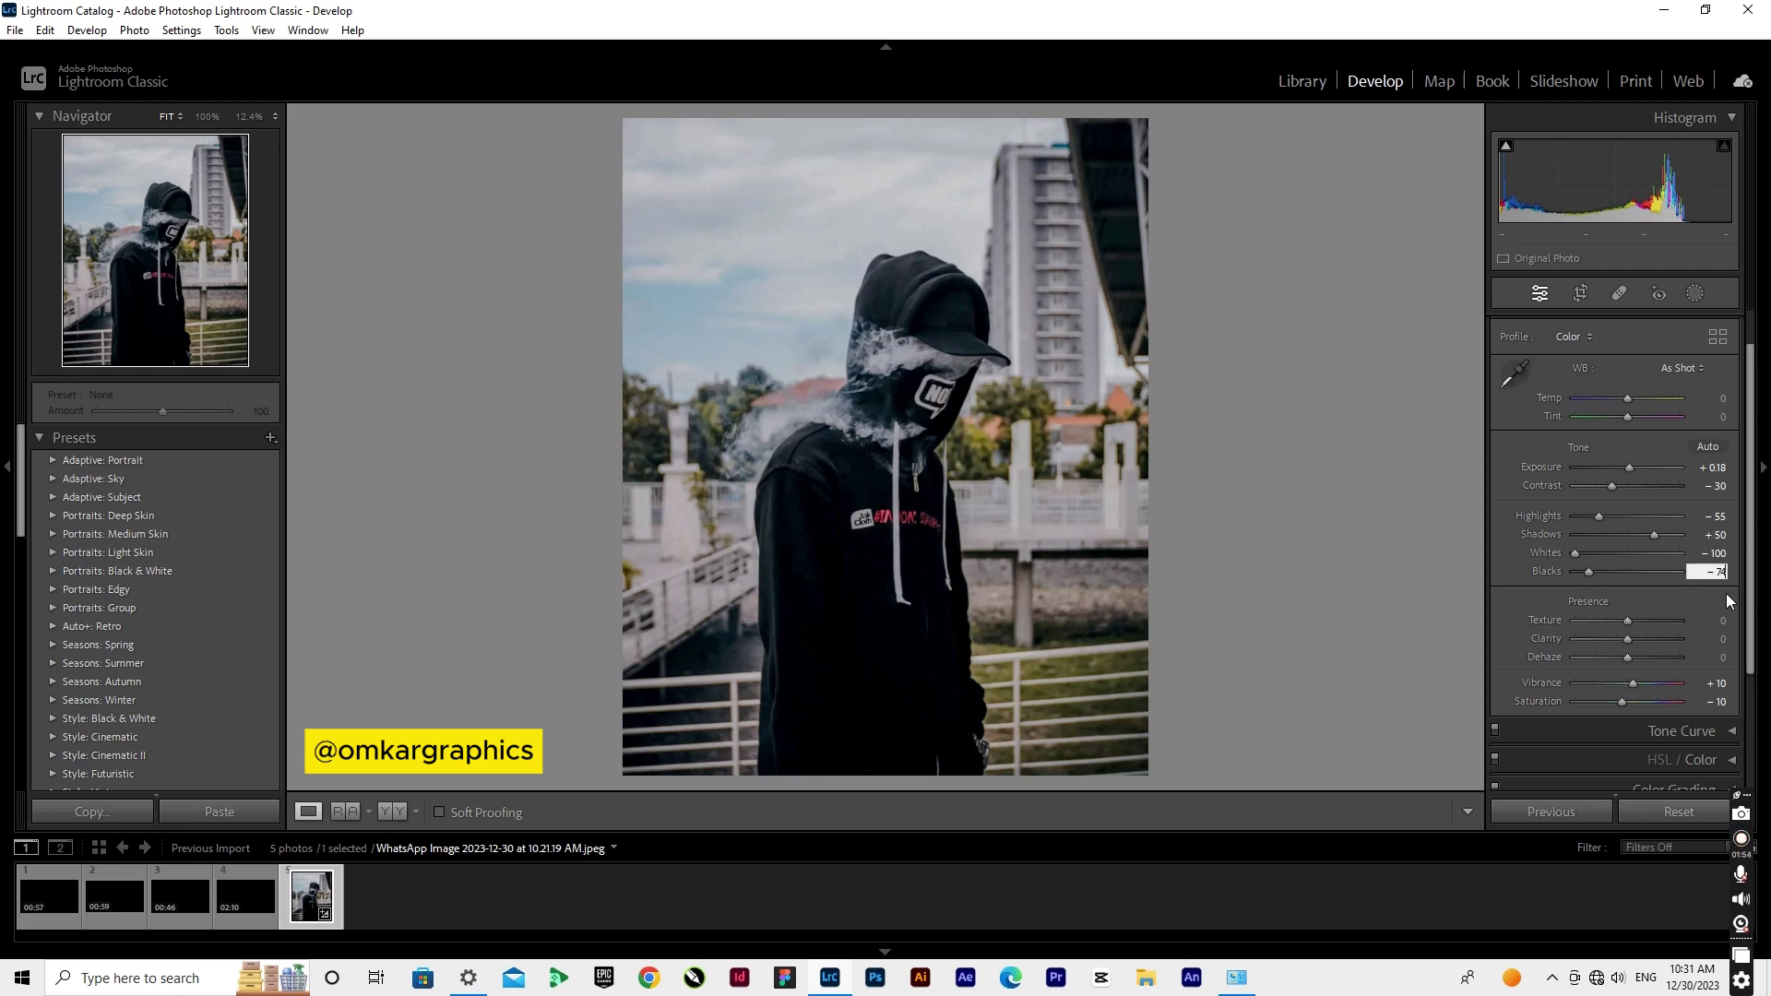
key(BackSpace)
text(5)
- Raise Clarity to +45
drag(1624, 639, 1652, 640)
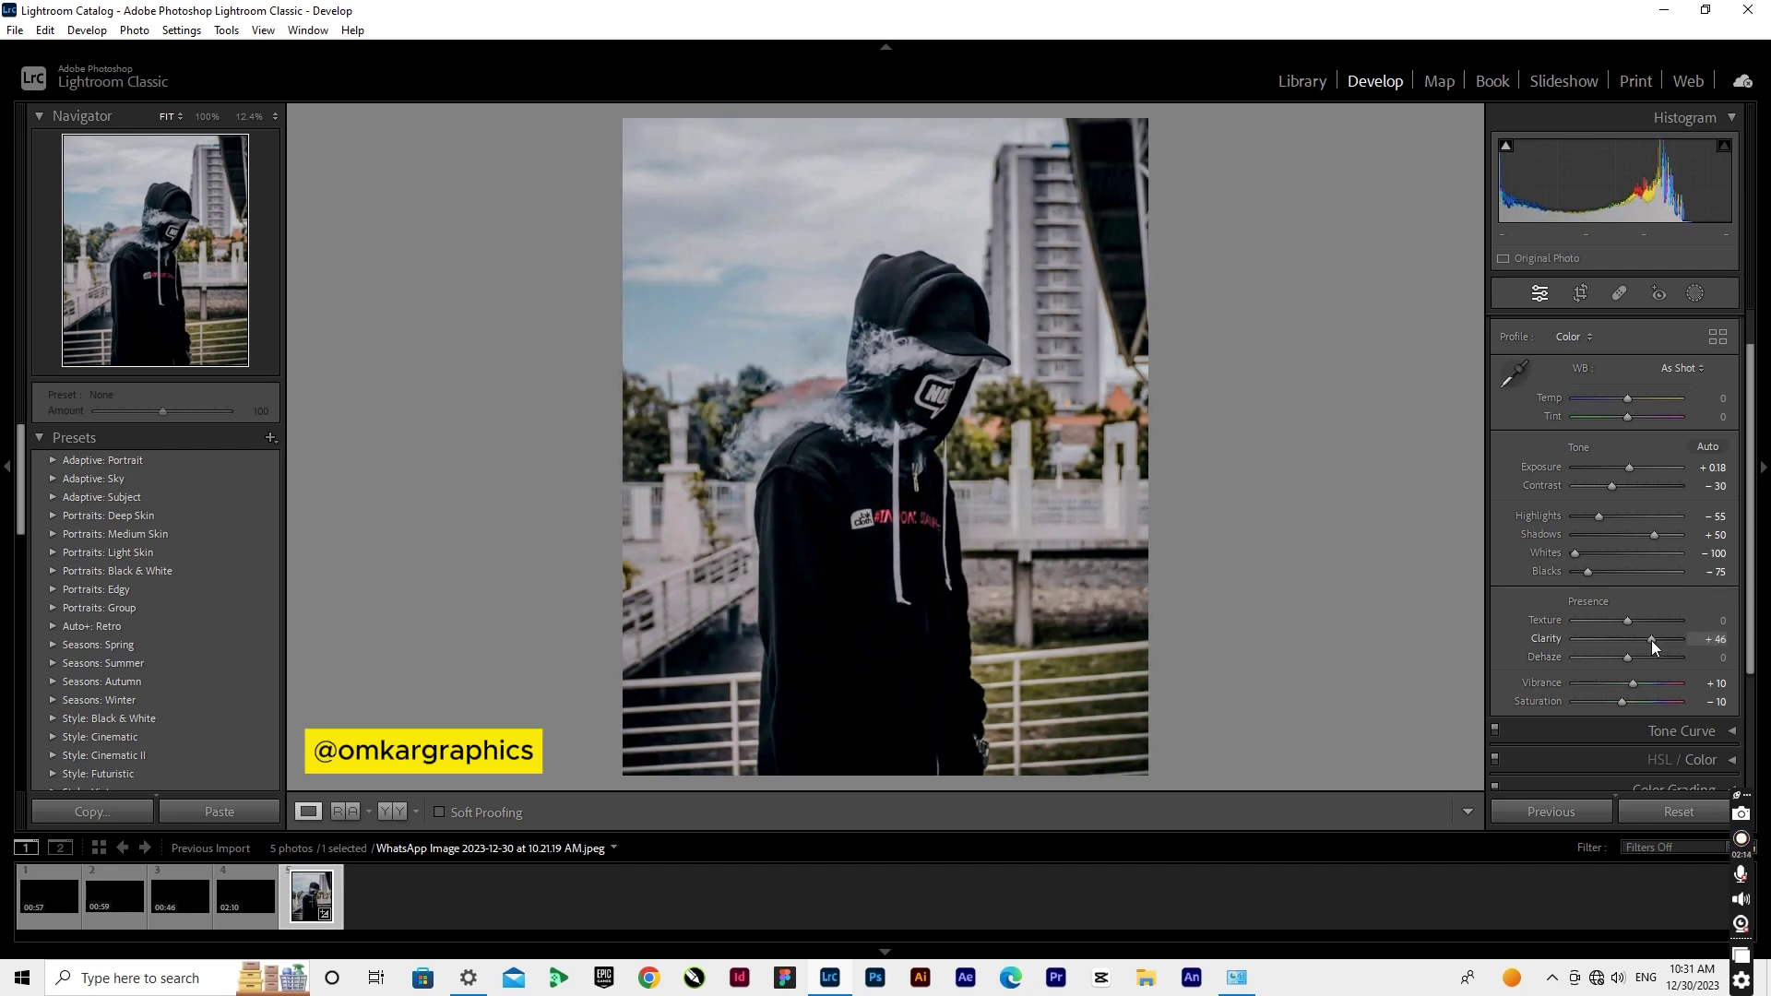
click(1720, 639)
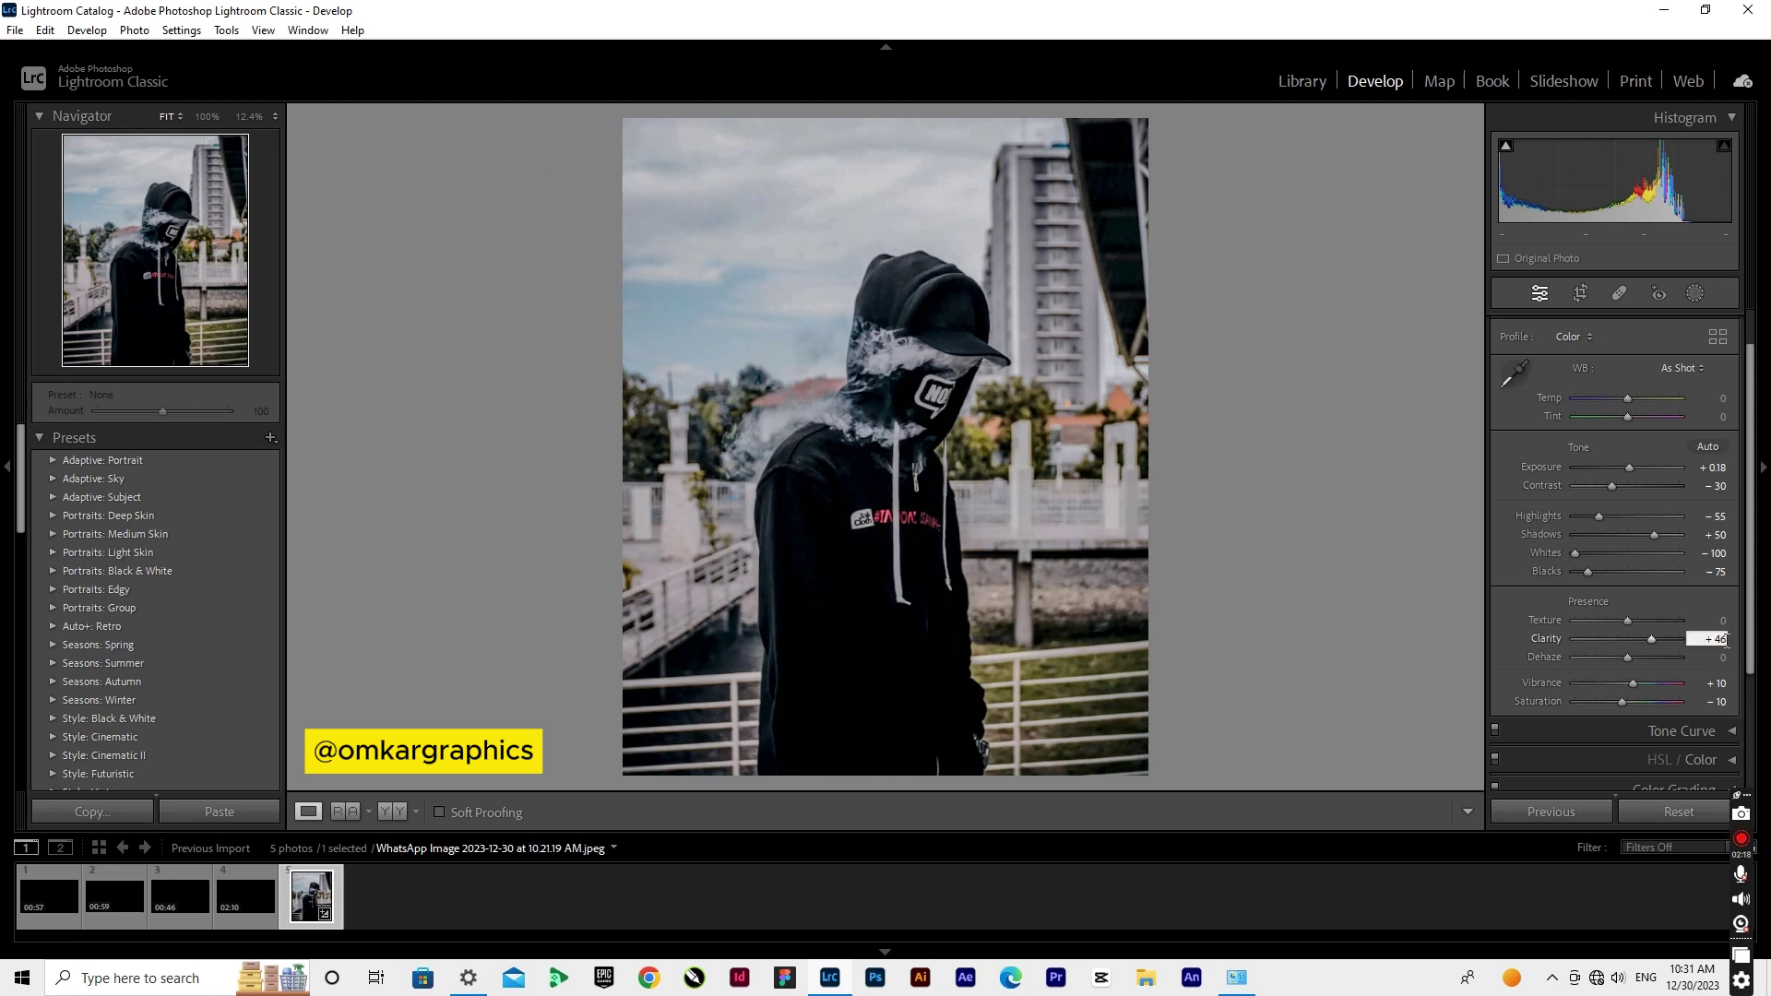
key(Down)
key(Return)
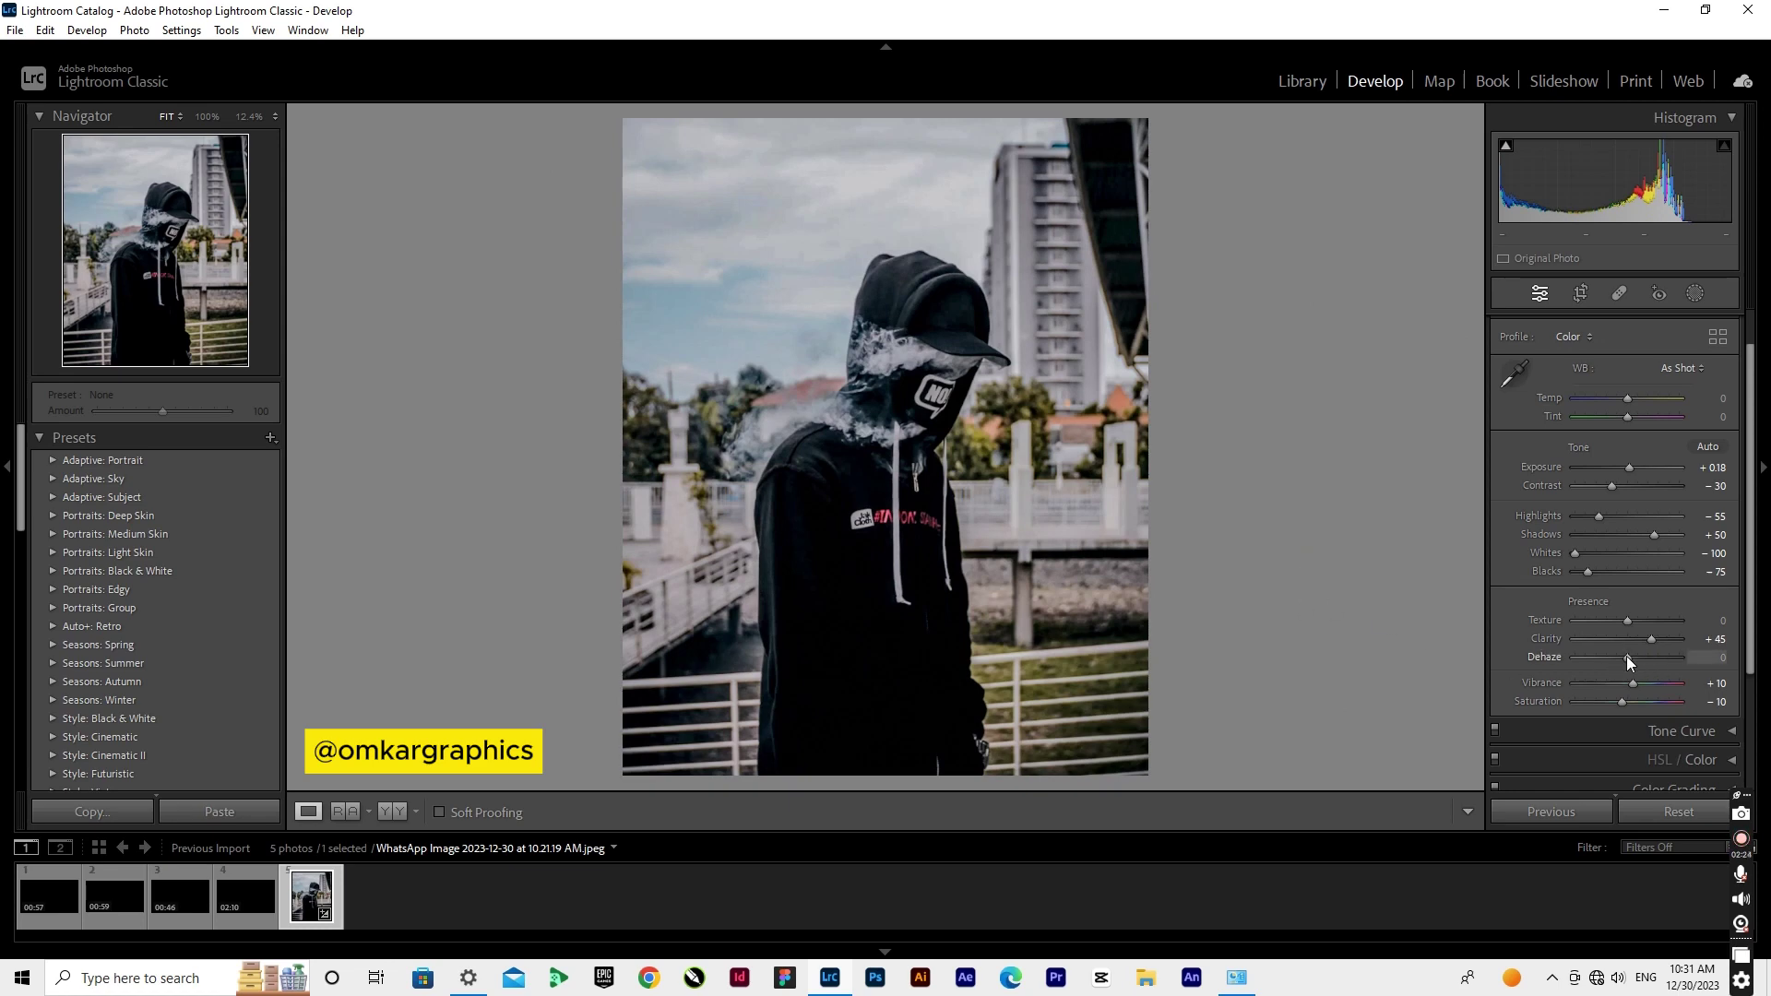
- Set Dehaze to +10
drag(1631, 661, 1634, 658)
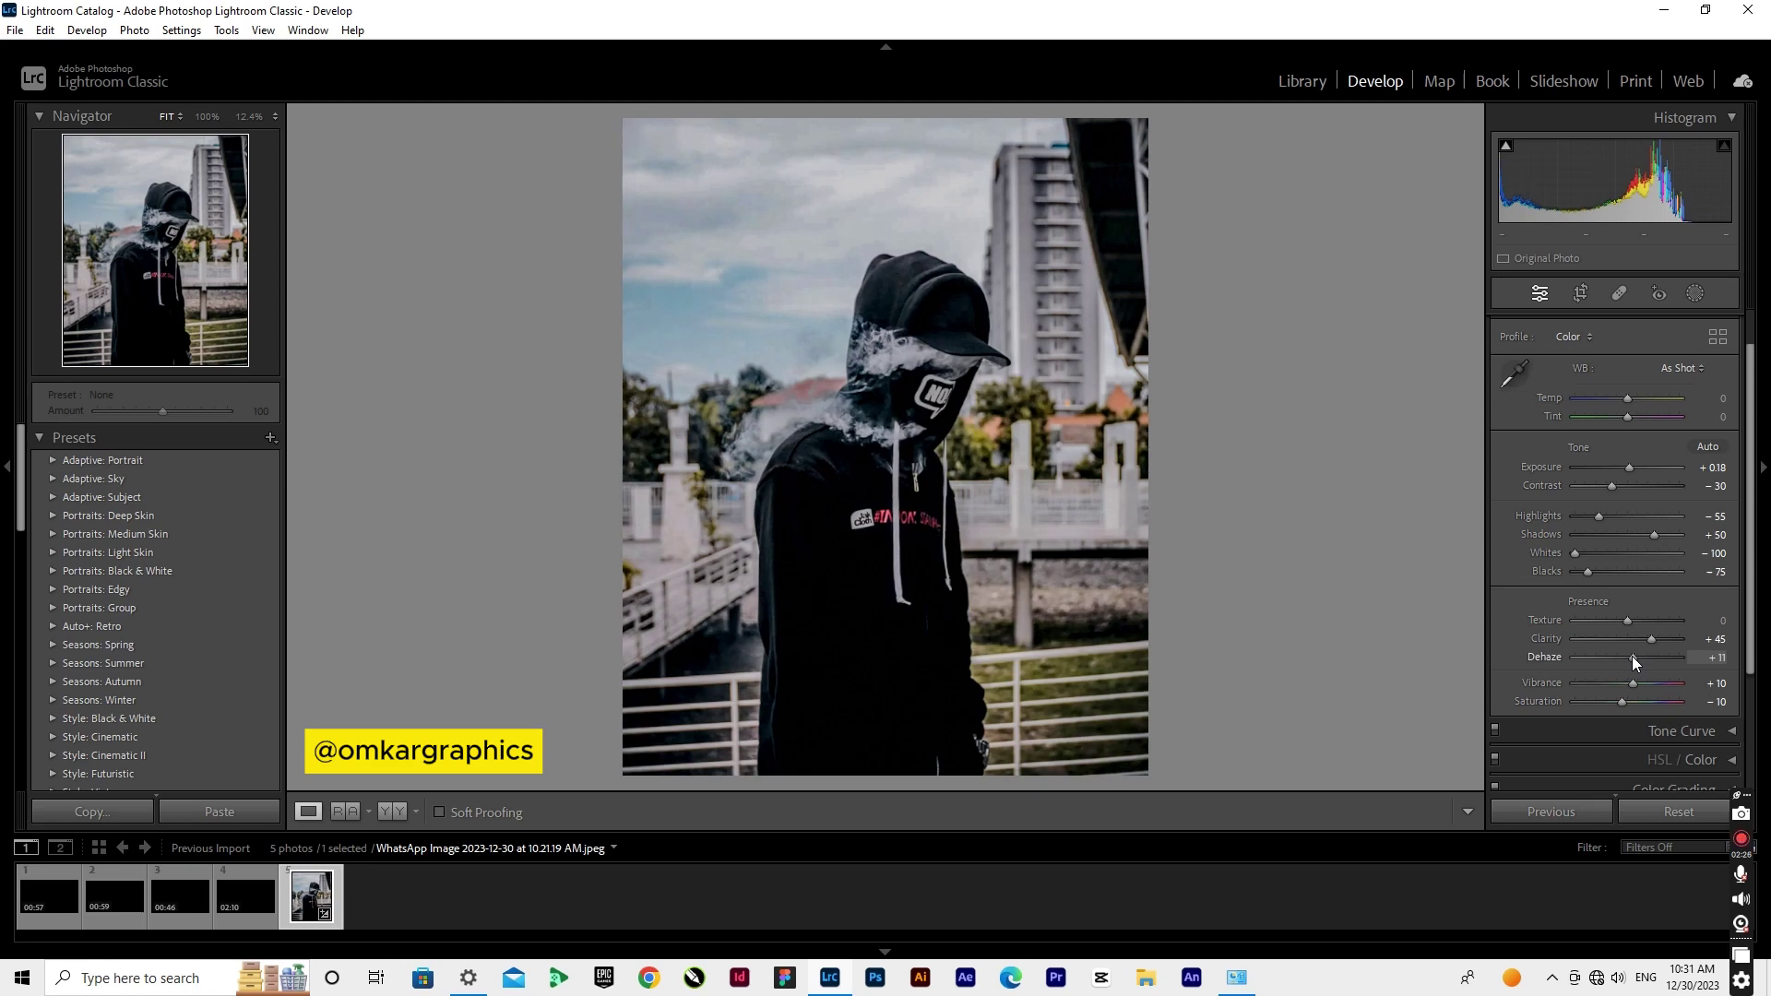
click(1720, 658)
key(Down)
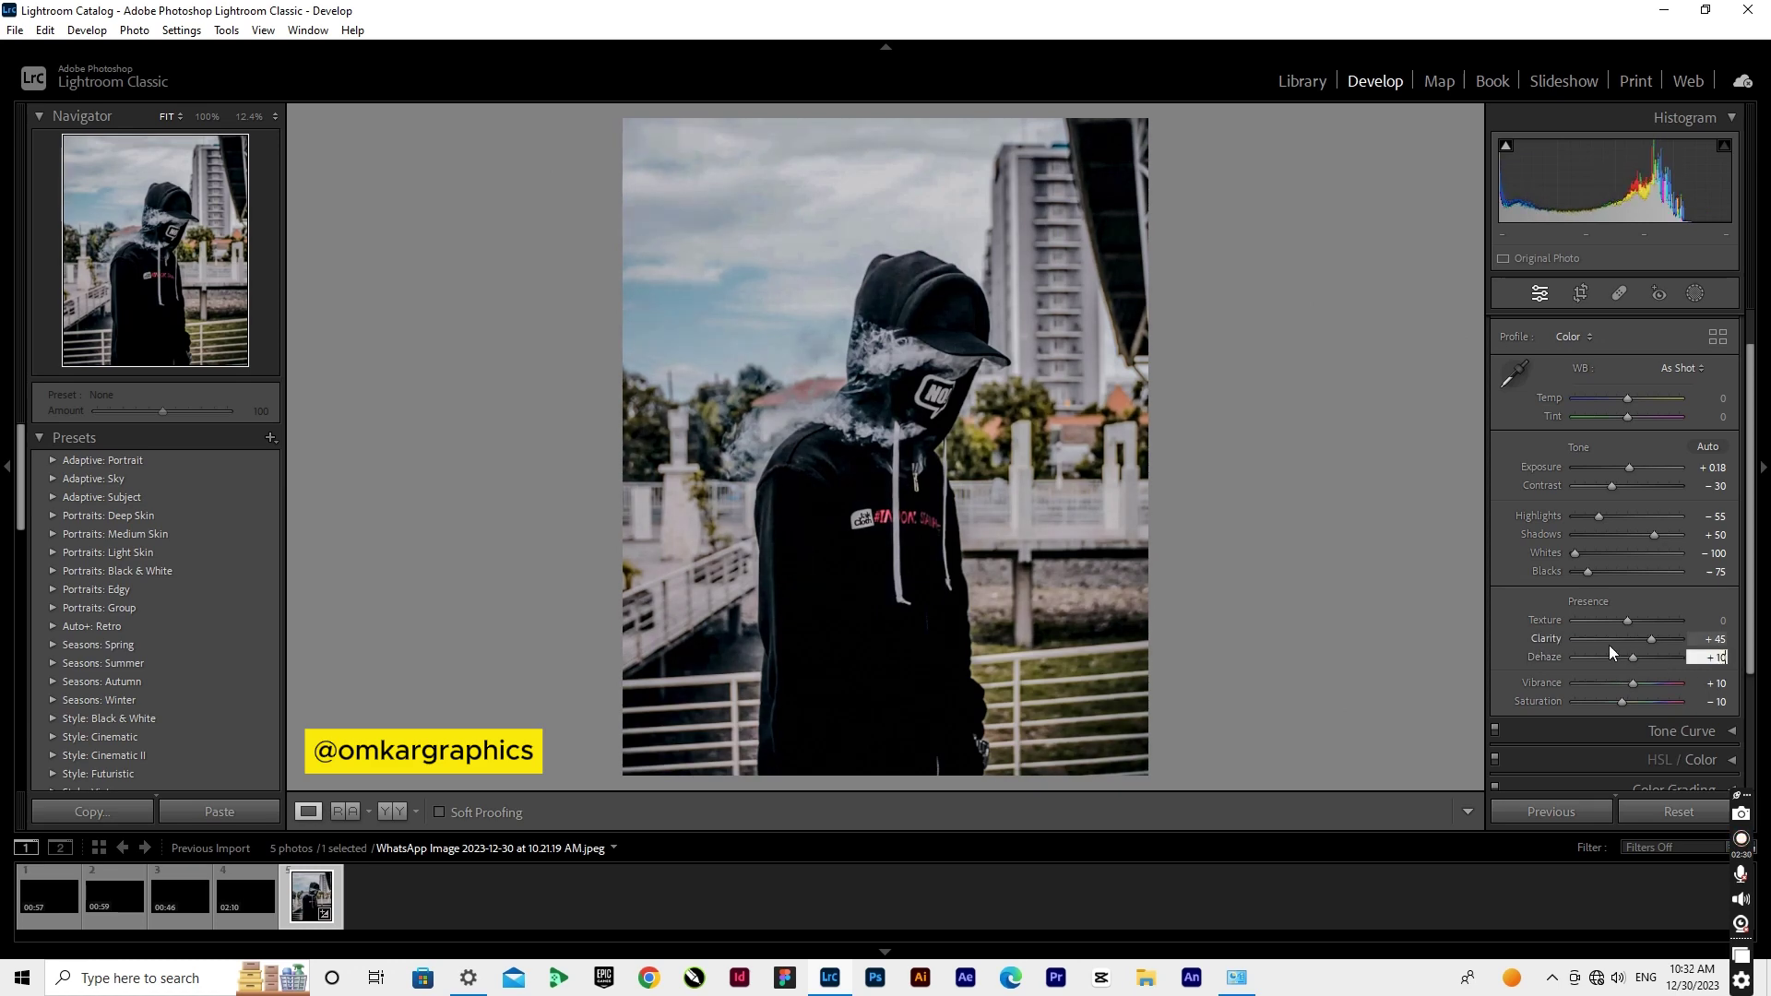
key(Return)
- Expand the HSL/Color panel and set Red Hue to +15
scroll(1597, 655, down, 2)
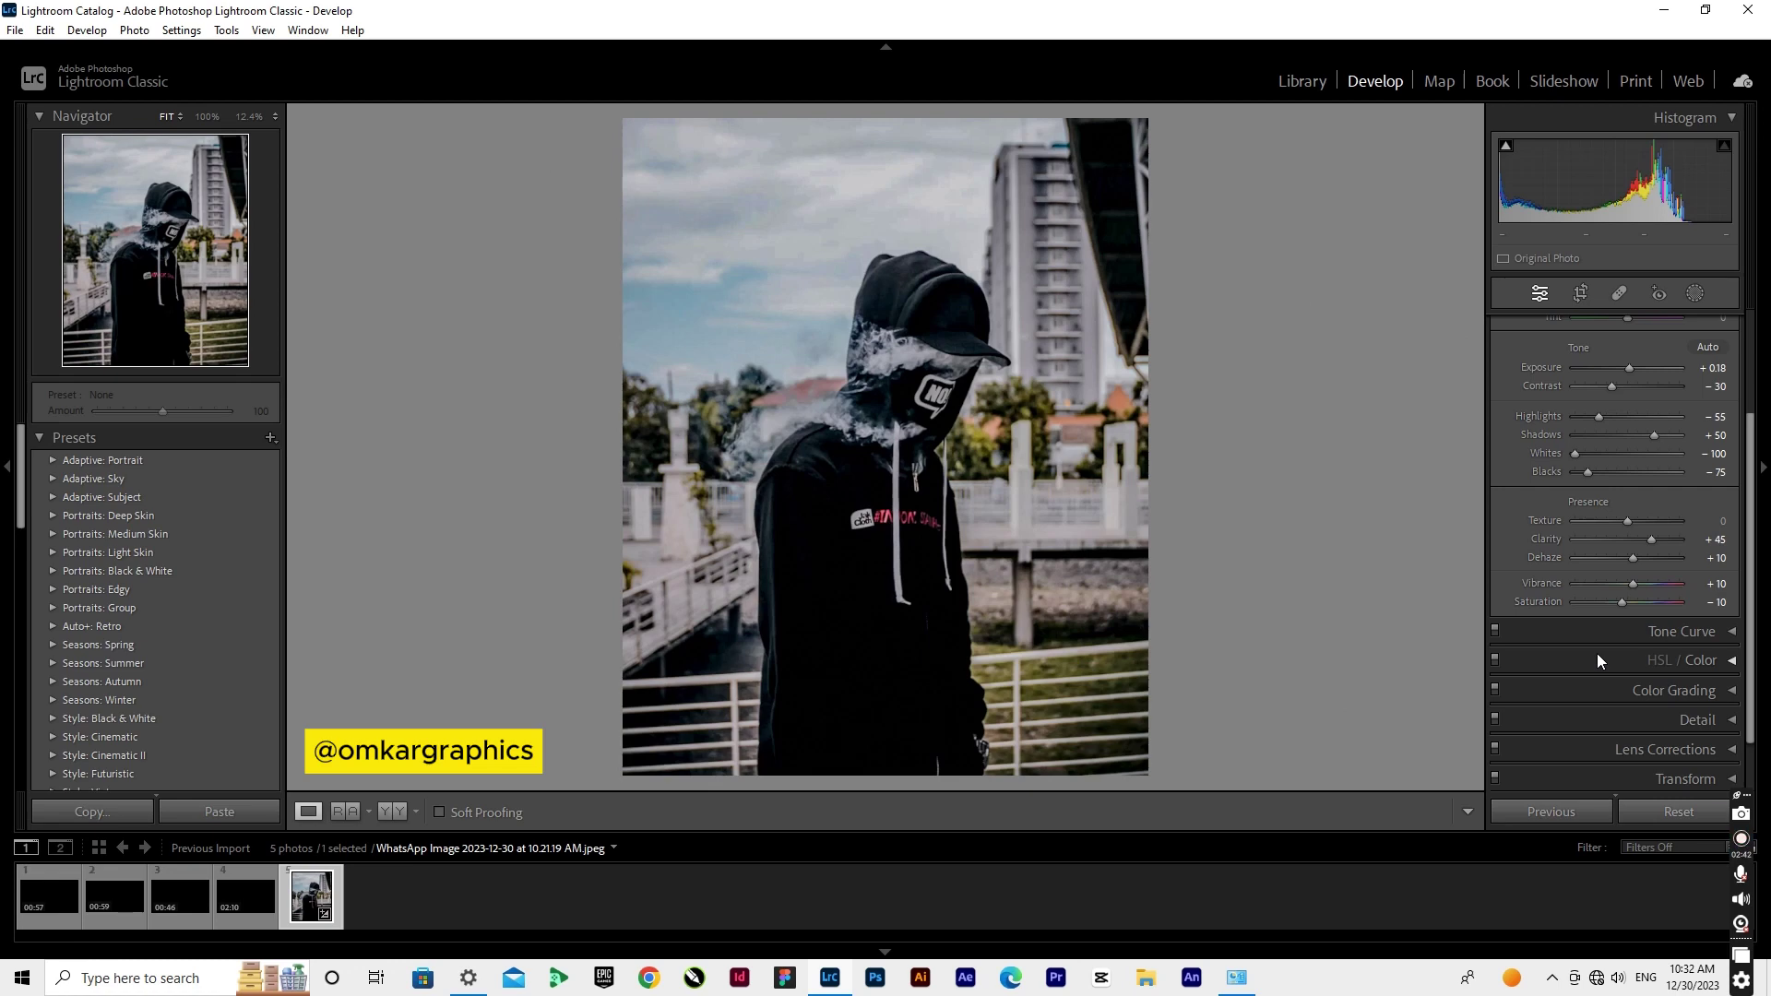
click(1705, 661)
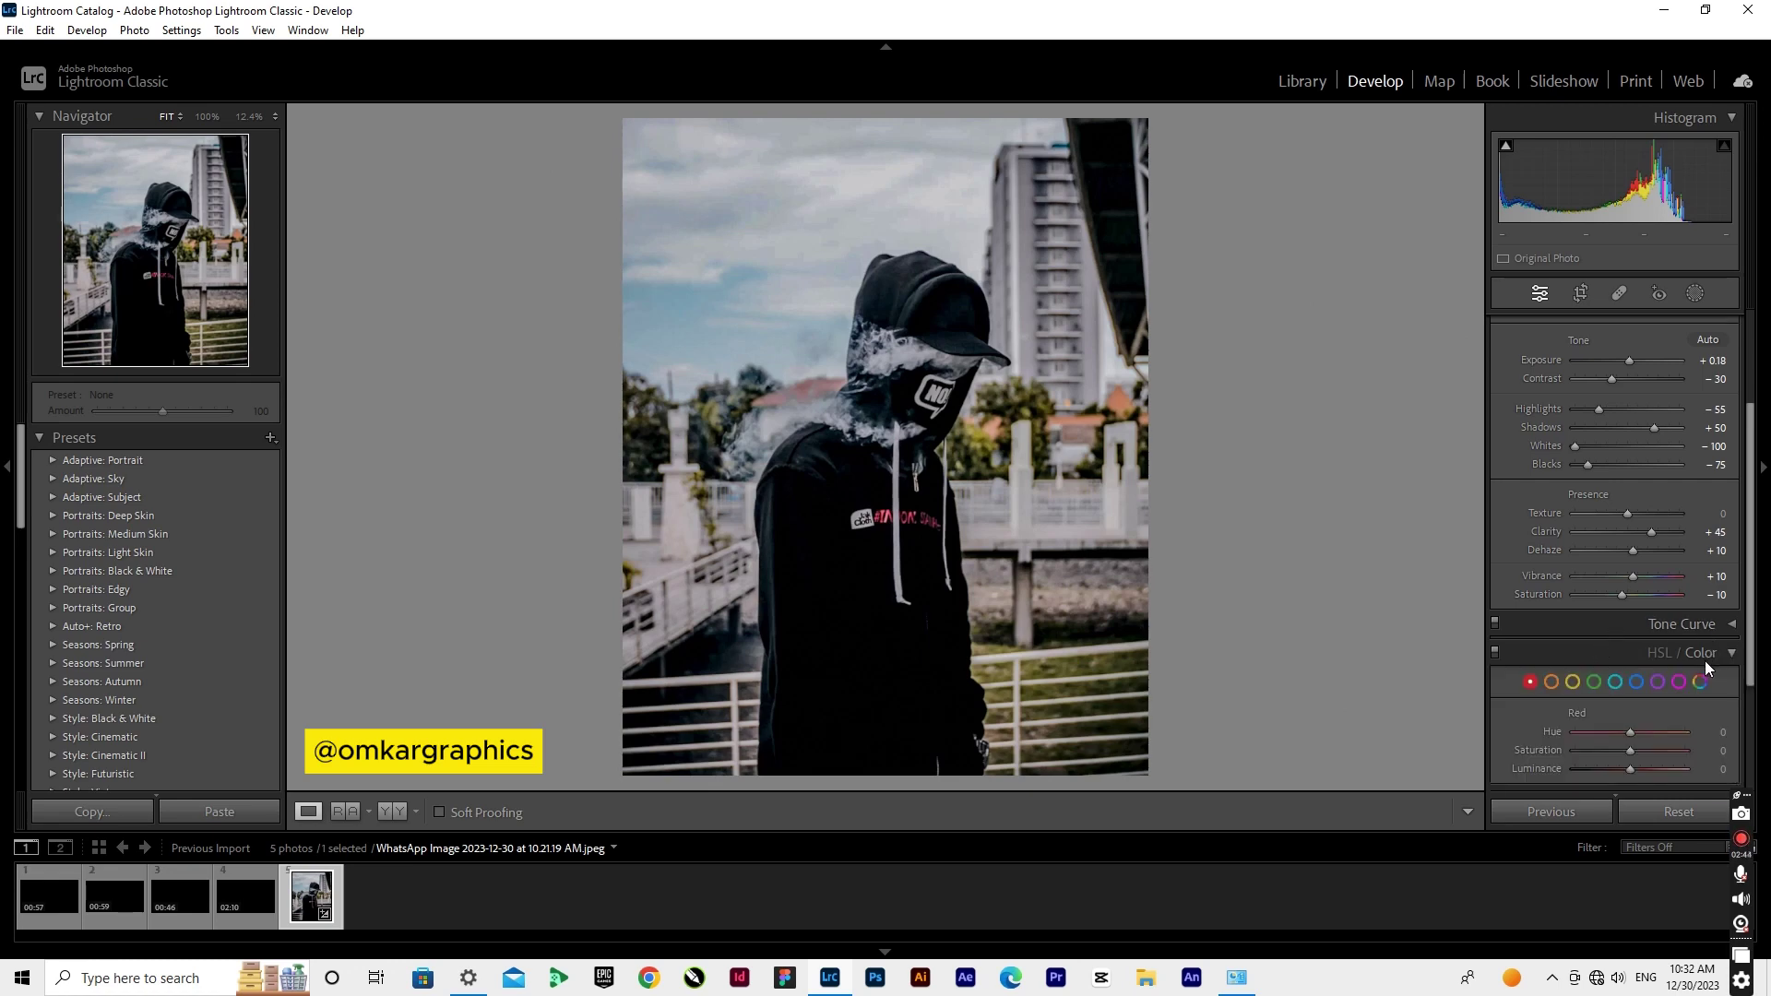
scroll(1583, 679, down, 3)
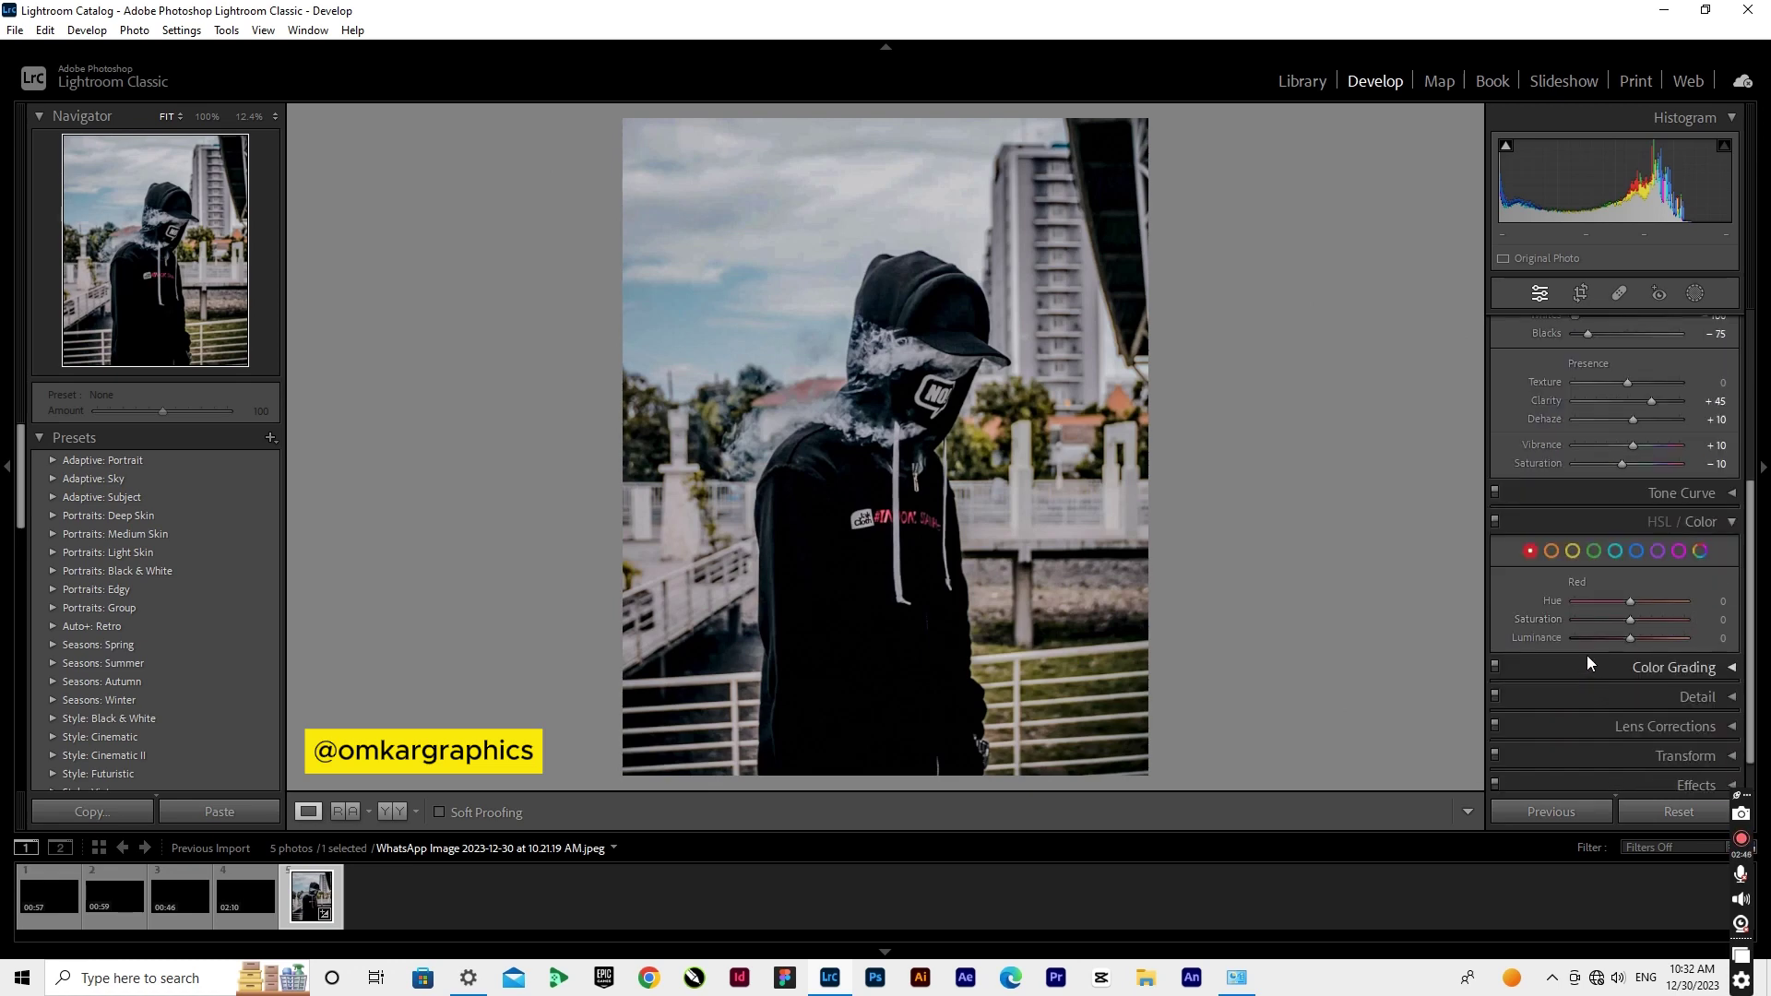
click(1722, 601)
text(15)
key(Return)
- Set Red Luminance to +10, leaving Red Saturation unchanged
click(1719, 619)
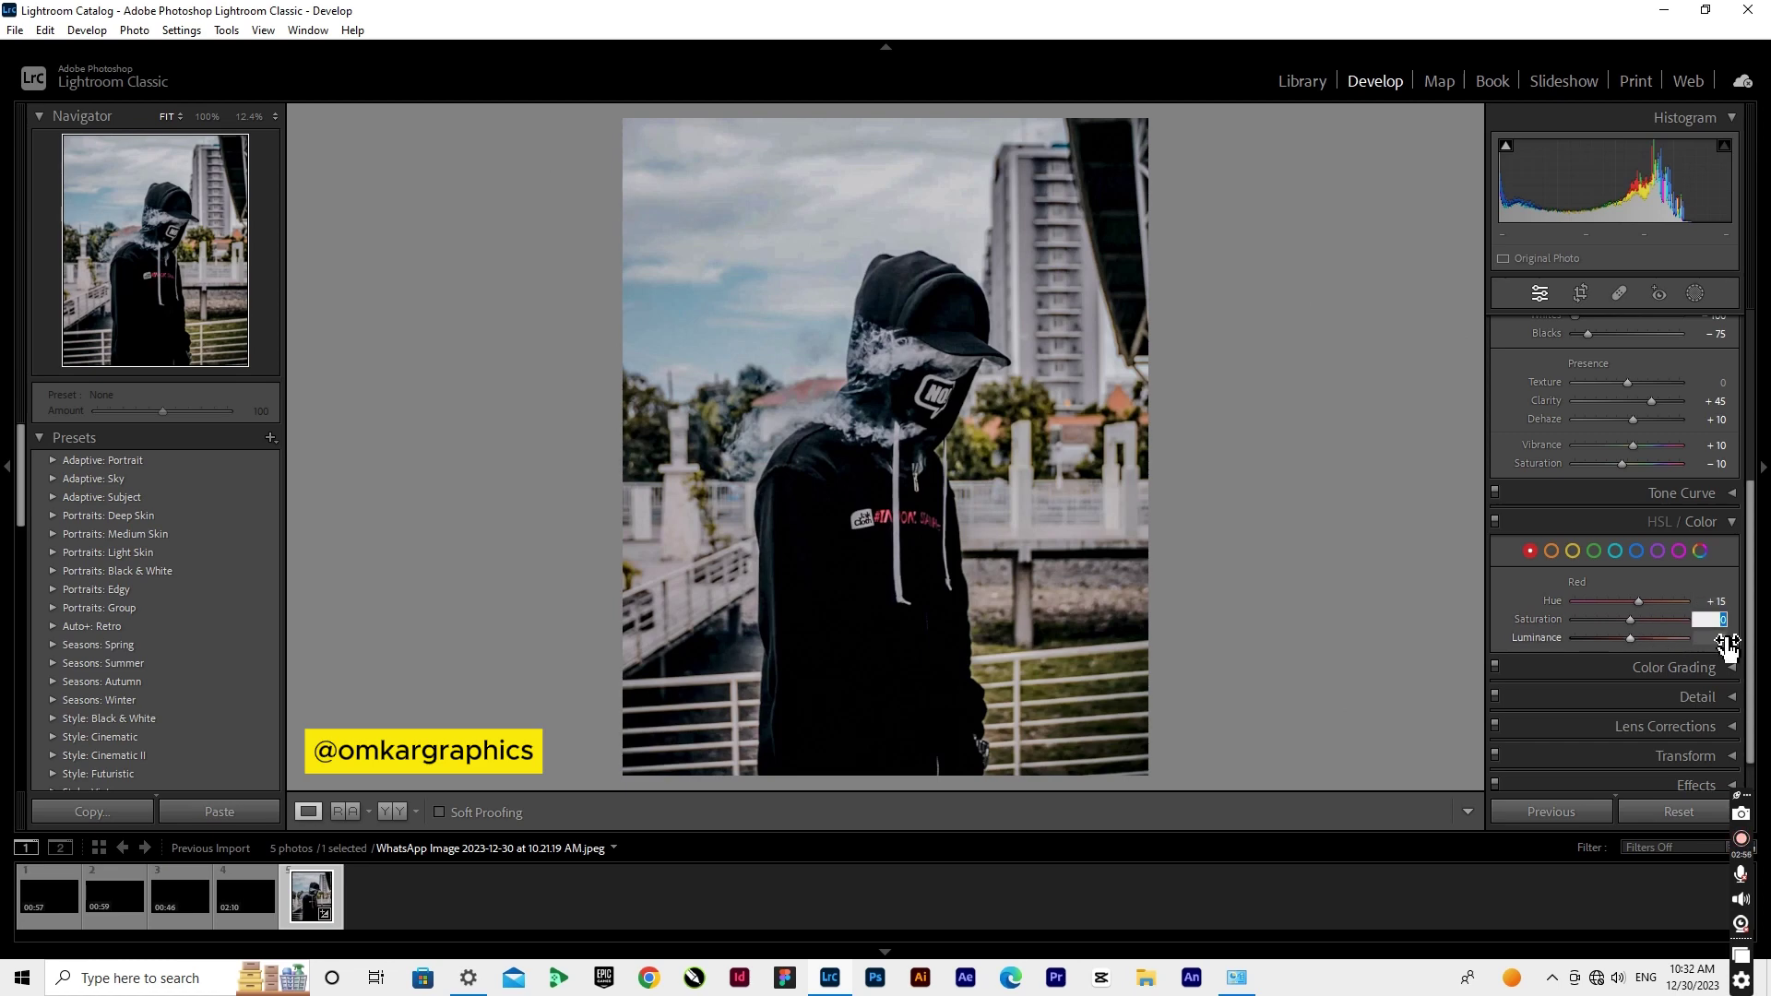
click(1720, 644)
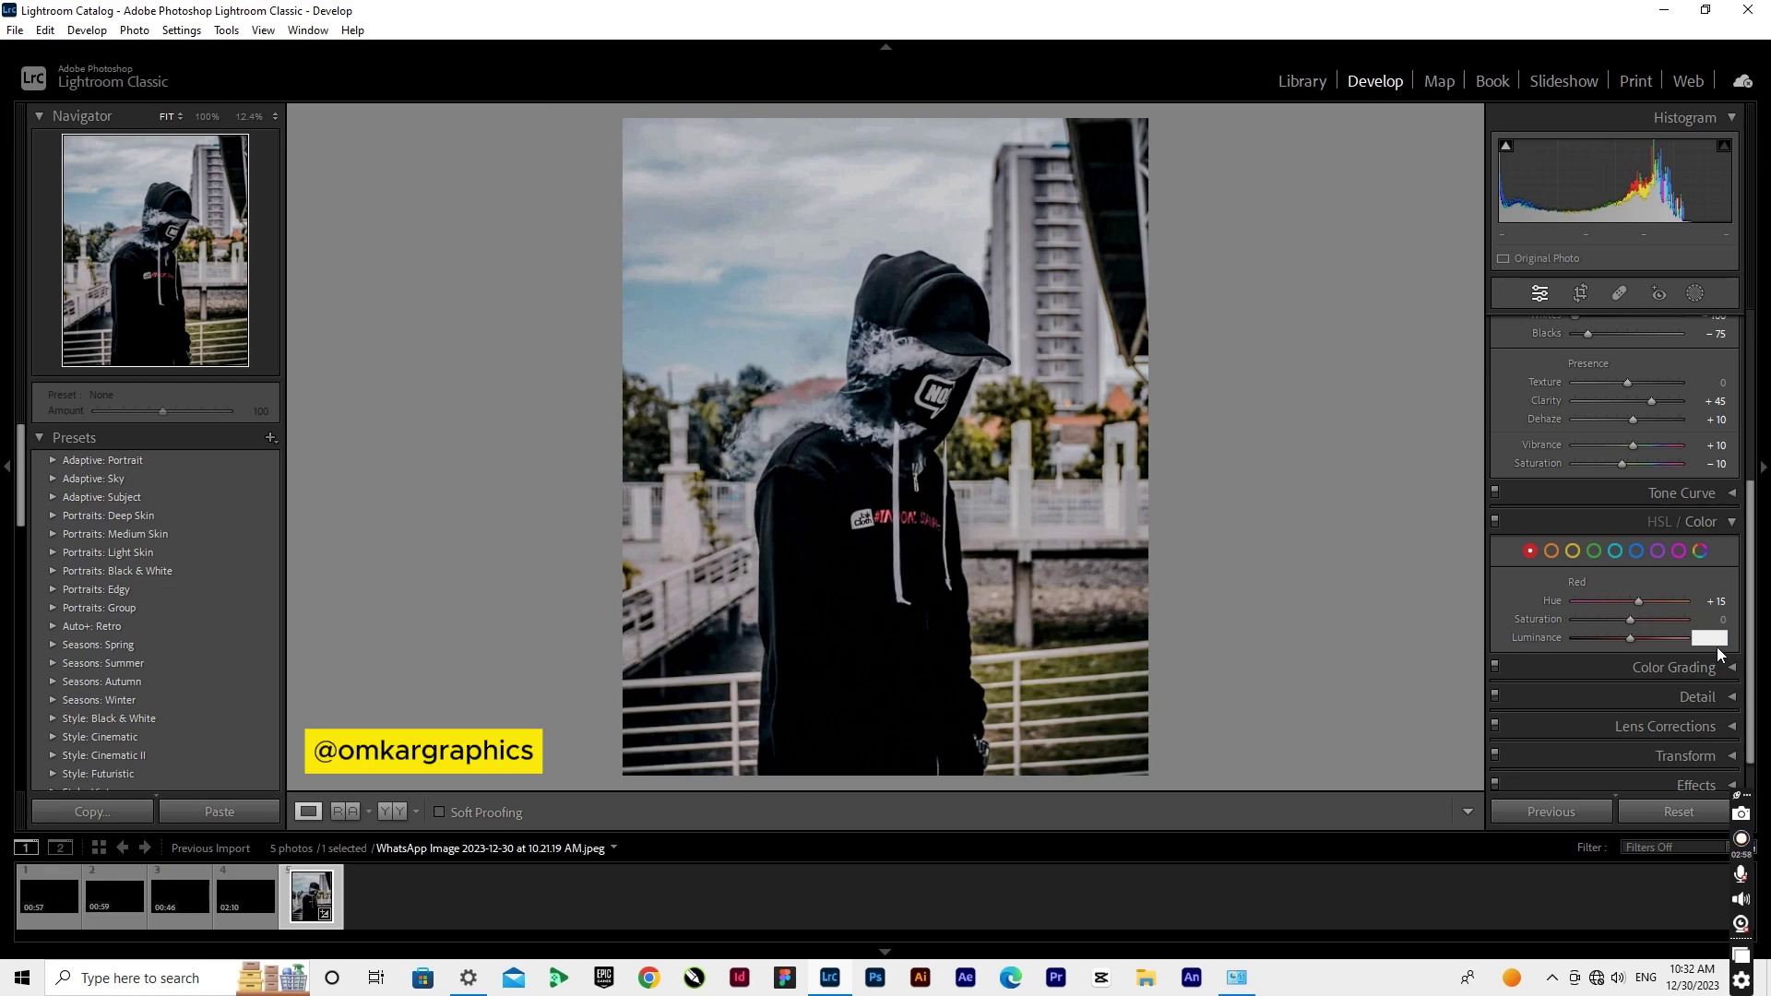
text(10)
key(Return)
- Select Orange in HSL/Color and set its Hue to -15
click(1553, 551)
click(1715, 601)
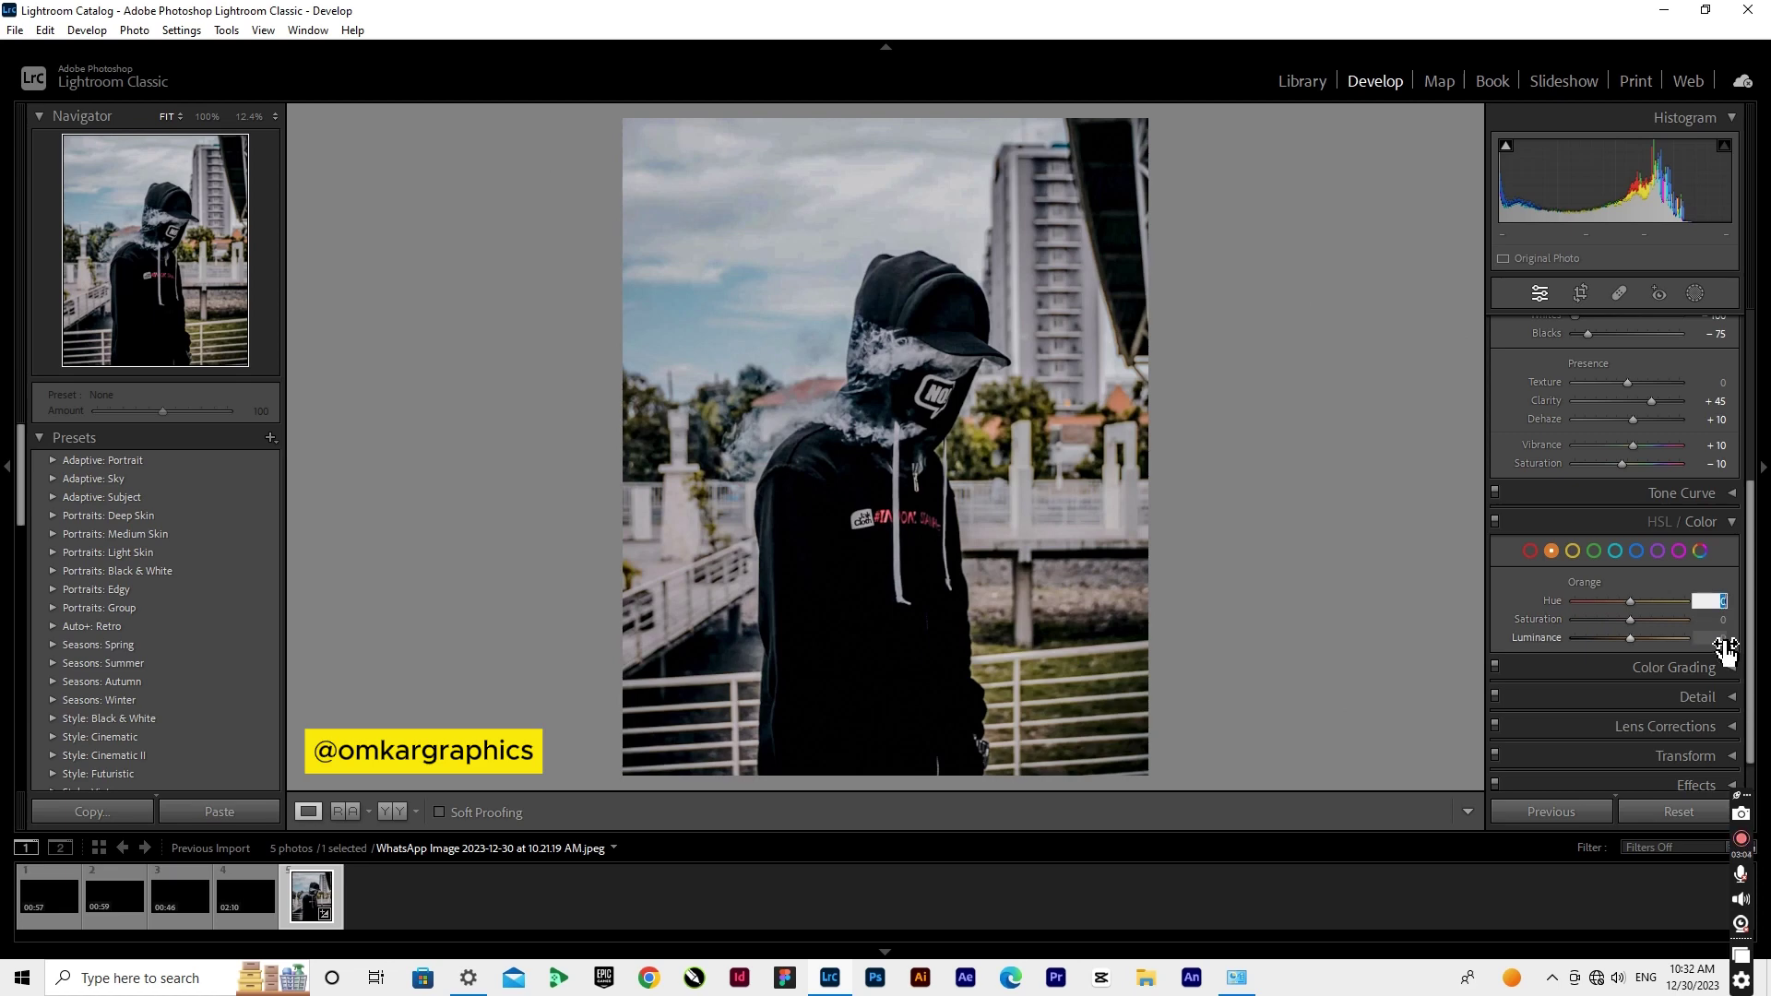
text(-)
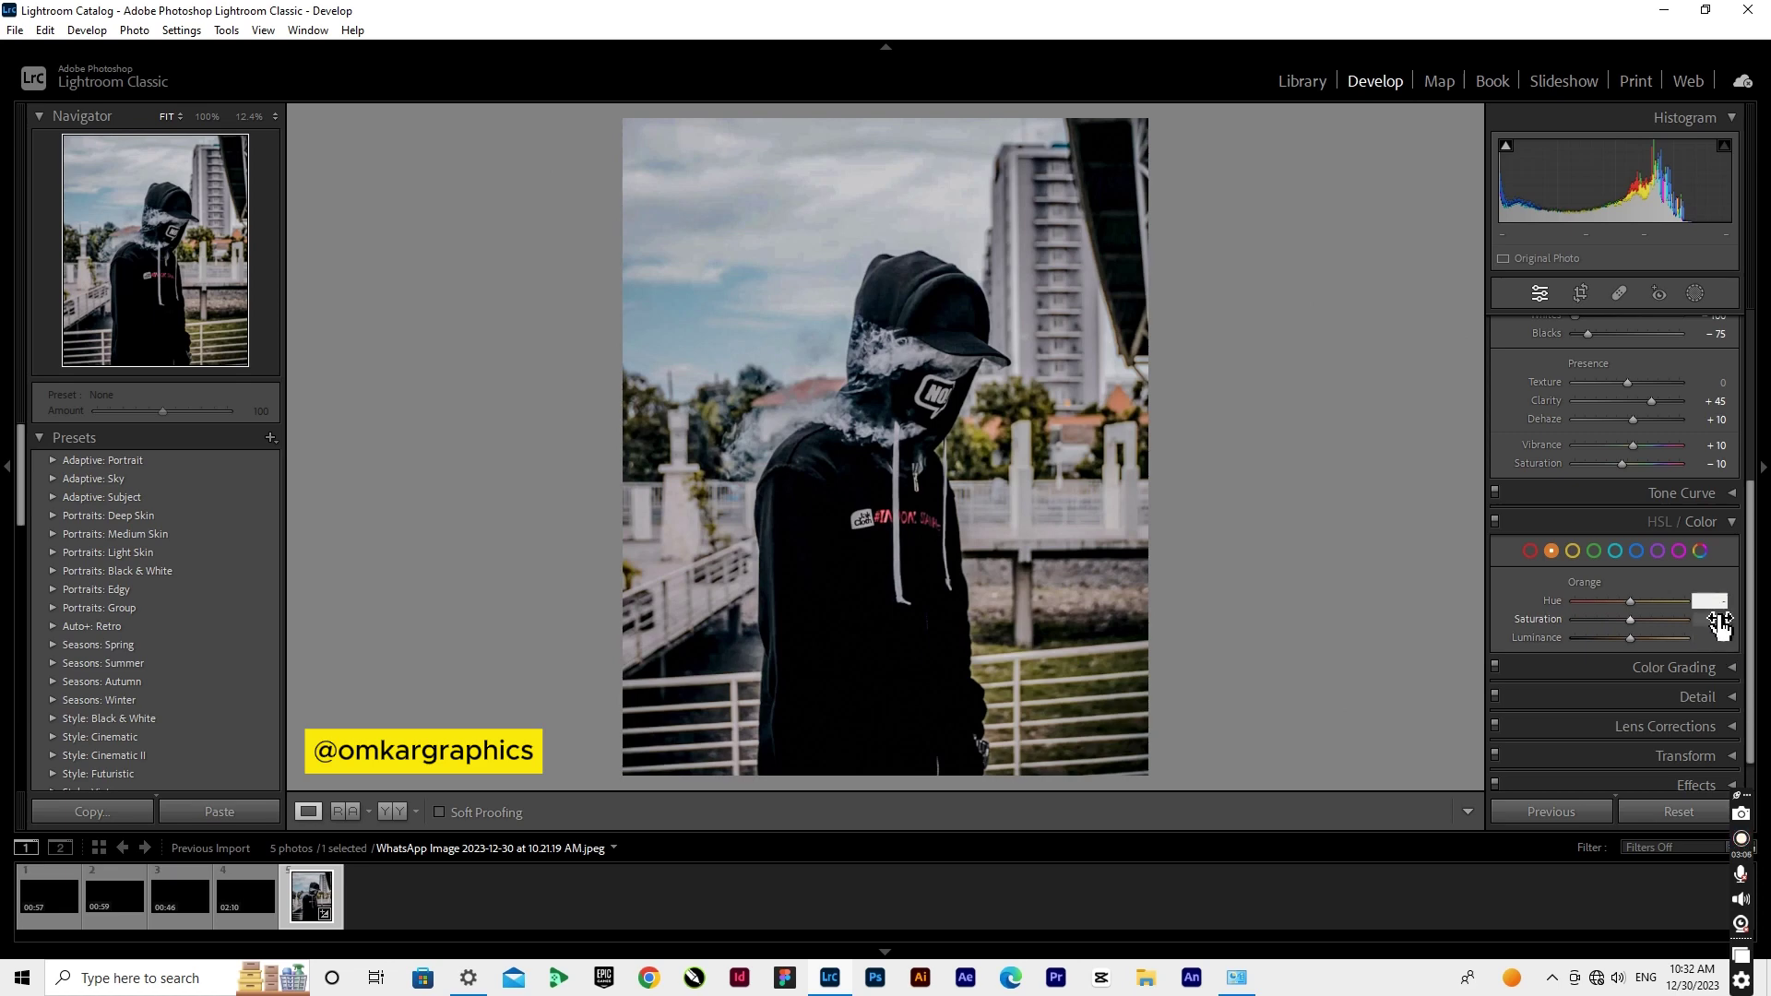
text(15)
key(Return)
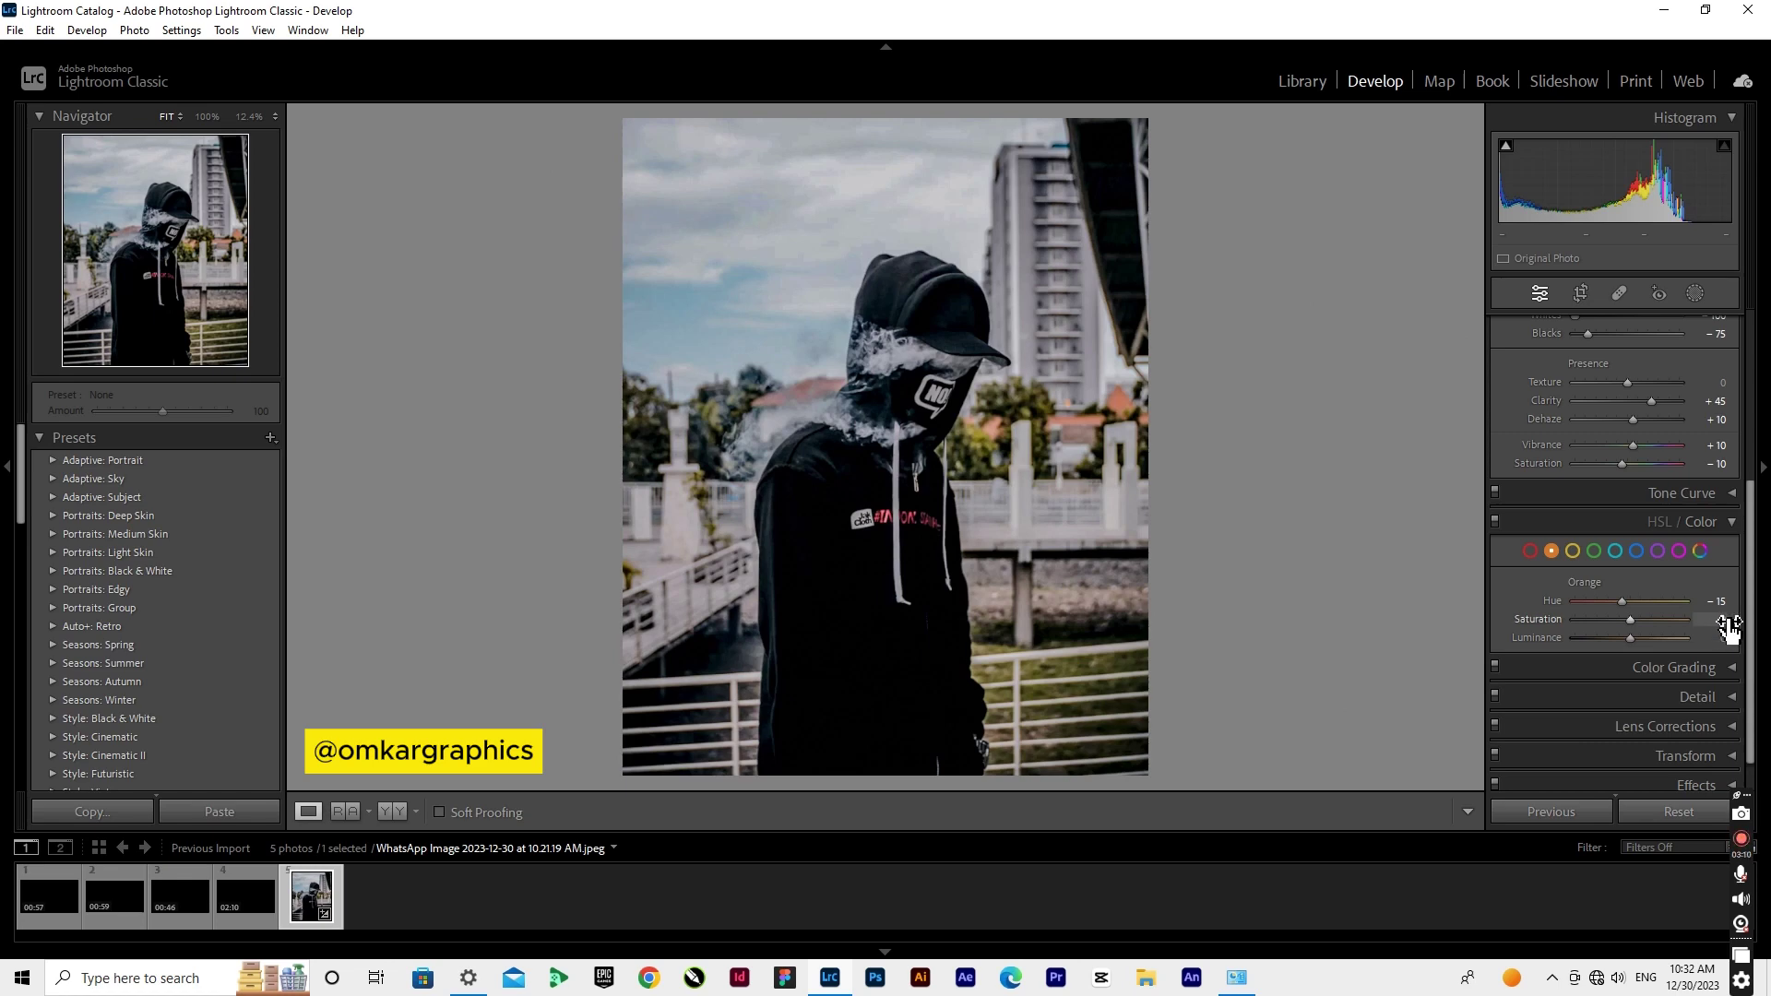
- Mute Orange Saturation to -35
click(1721, 620)
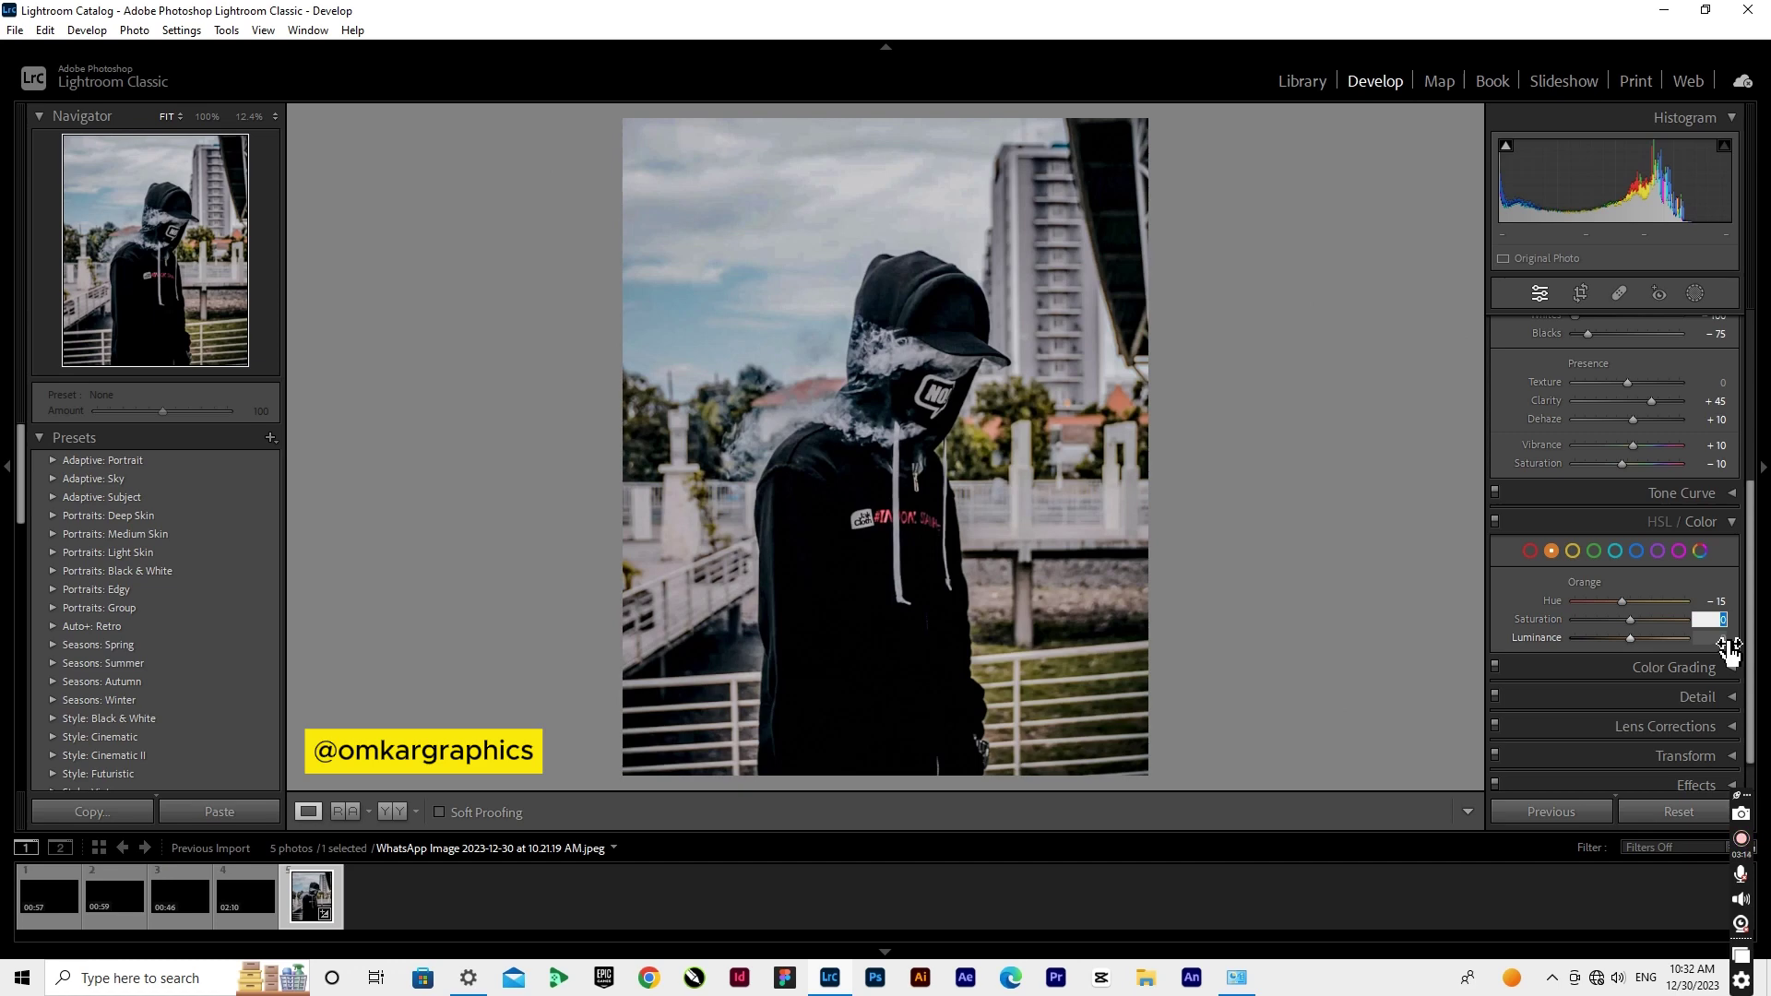
key(BackSpace)
text(35)
key(Return)
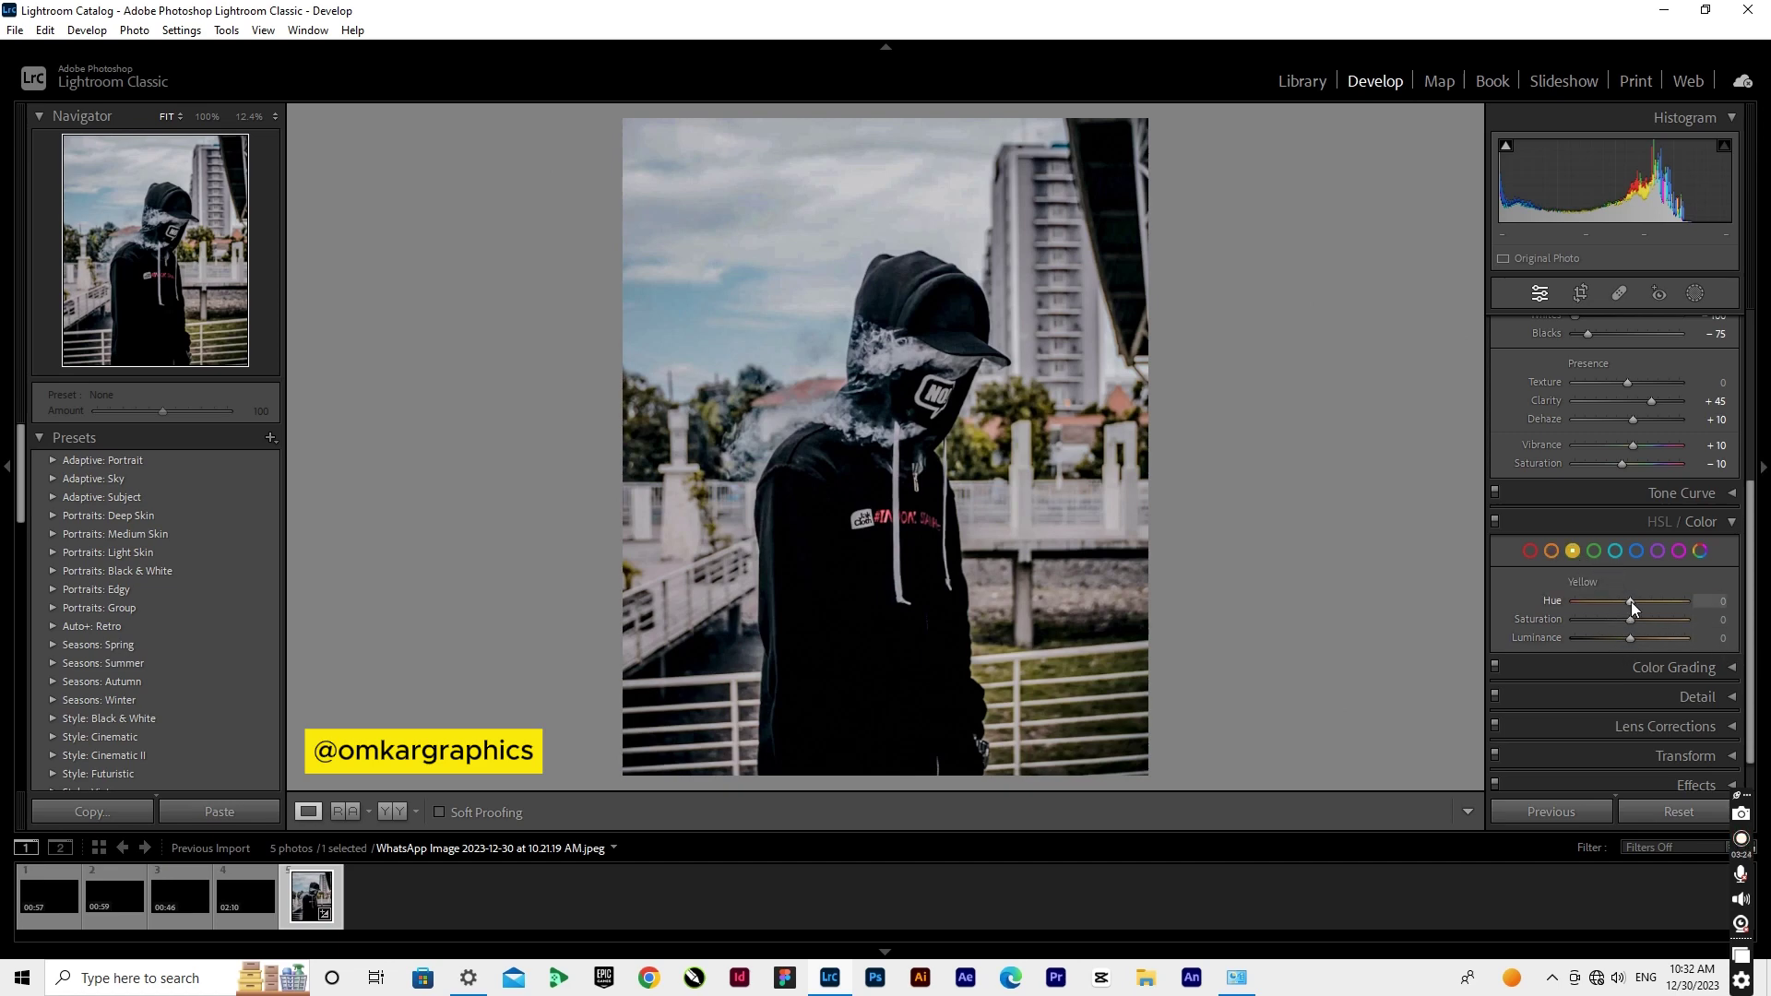
- Set Yellow Hue and Saturation to -100 and Yellow Luminance to -16
drag(1631, 602, 1464, 618)
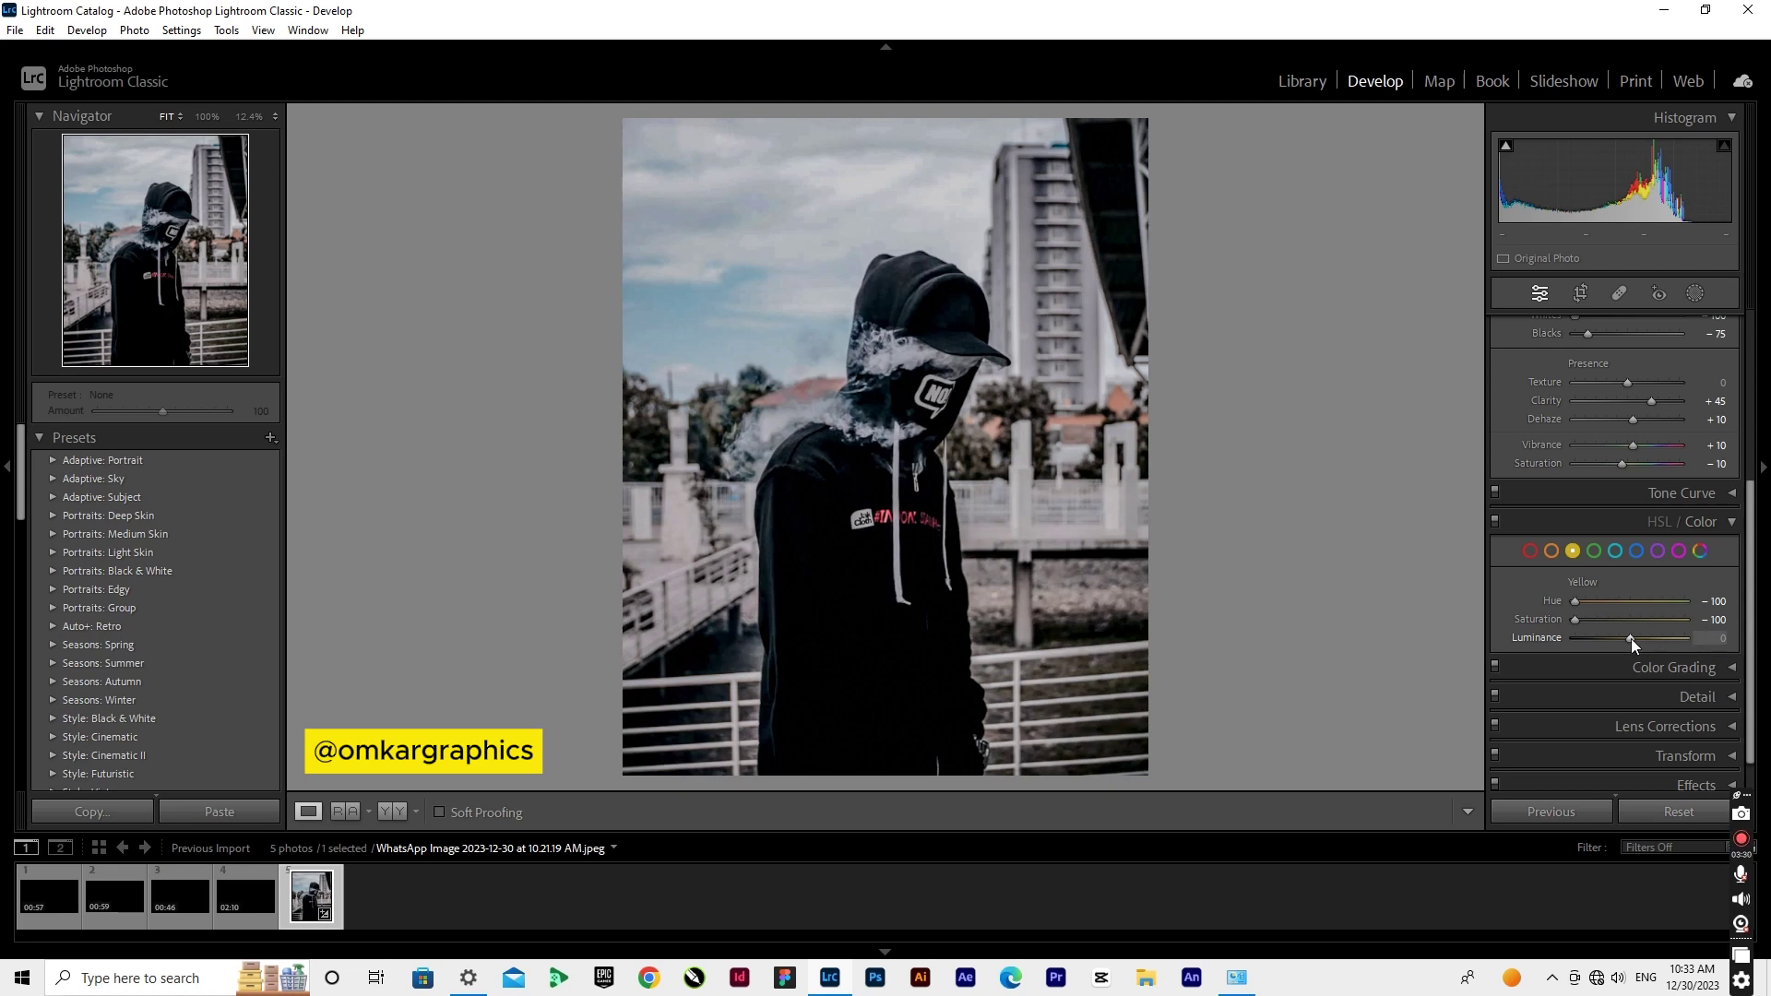
drag(1631, 638, 1625, 639)
click(1725, 640)
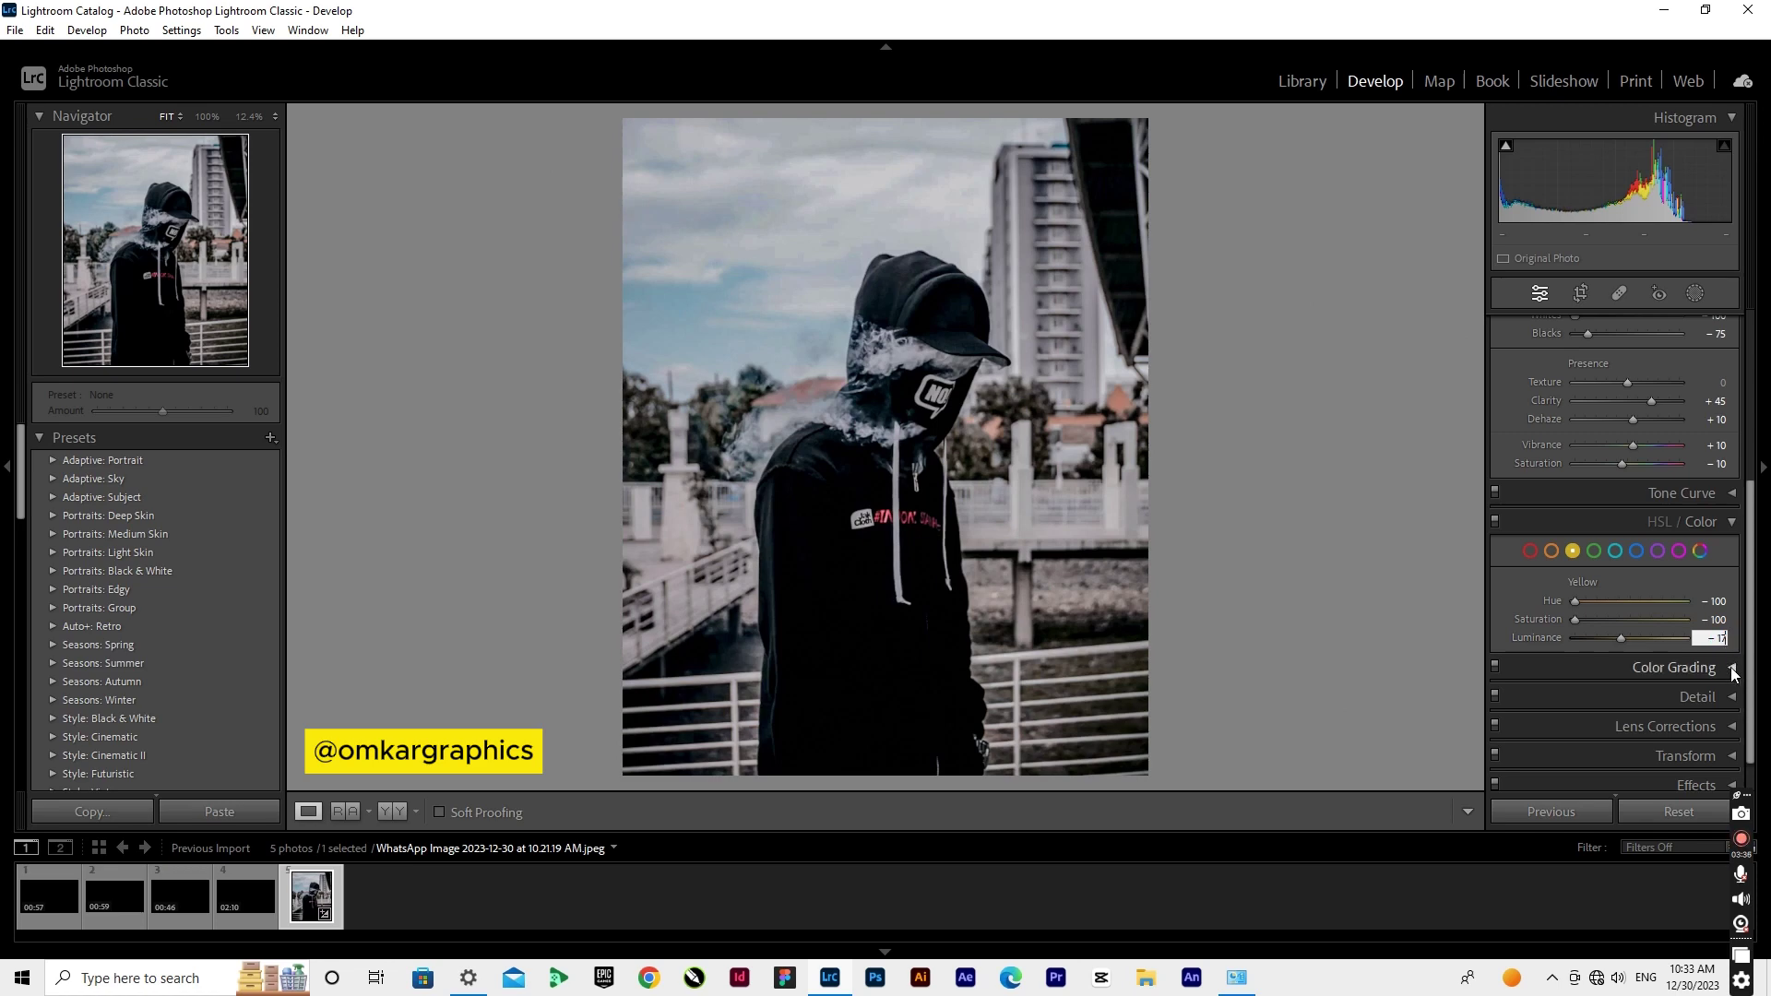
key(BackSpace)
text(6)
key(Return)
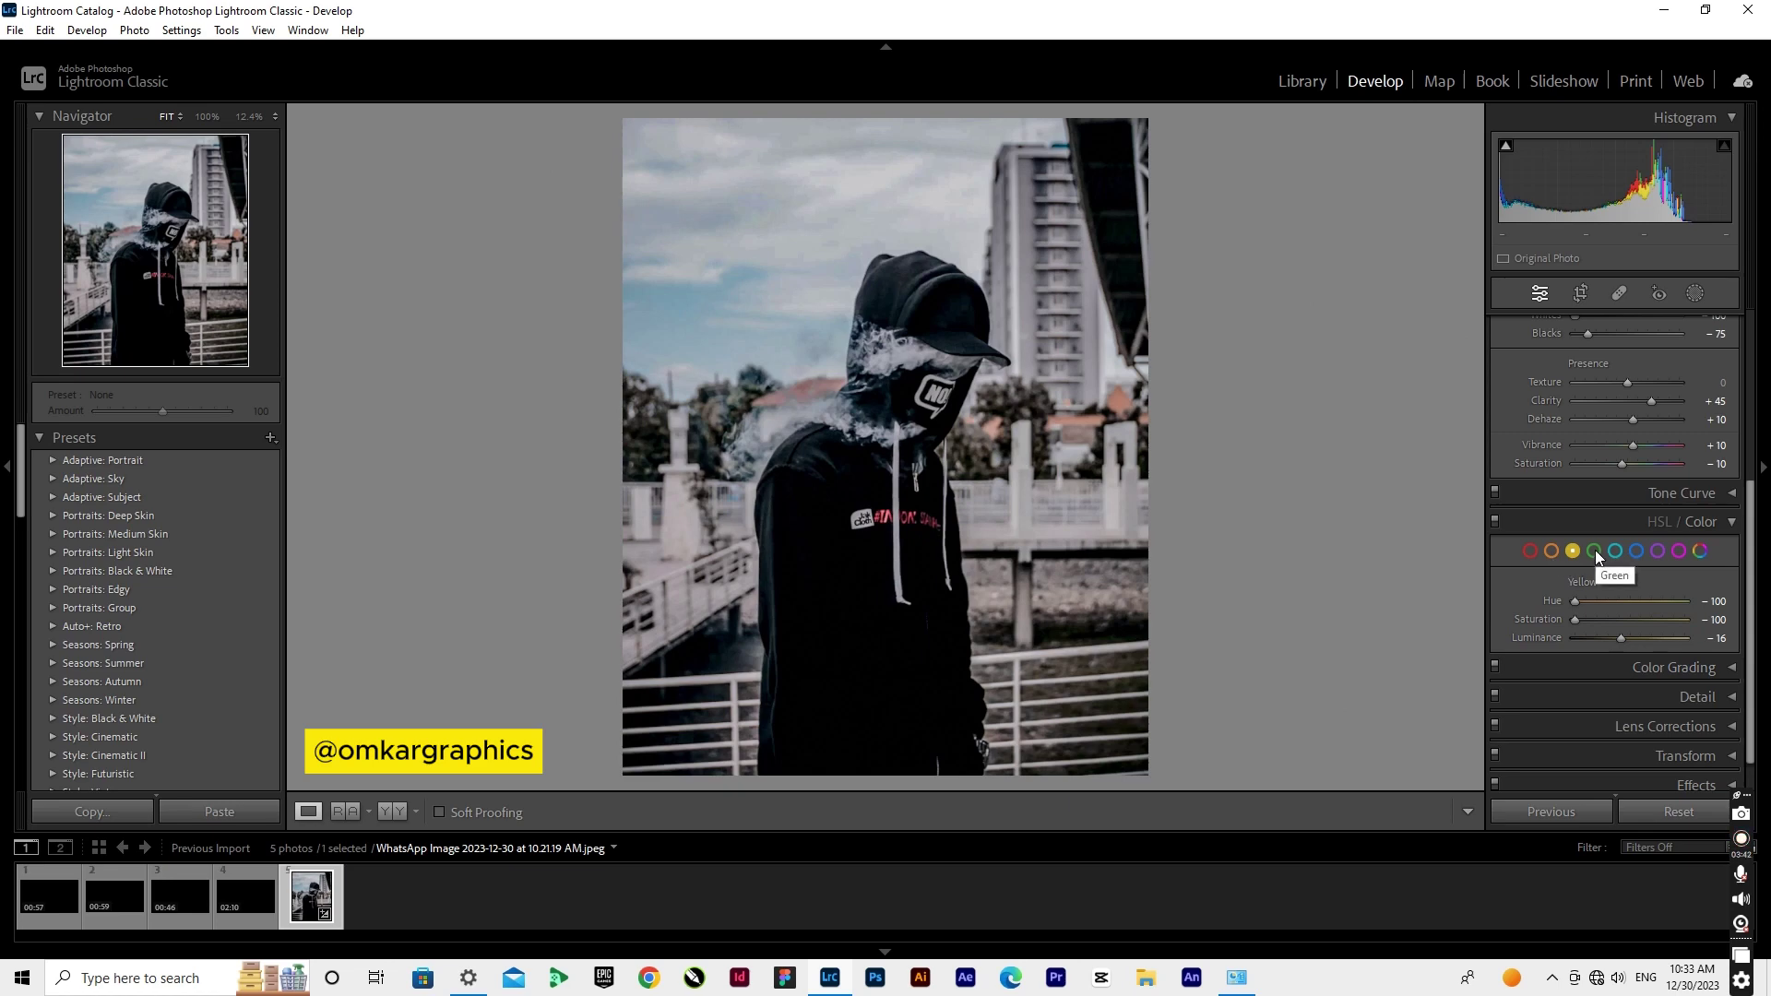
- Drag Green, Aqua and Blue Saturation each down to -100
click(1596, 550)
drag(1629, 618, 1452, 614)
click(1616, 552)
drag(1632, 618, 1507, 620)
click(1637, 551)
drag(1630, 619, 1388, 617)
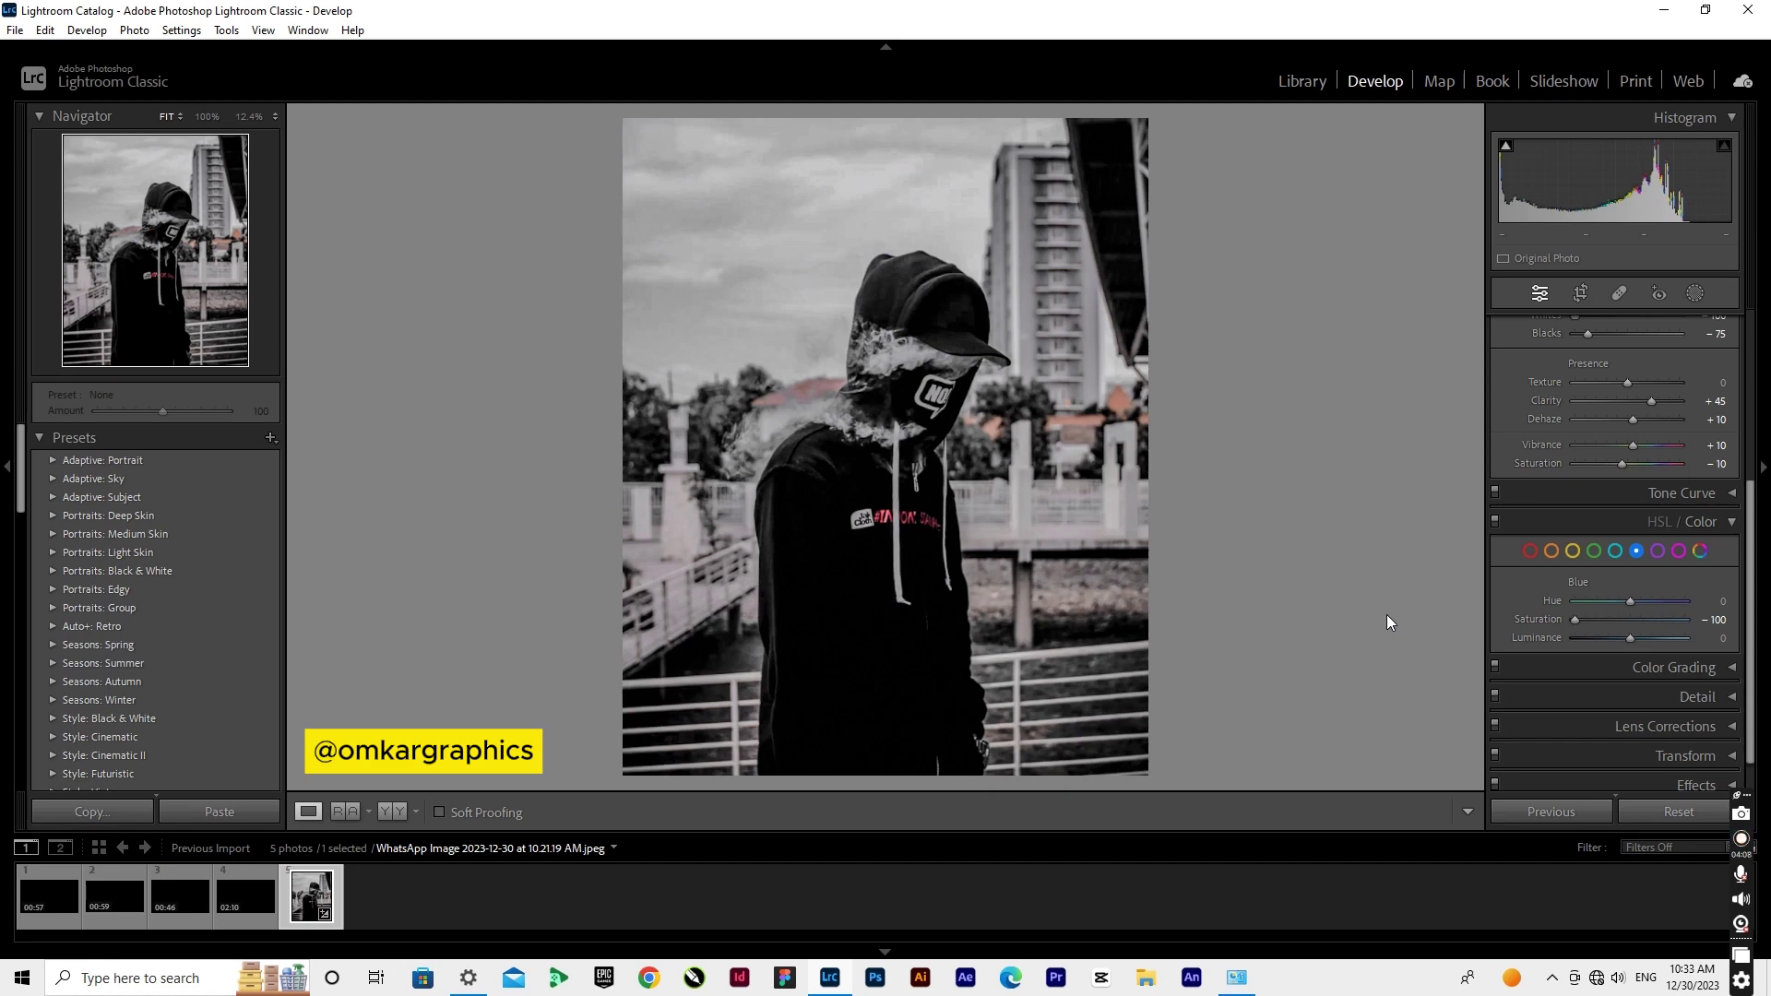
- Grade highlights cyan-blue in Color Grading: Hue 208, Saturation 74, Luminance +66
click(1697, 664)
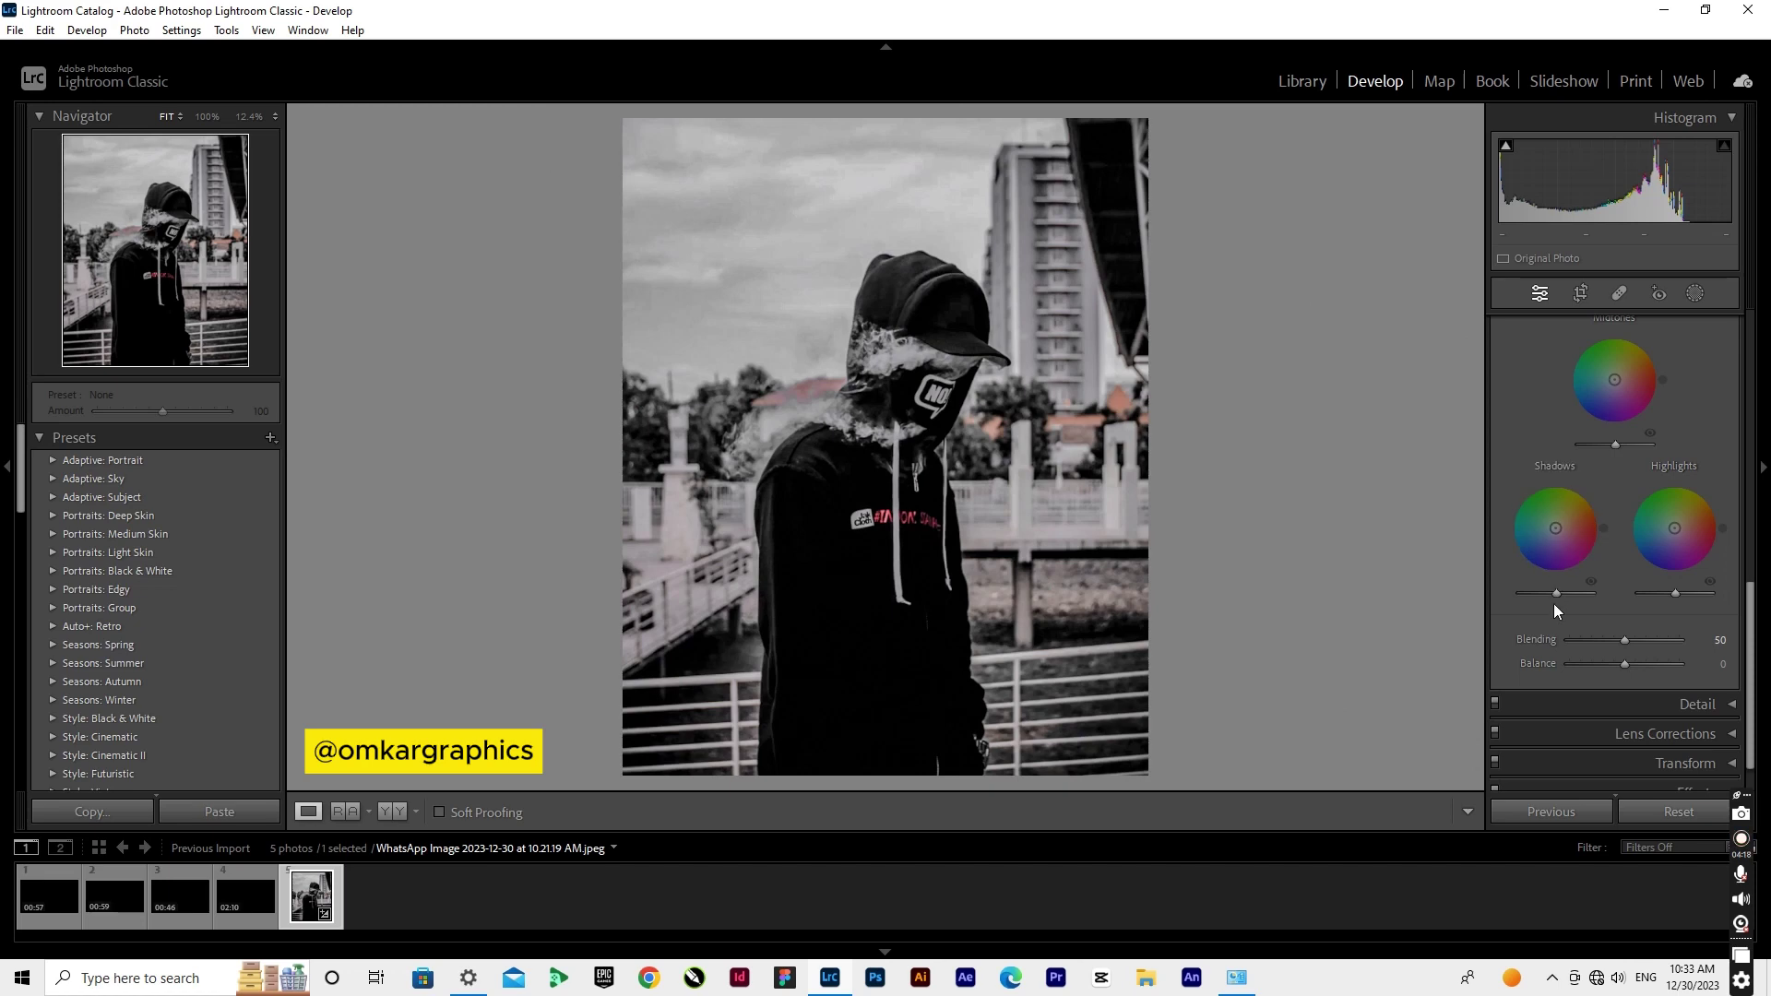
scroll(1609, 642, down, 1)
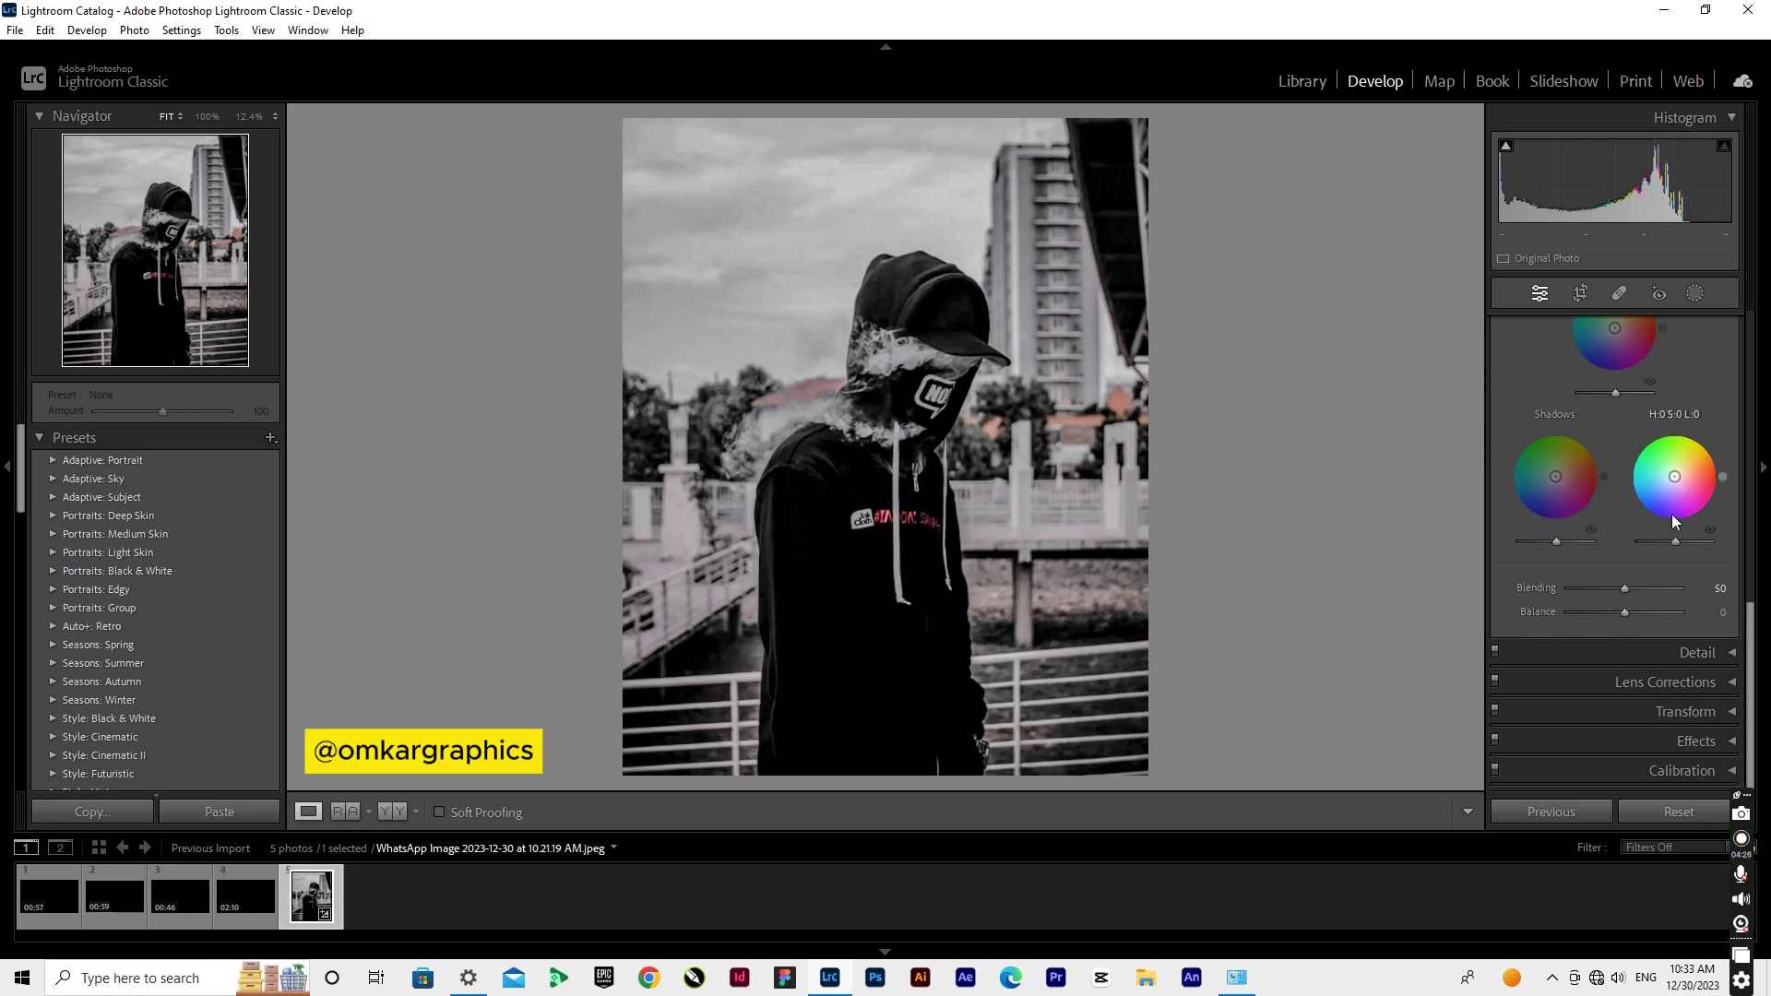
mouse_move(1674, 541)
mouse_down()
mouse_move(1697, 542)
mouse_move(1656, 480)
mouse_move(1671, 498)
mouse_up()
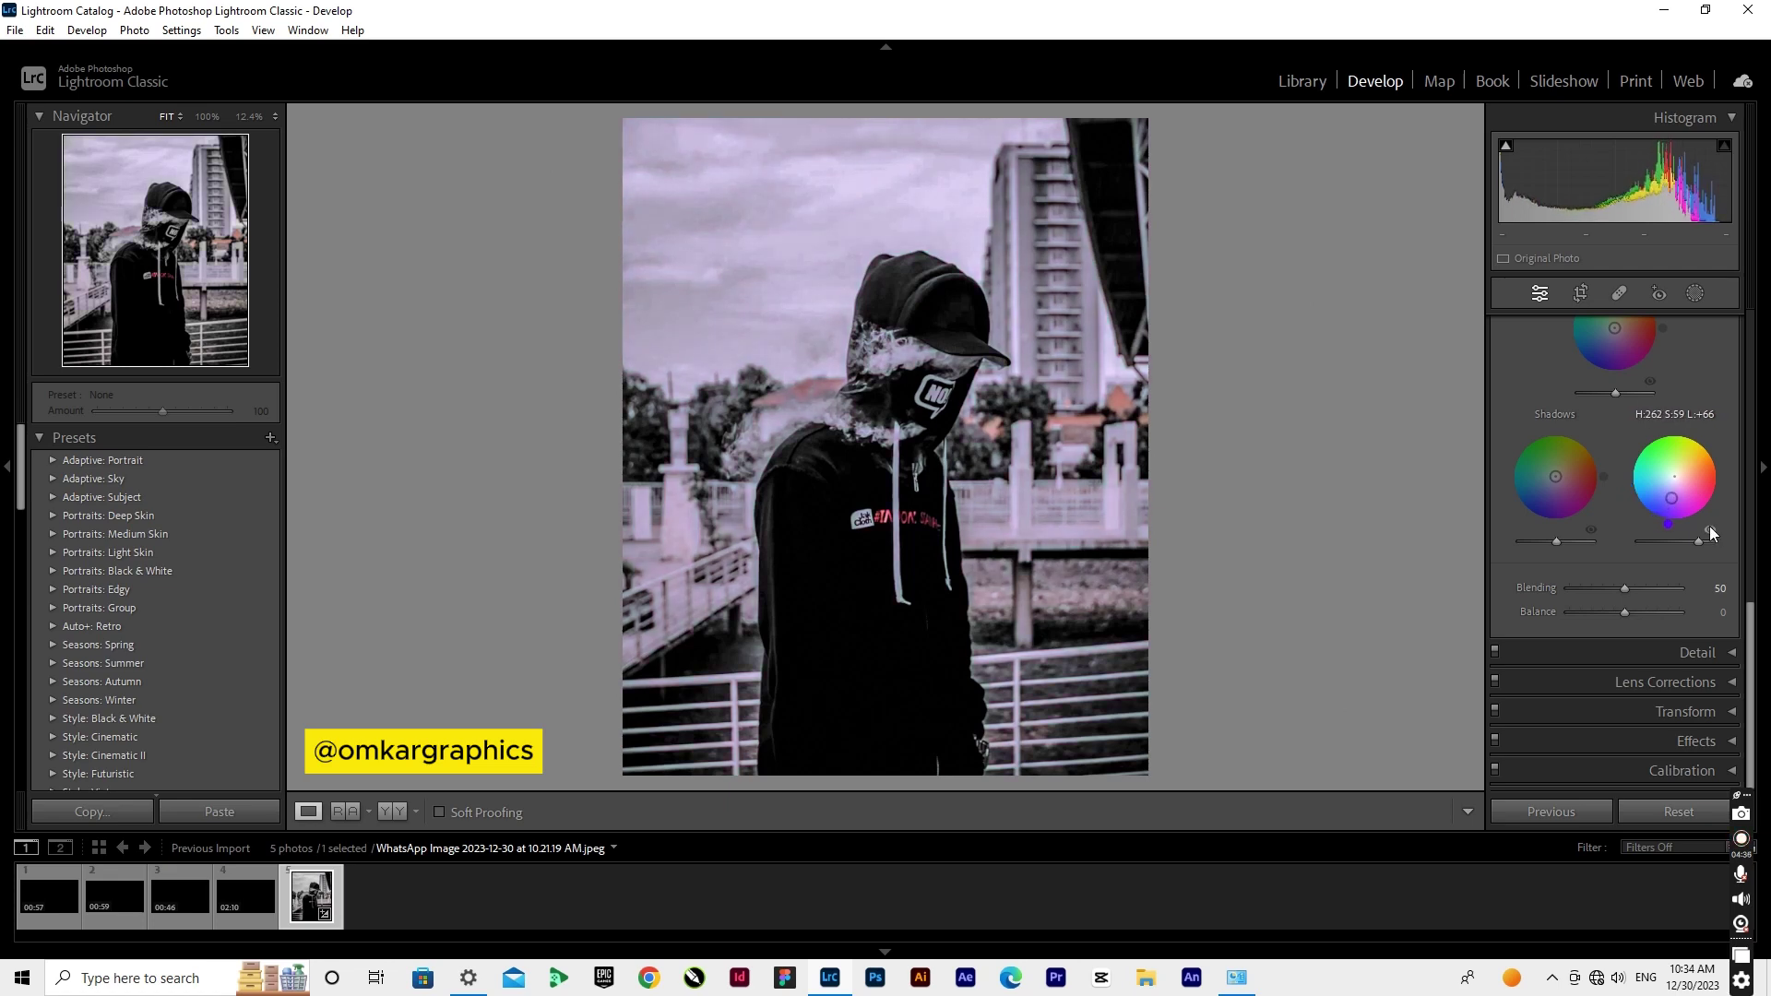
mouse_move(1671, 498)
mouse_down()
mouse_move(1656, 464)
mouse_move(1651, 489)
mouse_up()
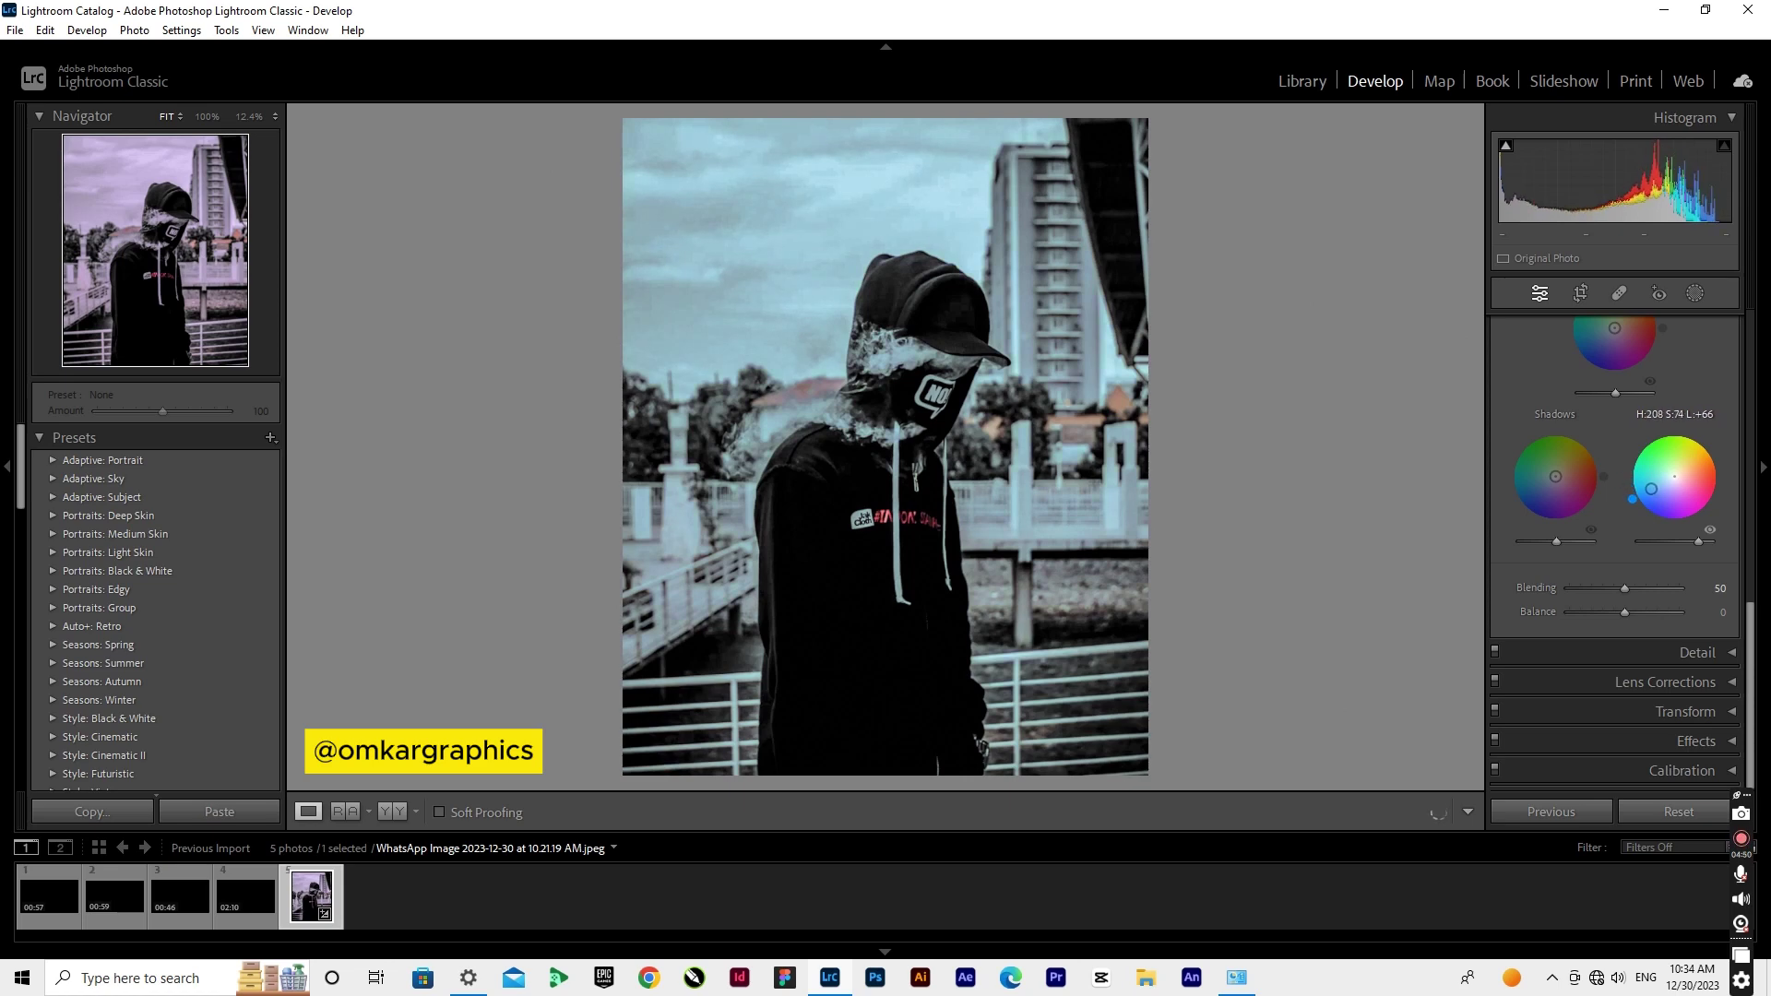
- Set the Highlights color grade to Hue 200 and Saturation 20 for a subtle blue
click(1664, 423)
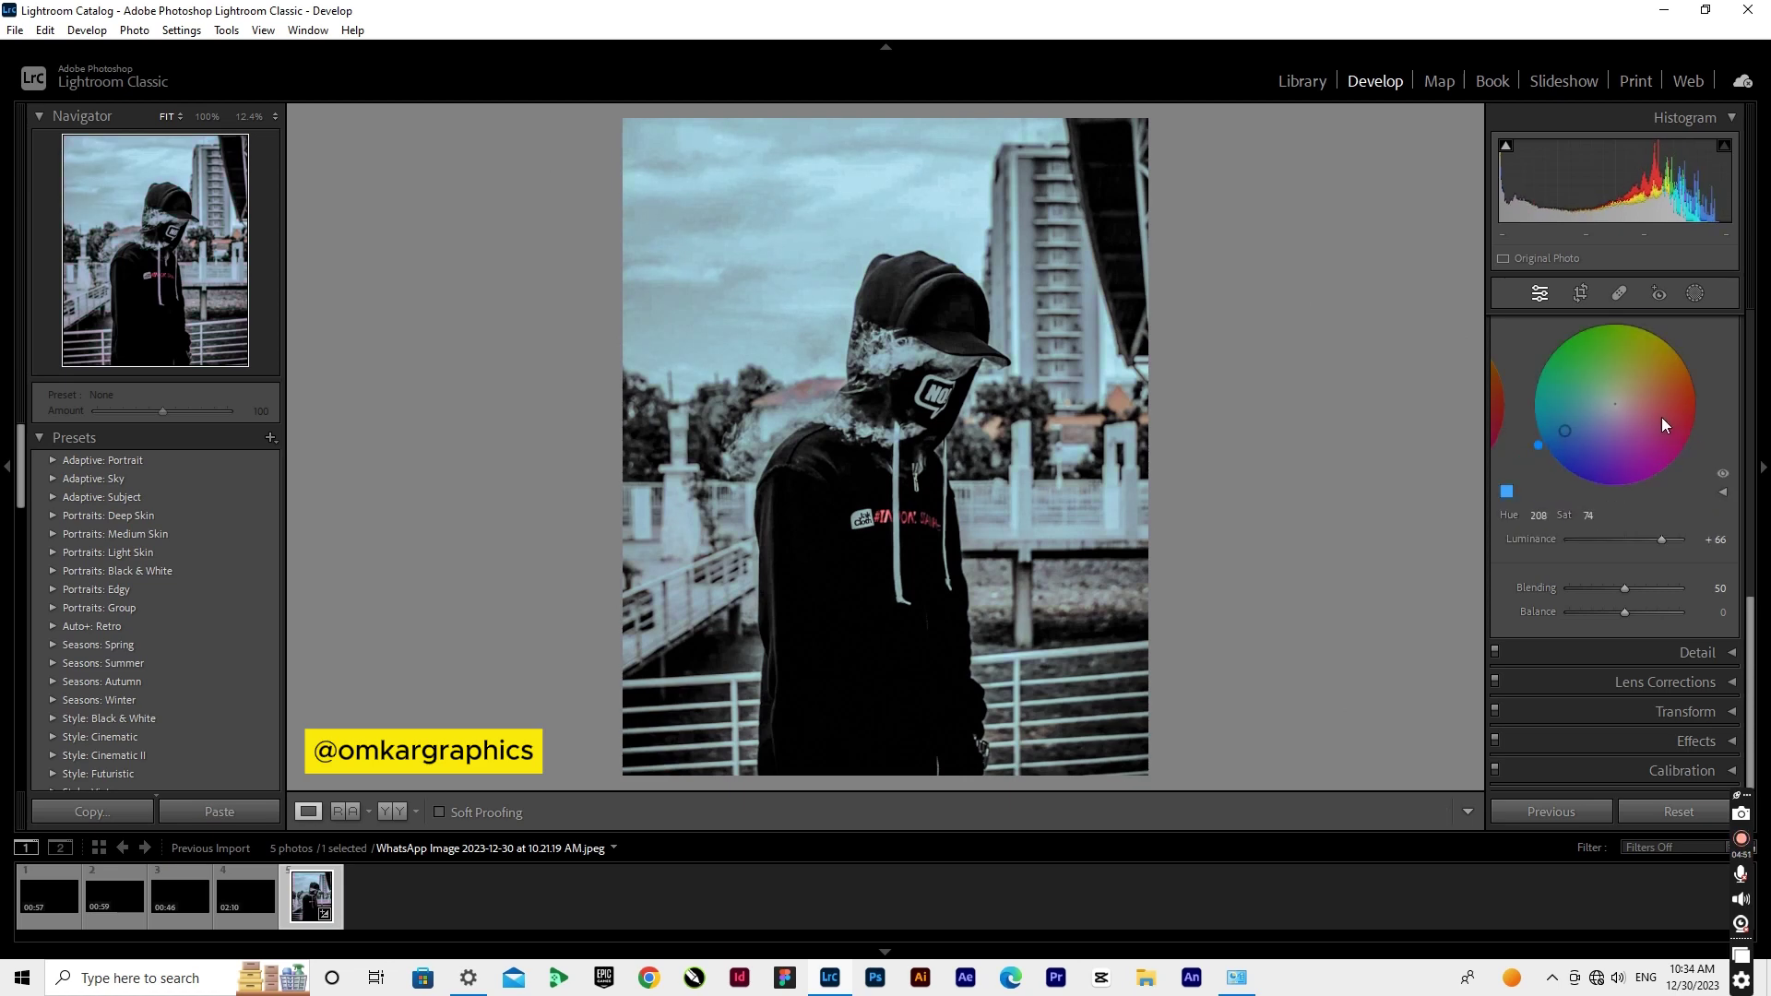
click(1550, 522)
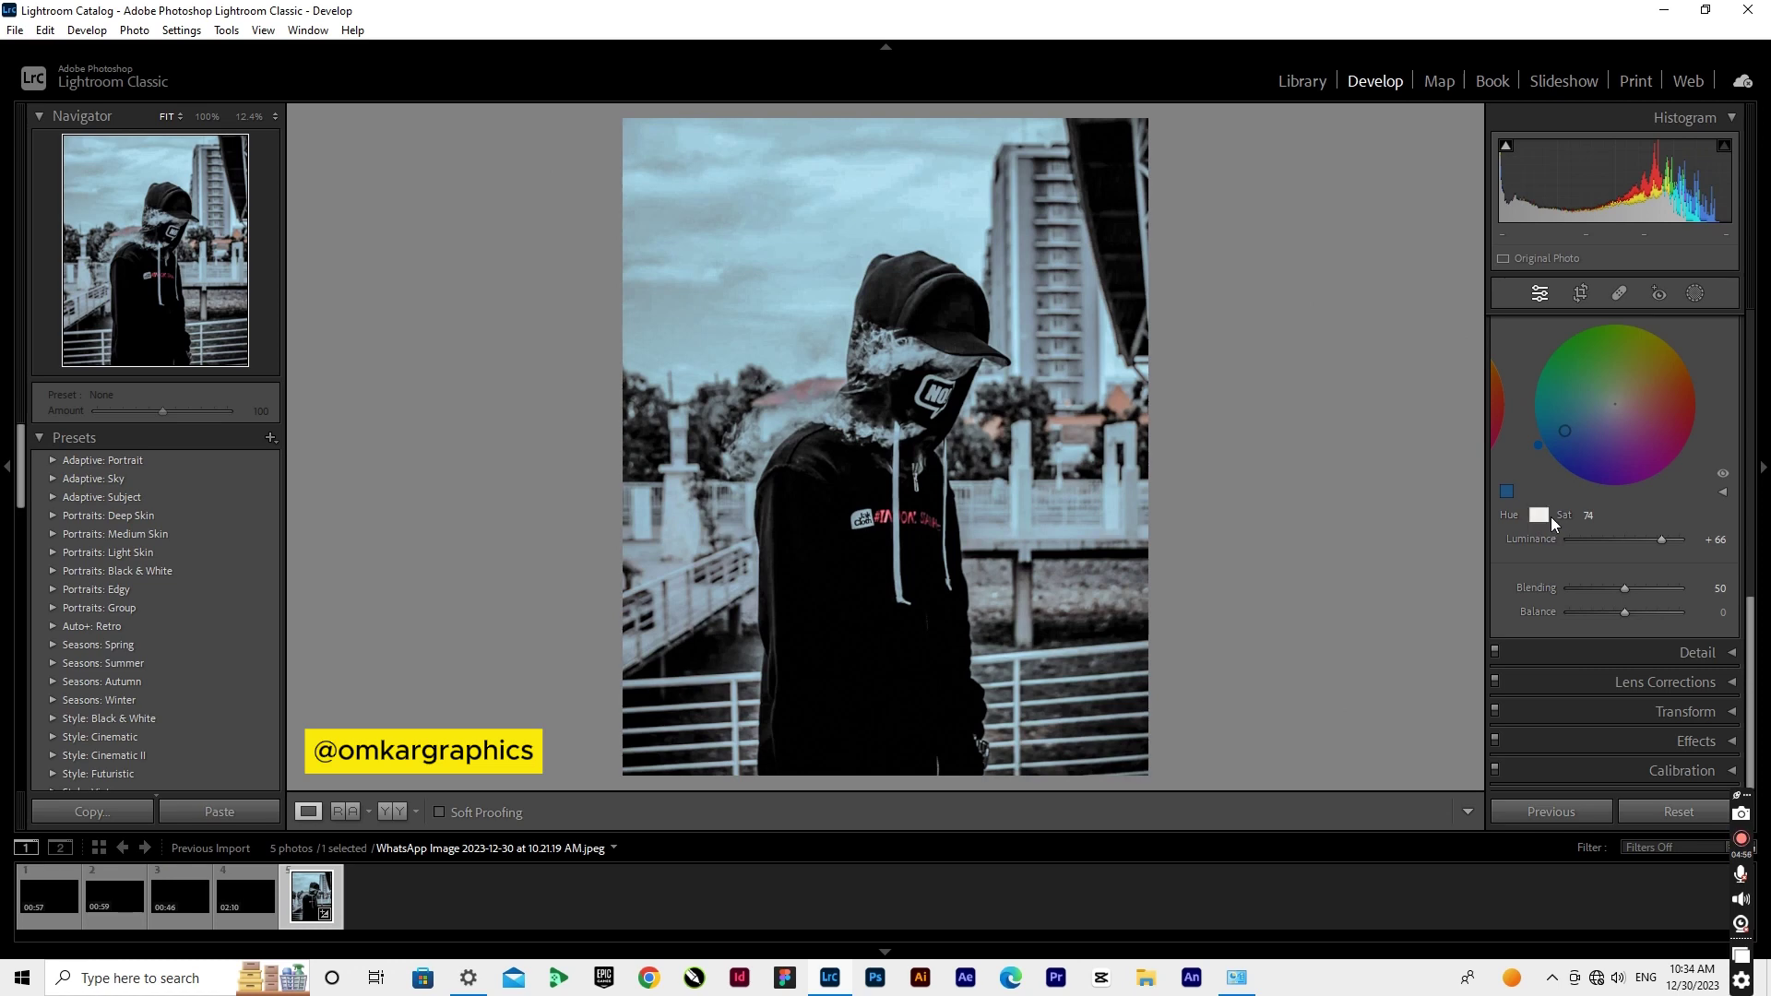
text(200)
click(1591, 514)
text(20)
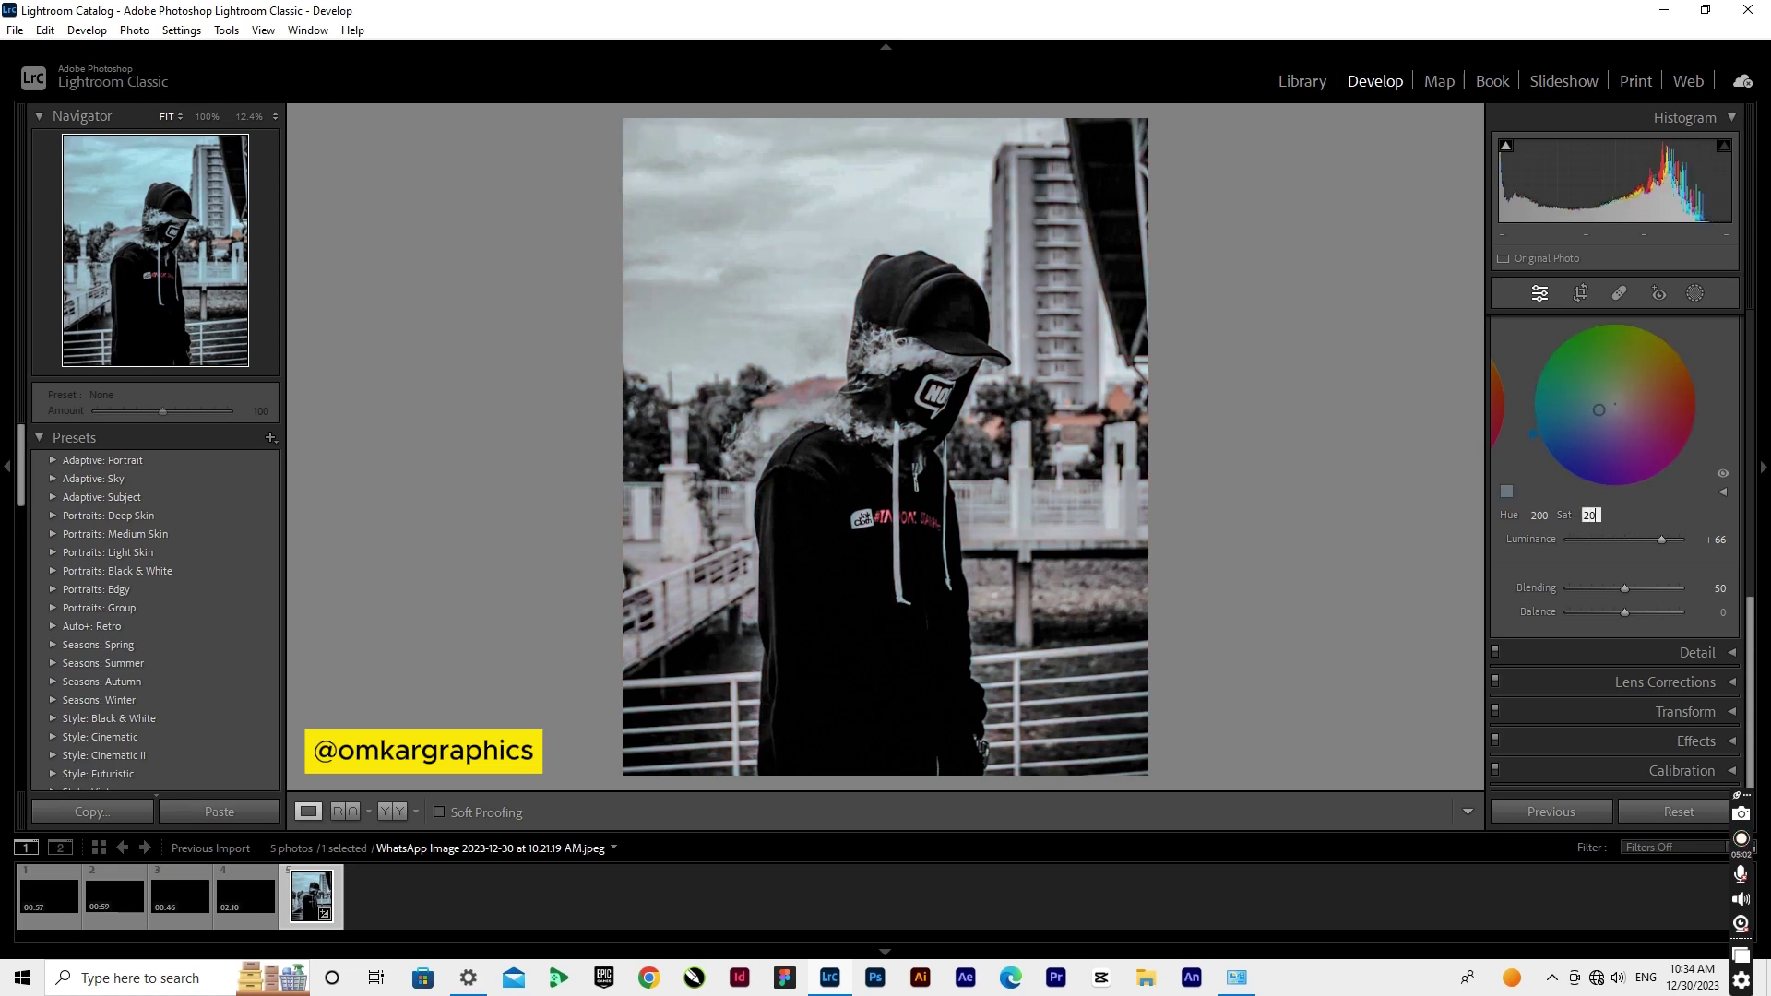
key(Return)
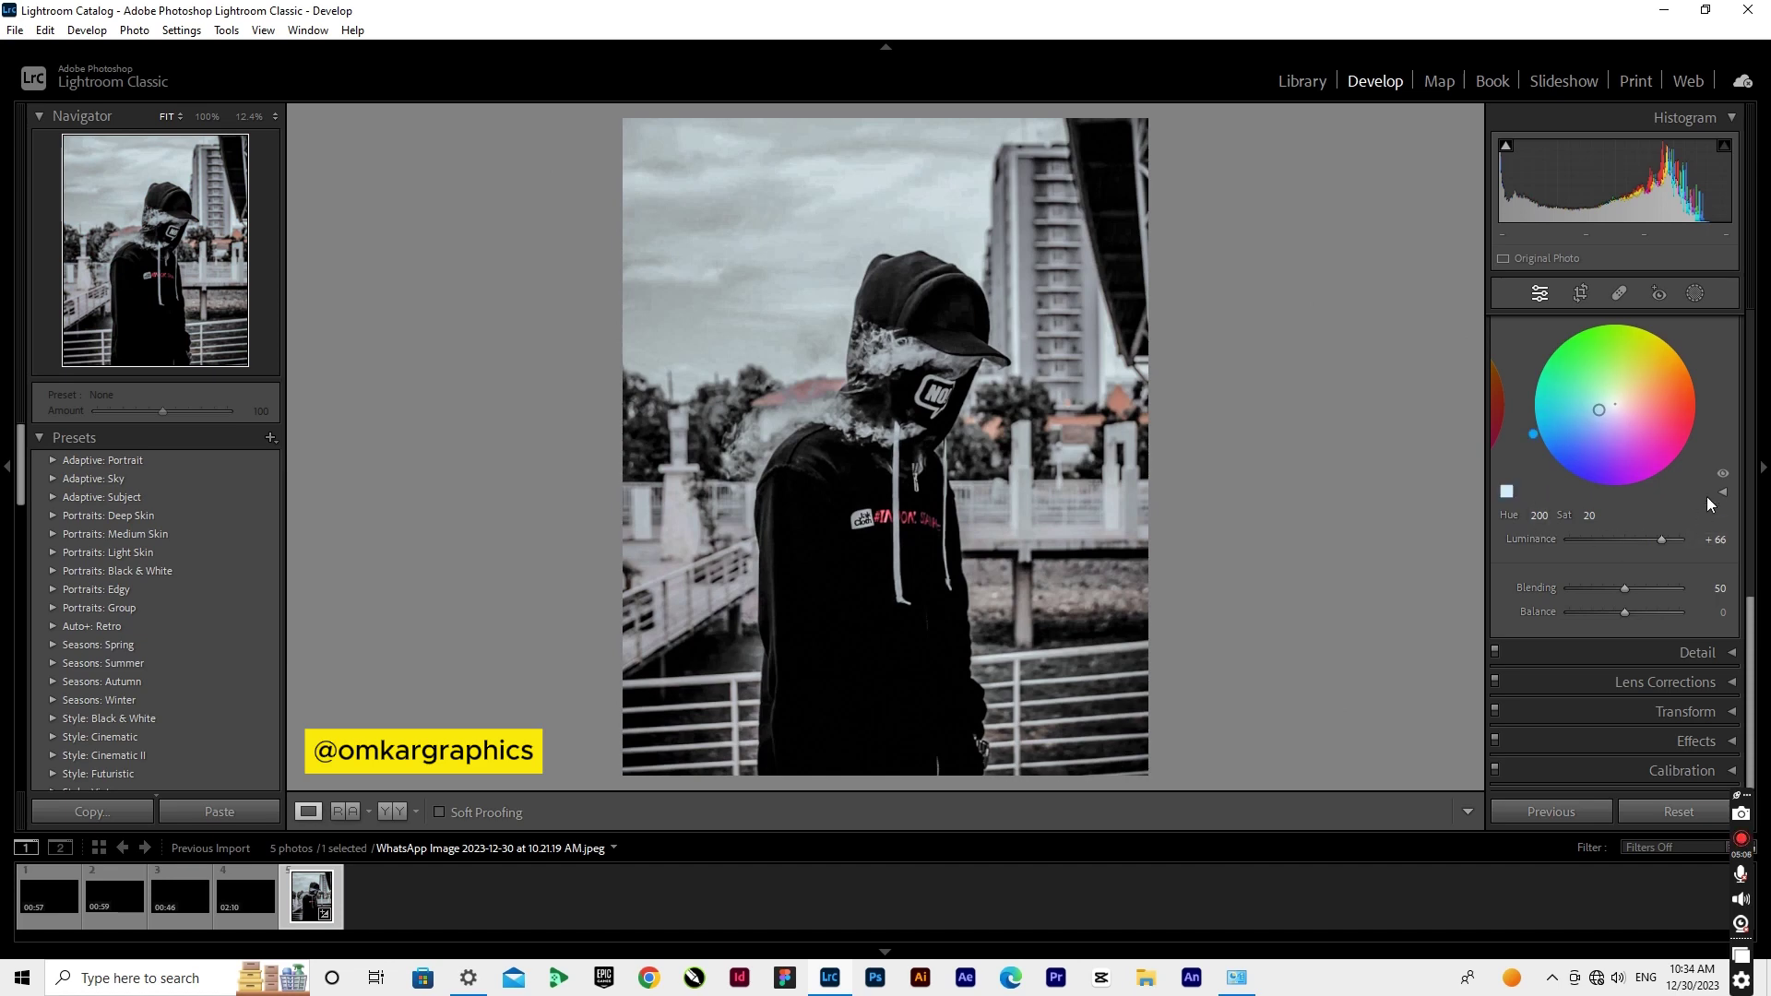
scroll(1695, 350, up, 2)
scroll(1693, 350, up, 2)
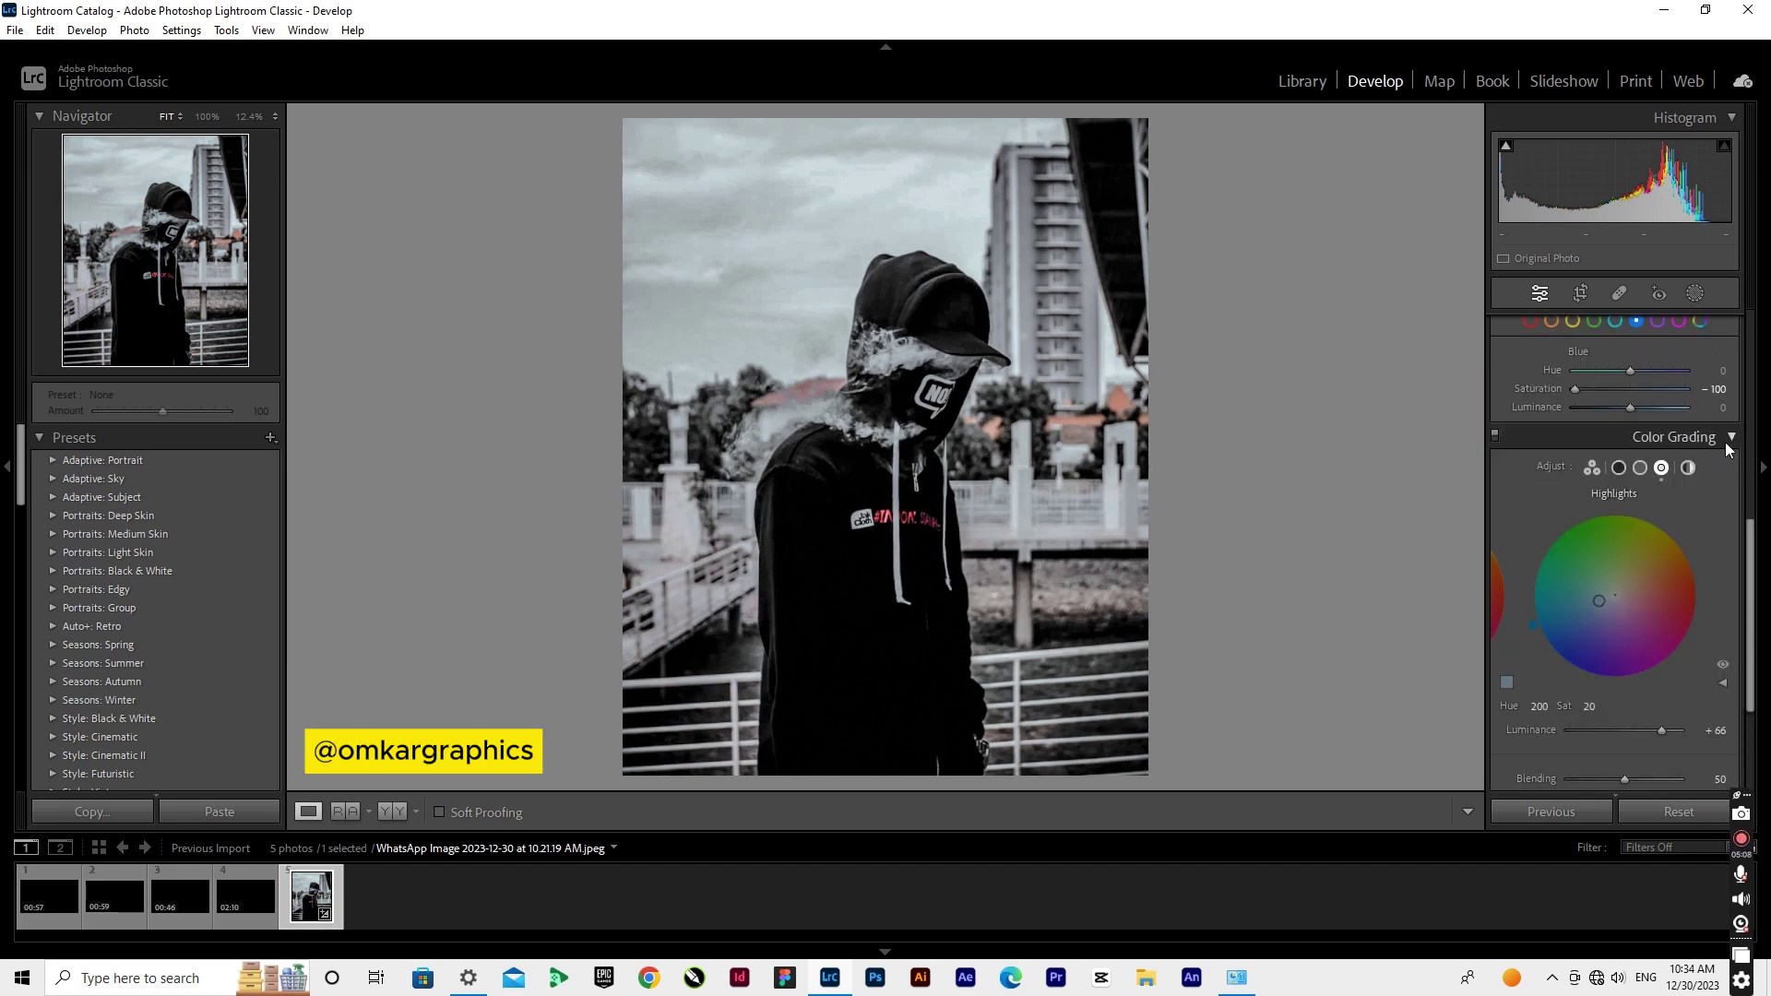
- Collapse the Color Grading, HSL / Color and Basic panels
click(1679, 438)
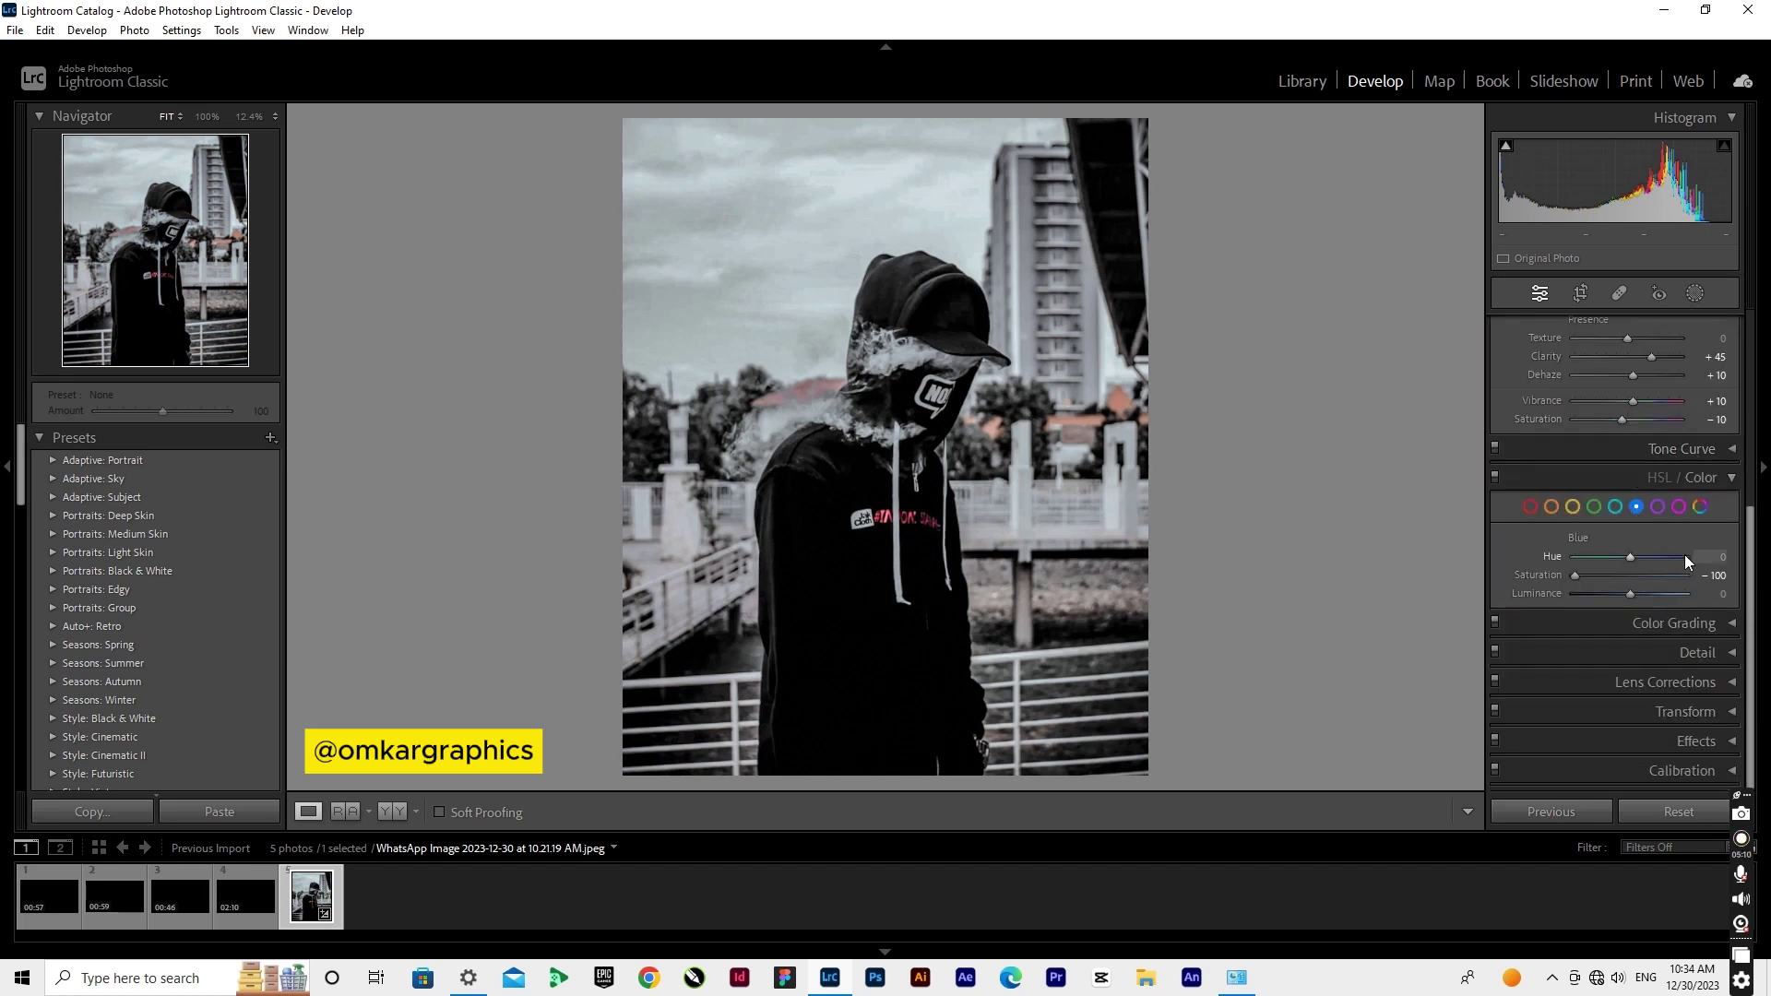
click(1714, 480)
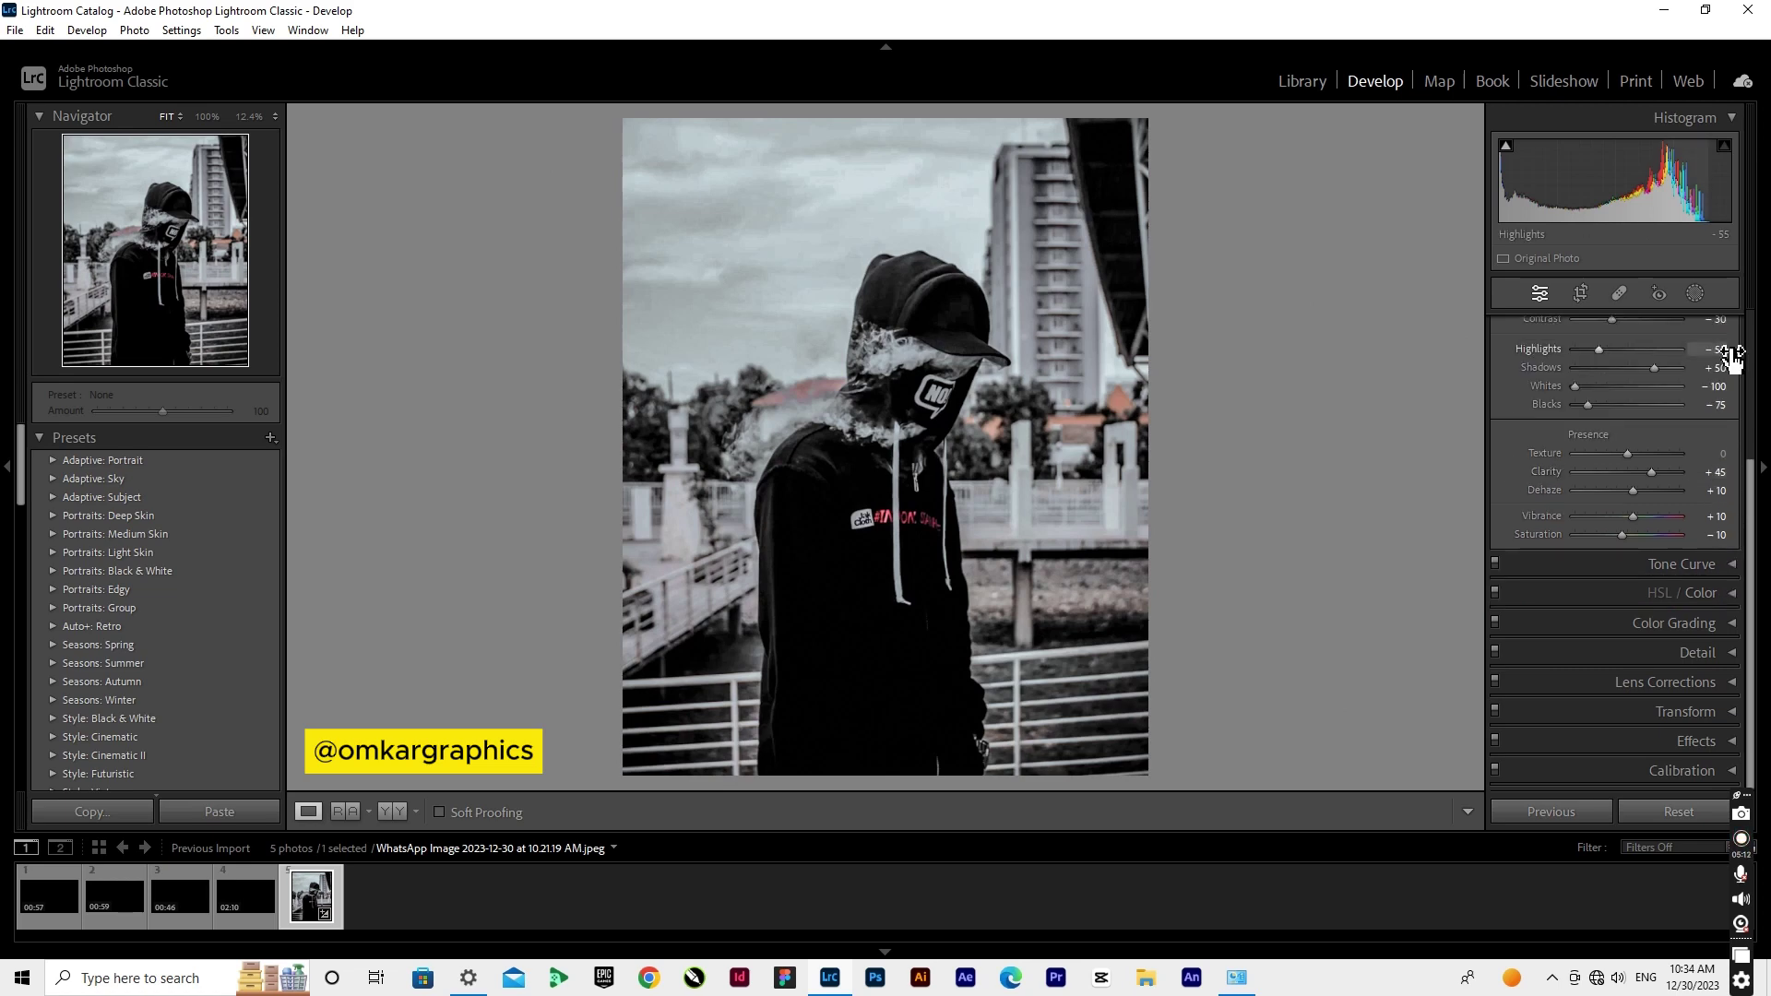
scroll(1724, 415, up, 3)
scroll(1724, 369, up, 2)
click(1718, 332)
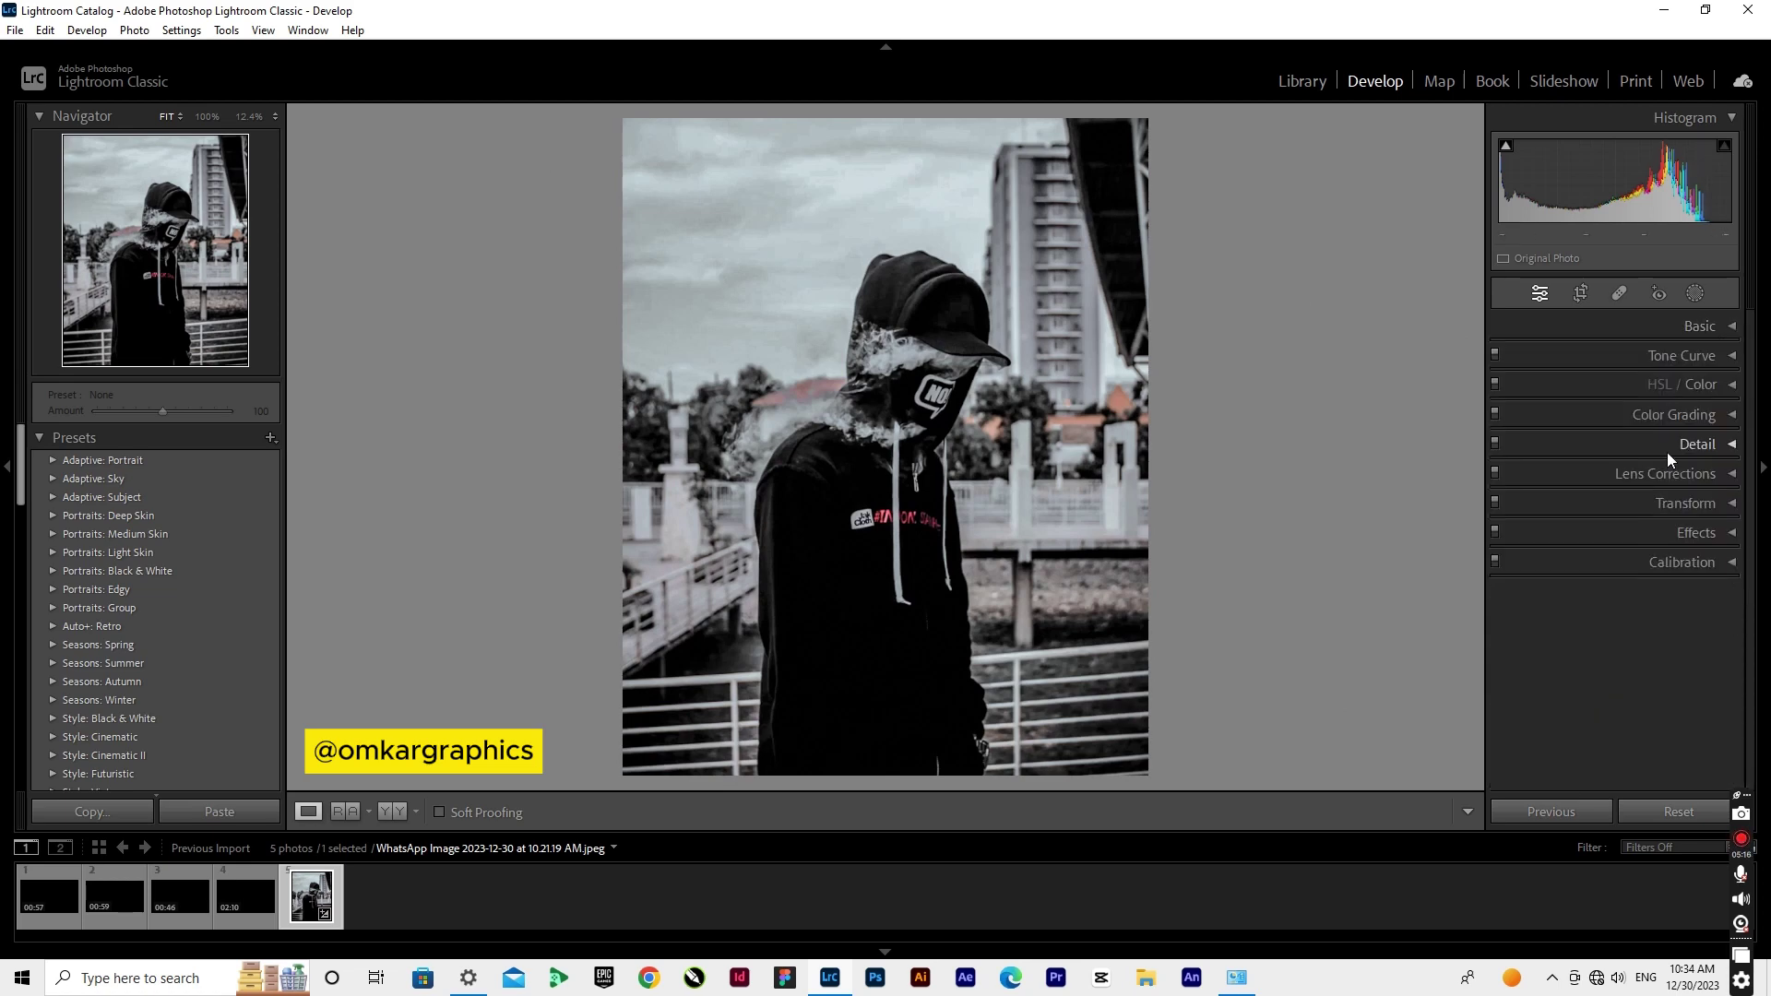
- Reopen Color Grading and set Blending to 100 and Balance to -15
click(1707, 421)
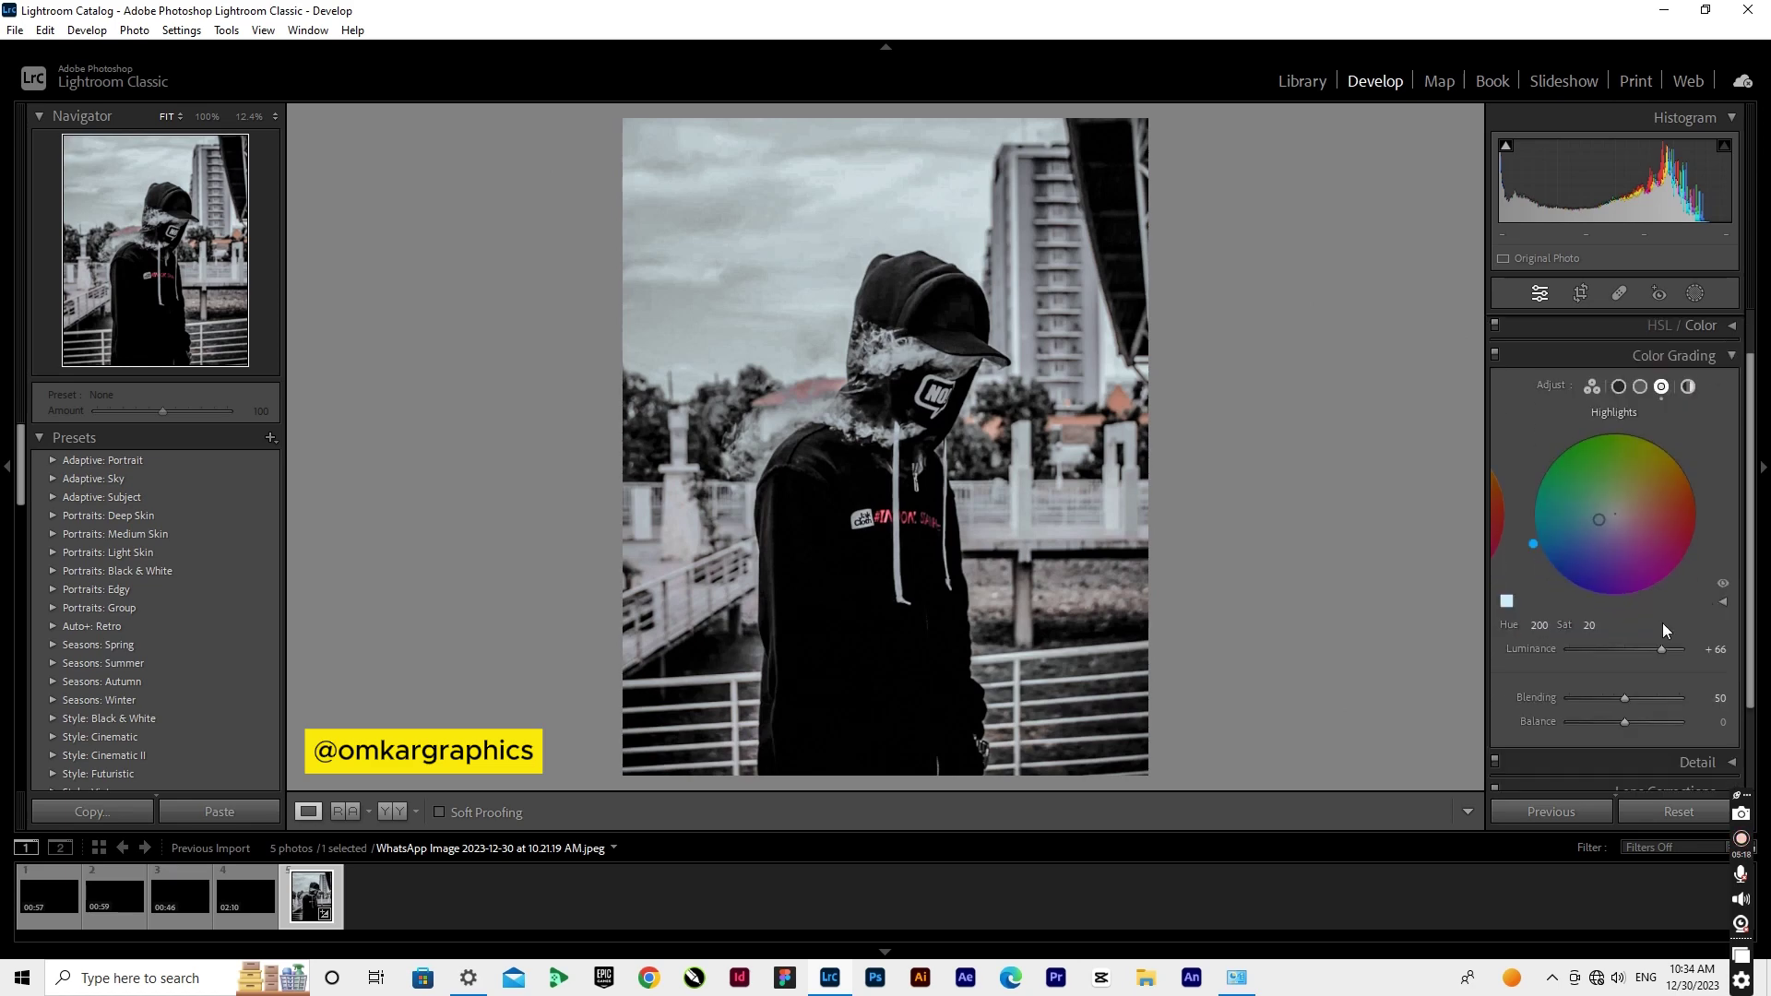
drag(1624, 694, 1684, 700)
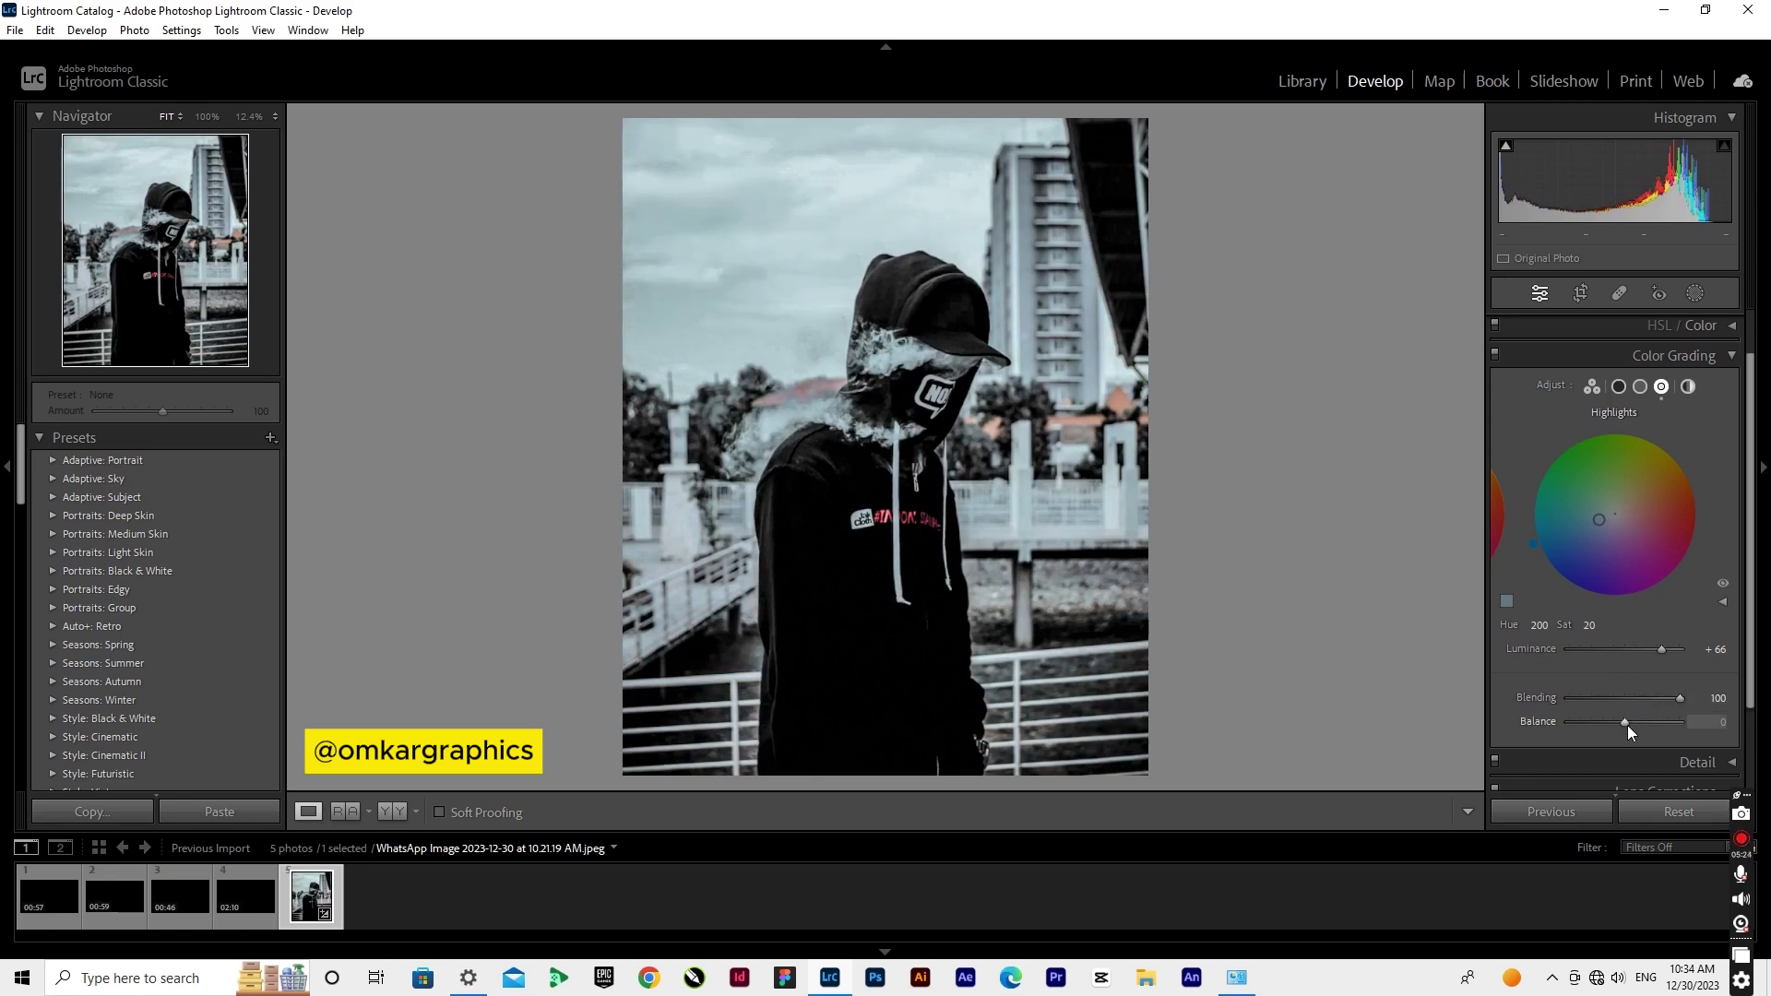
drag(1627, 725, 1617, 729)
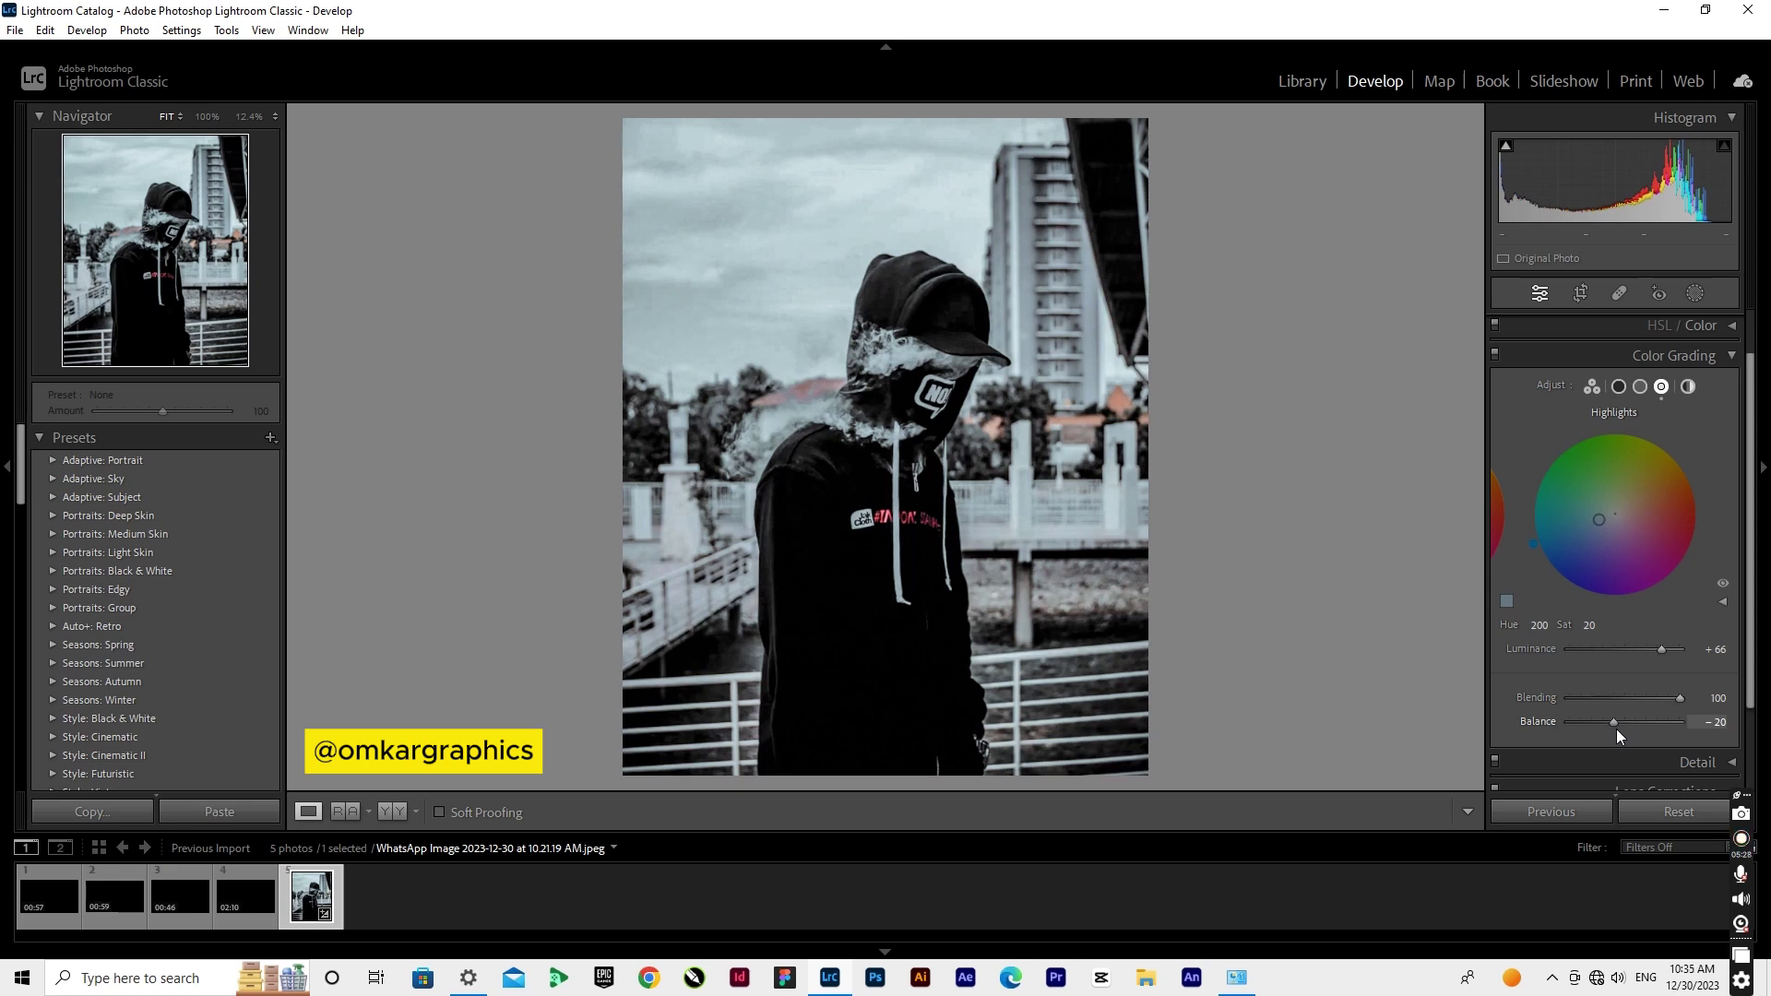
drag(1619, 729, 1620, 730)
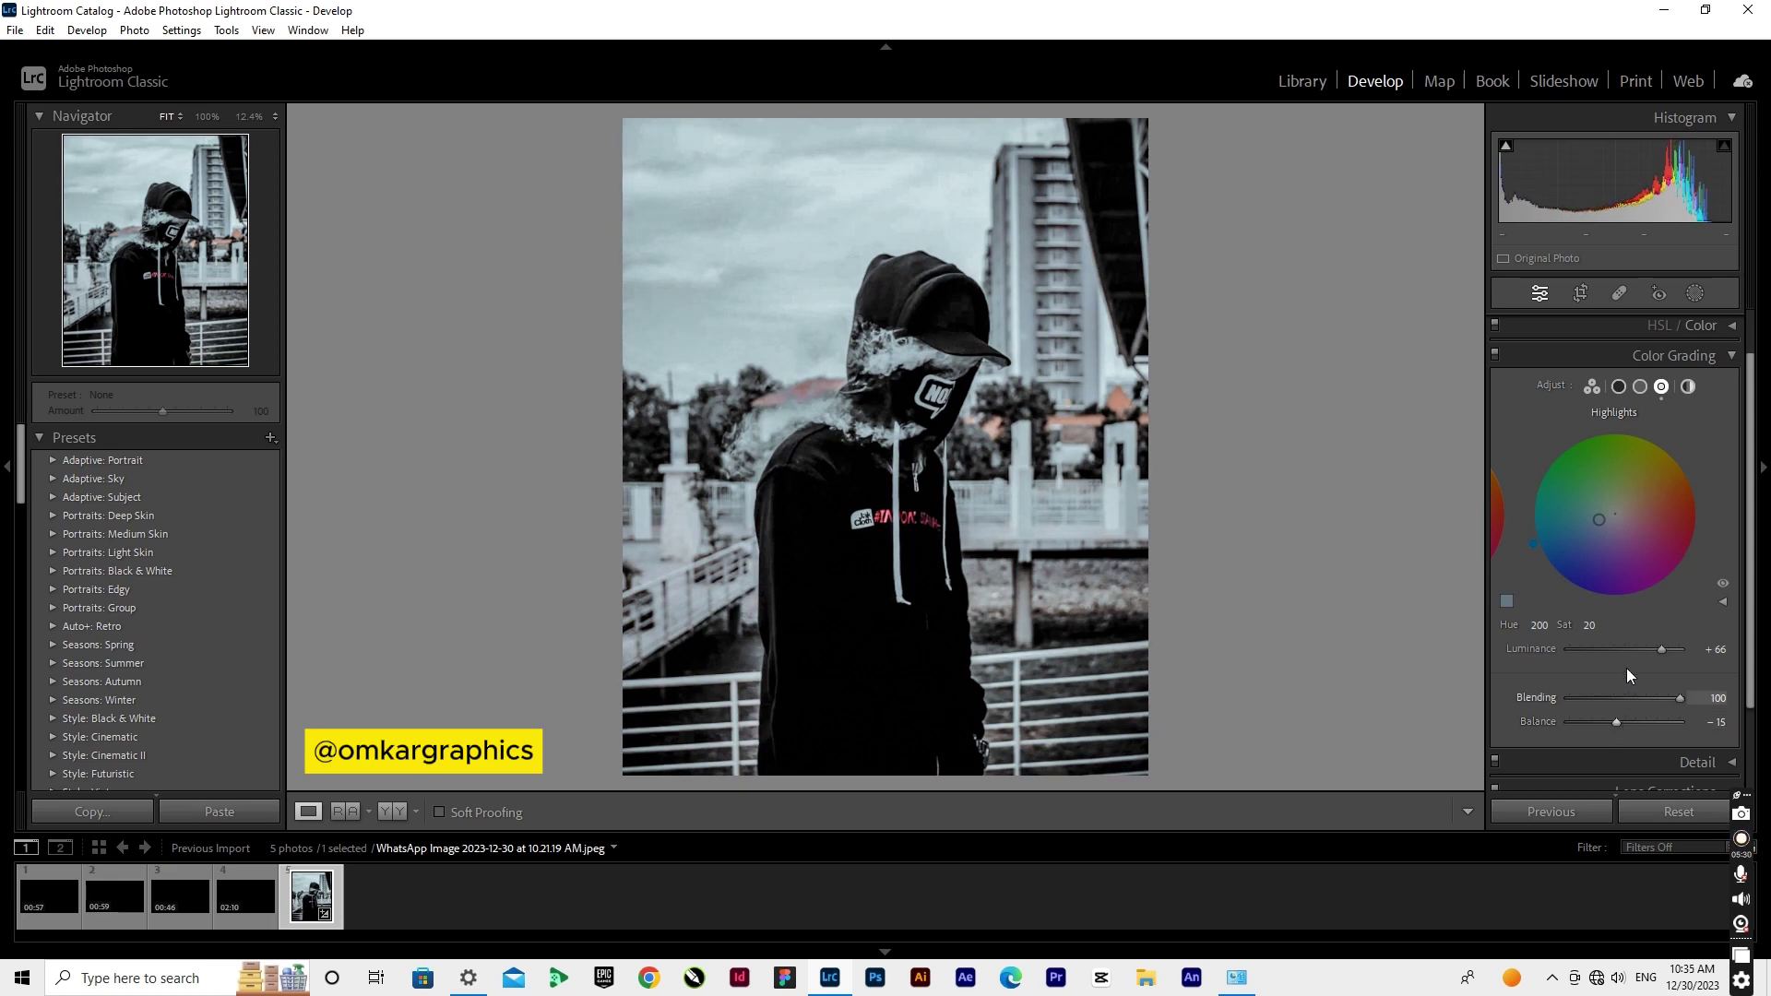
scroll(1626, 668, down, 2)
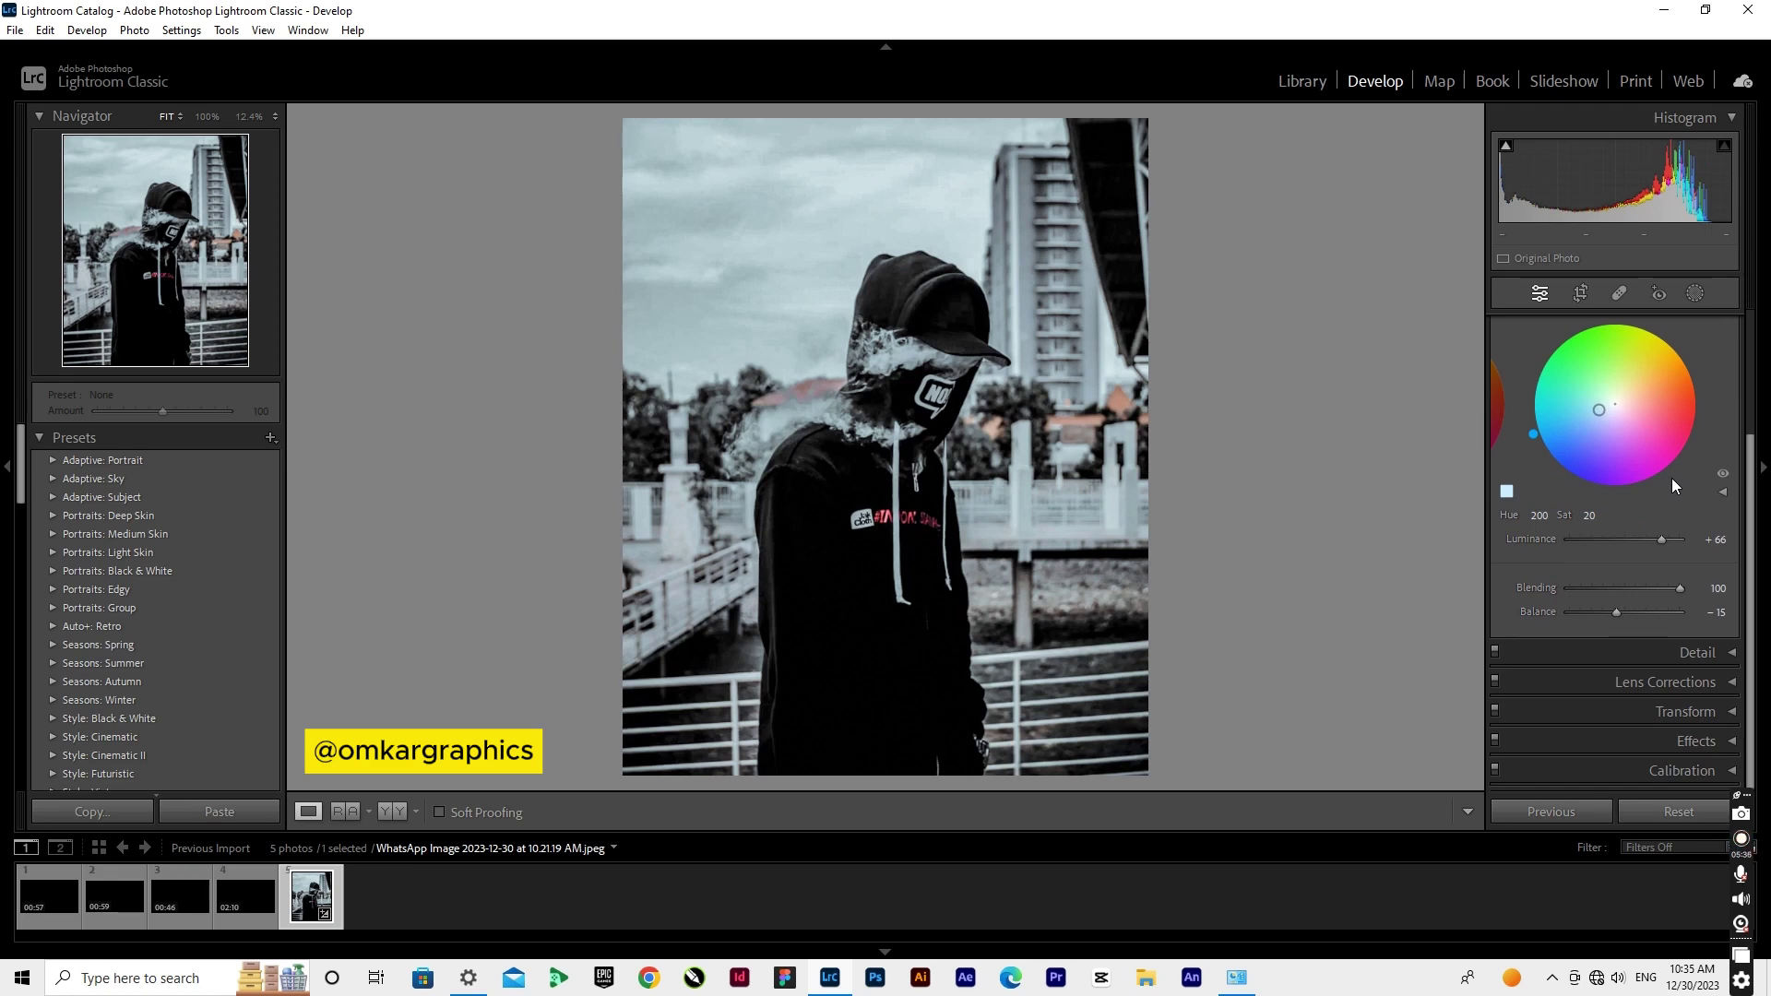
scroll(1719, 369, up, 3)
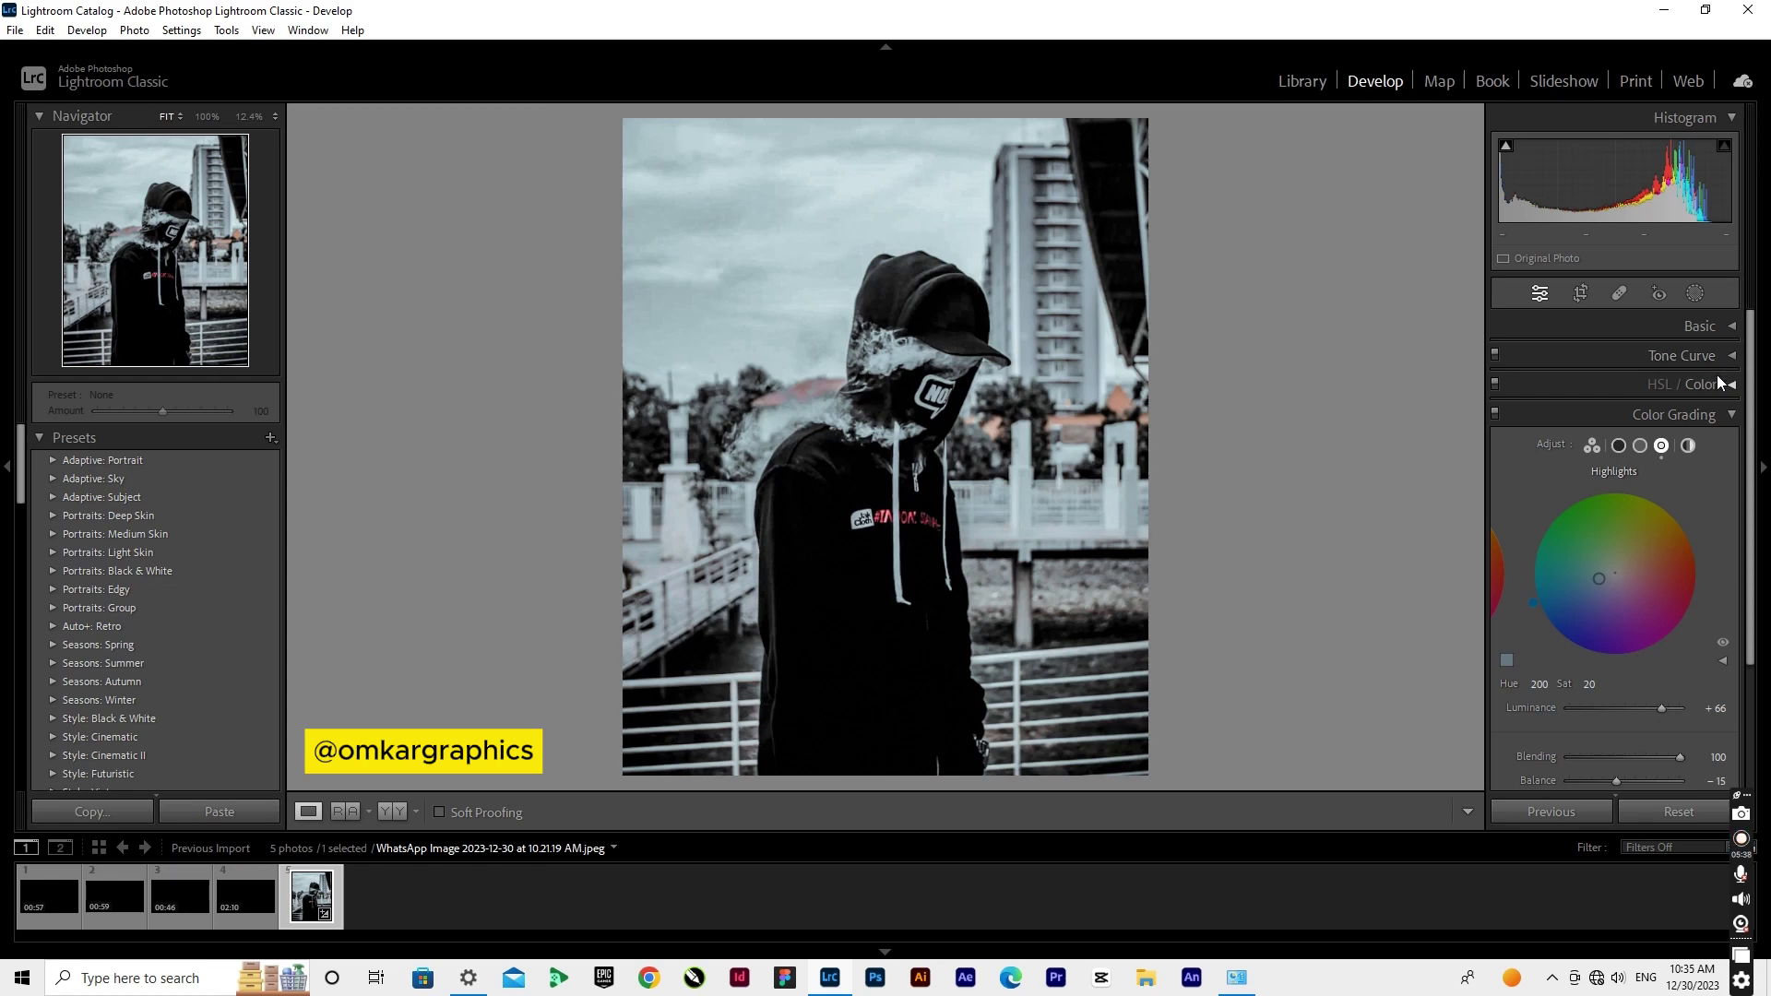
- Build a custom tone curve with points near 50/36, 95/75, 145/108 and 225/227
click(1712, 360)
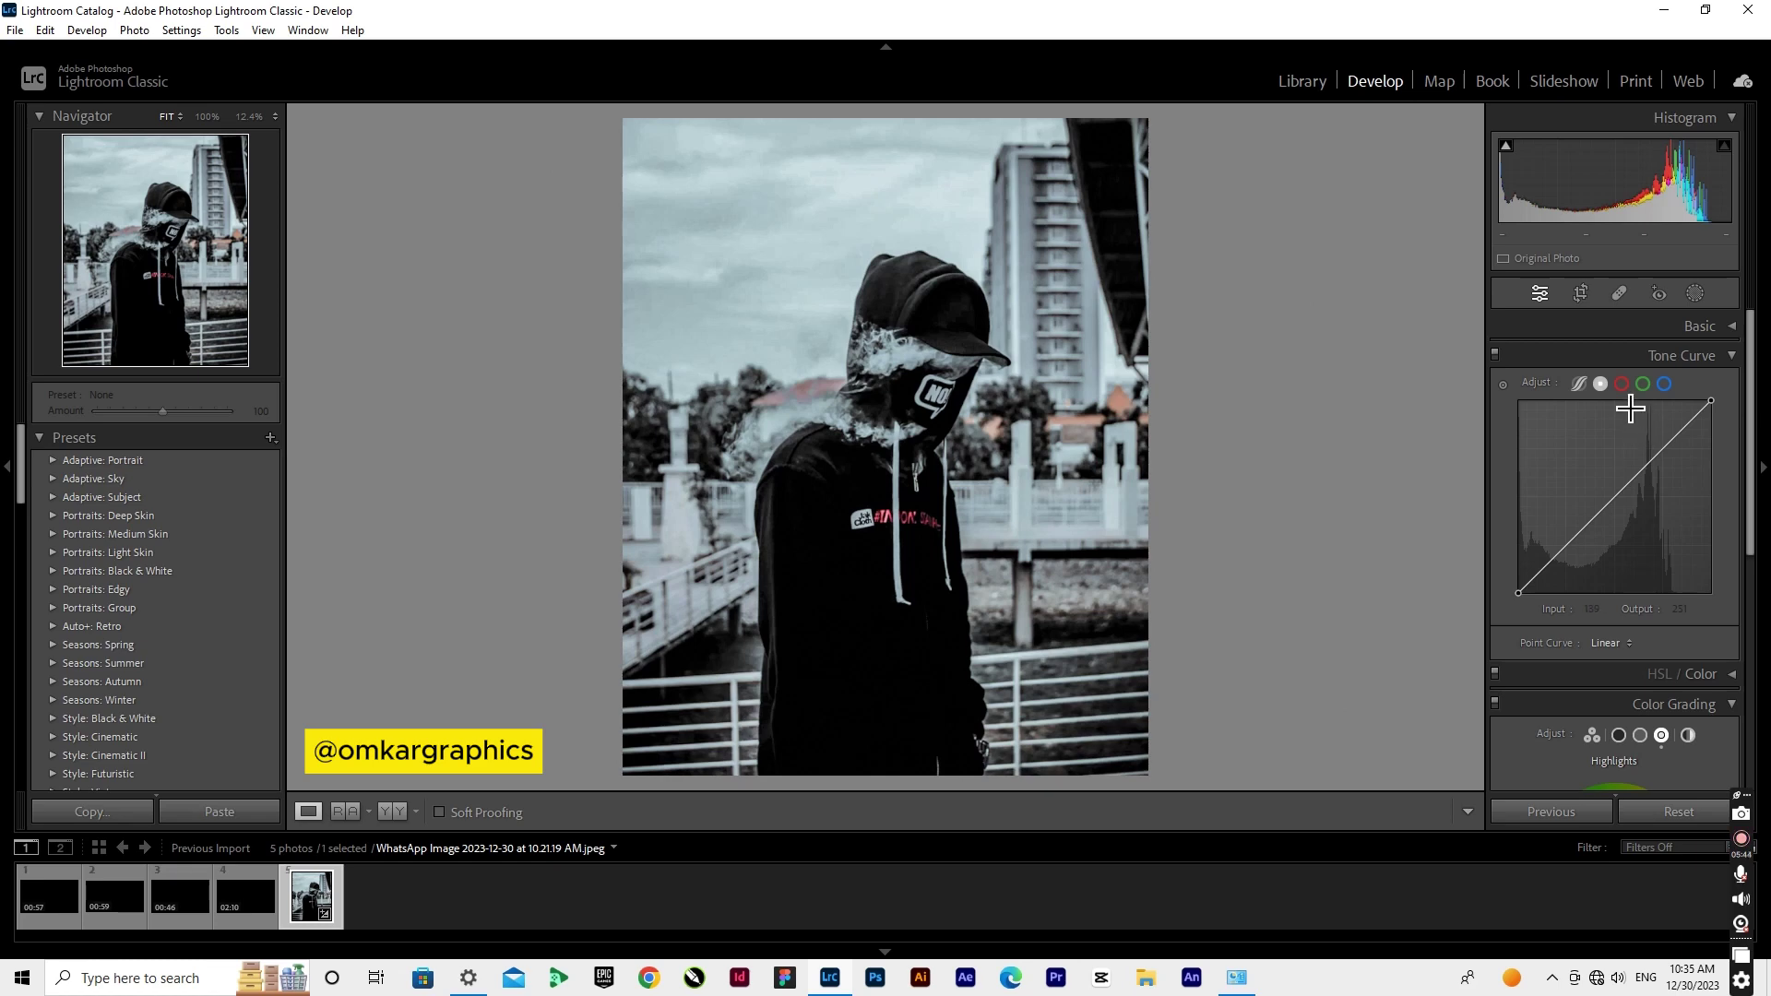
click(1550, 564)
drag(1549, 565, 1556, 567)
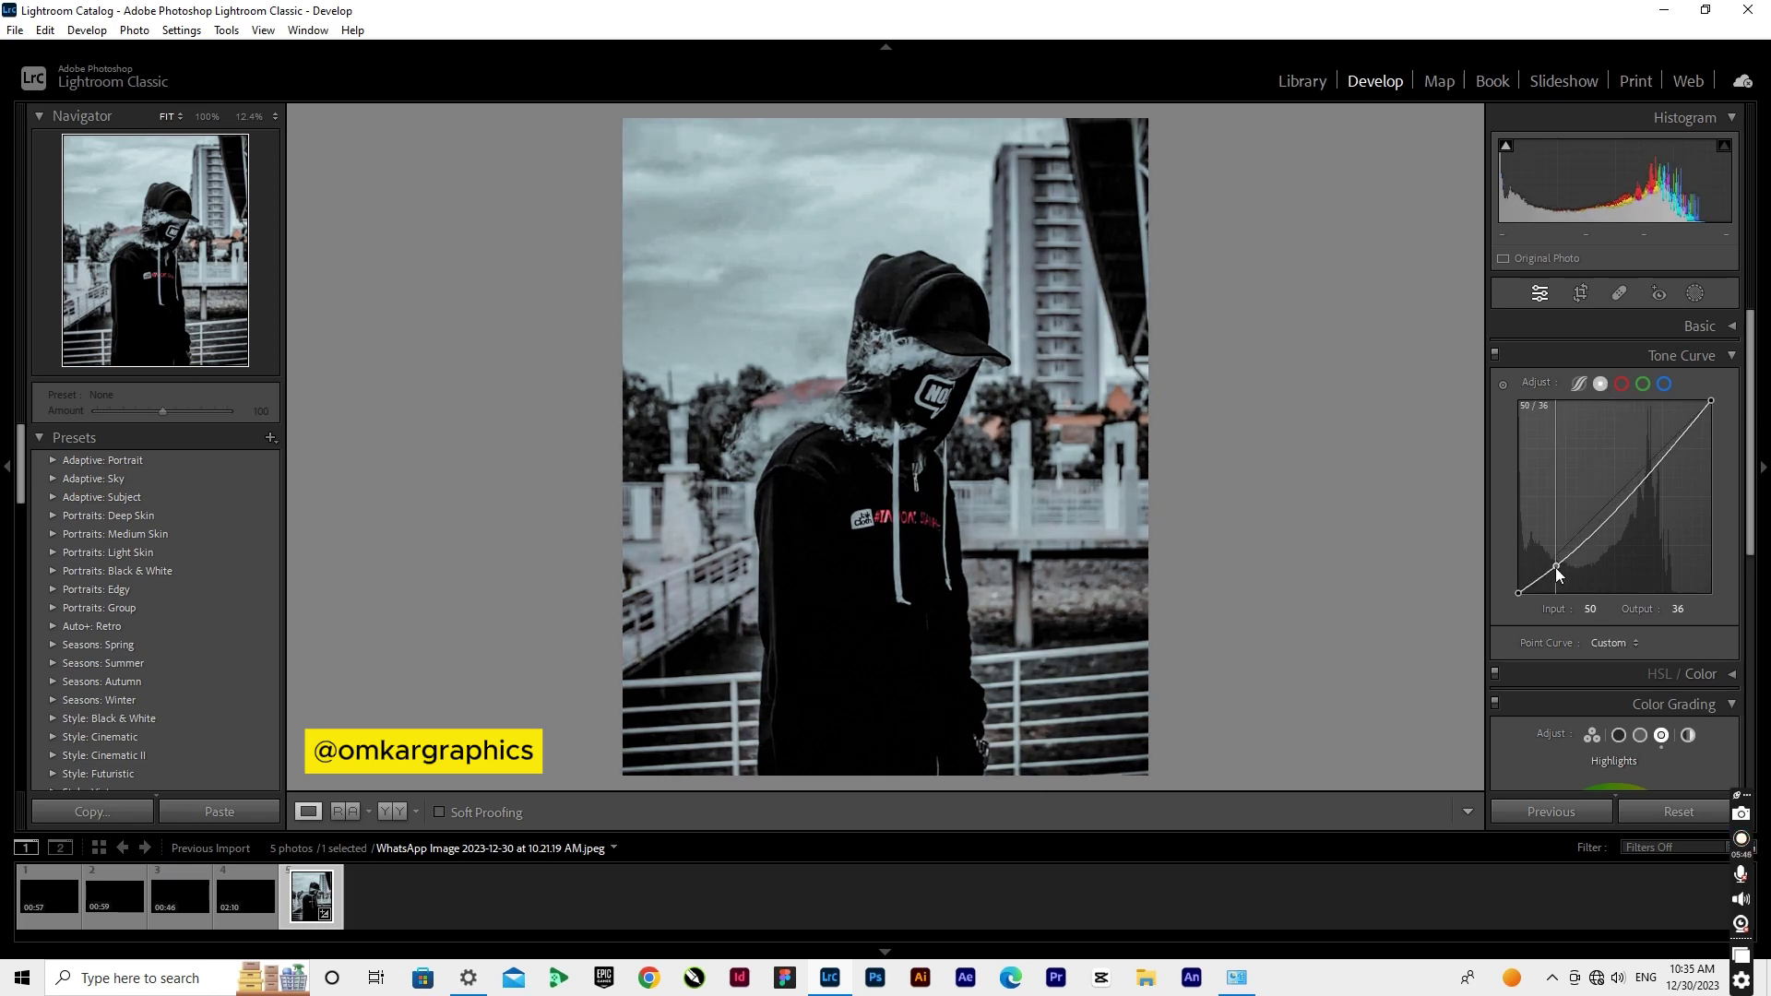
click(1590, 538)
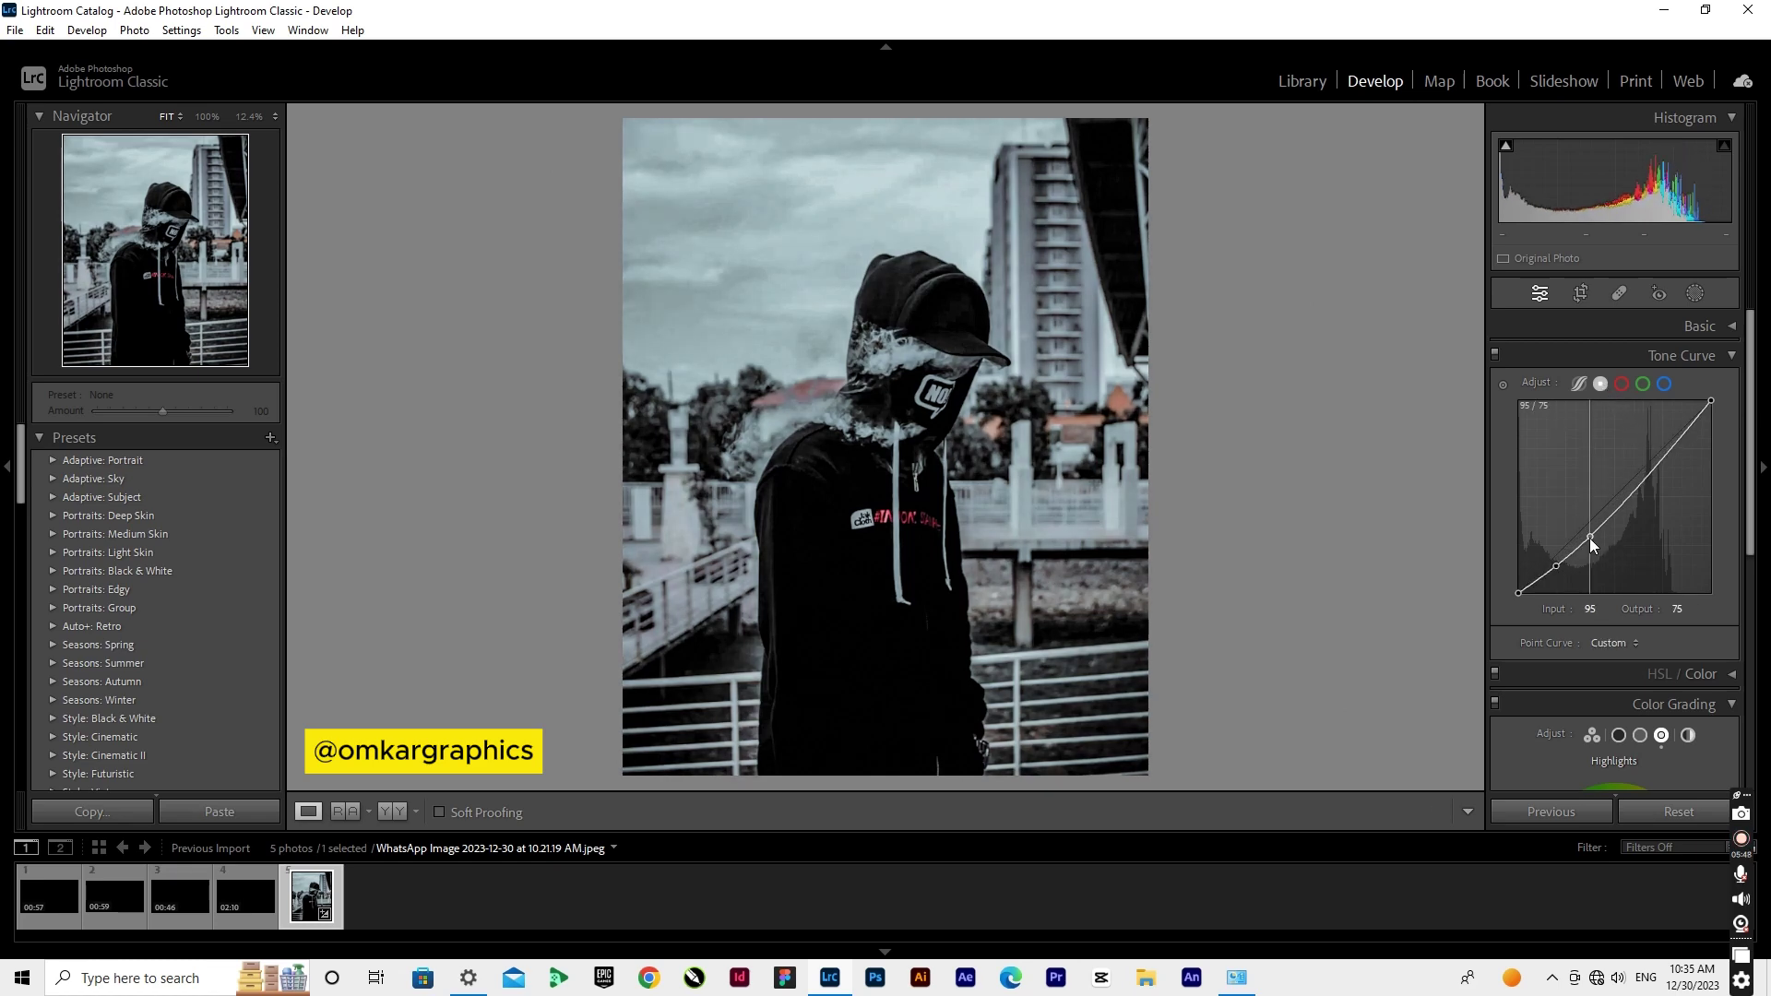
drag(1591, 537, 1677, 458)
click(1630, 513)
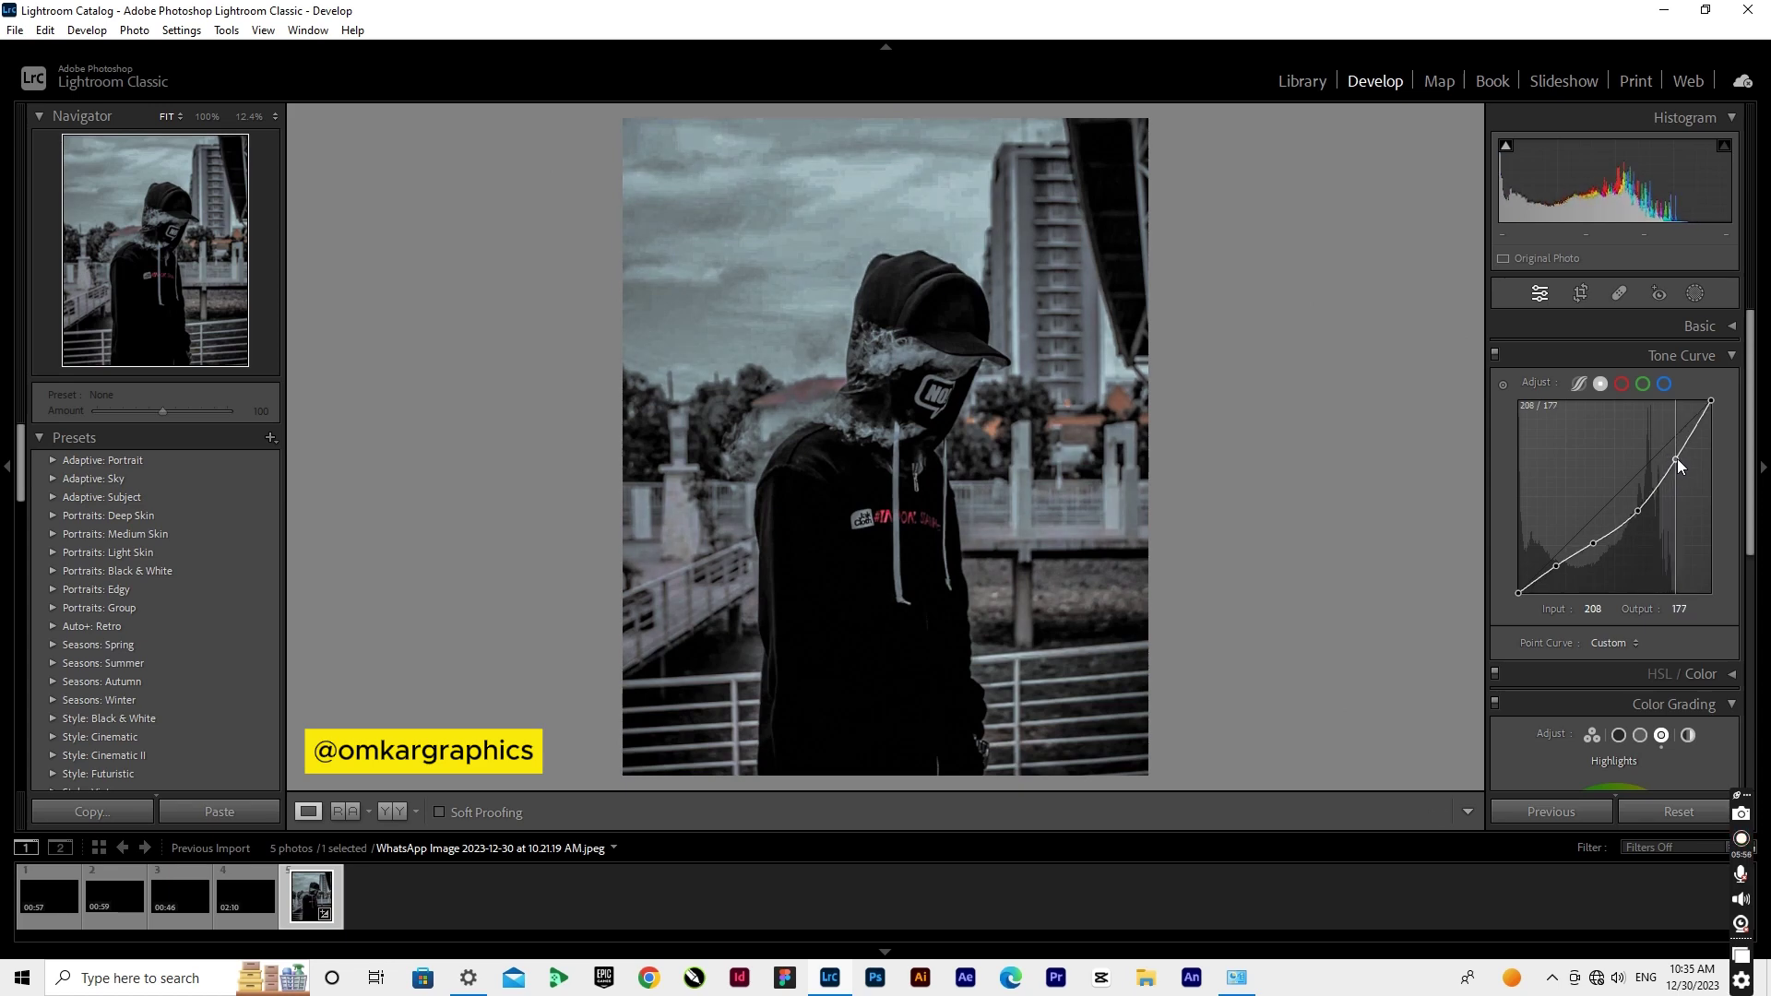
click(1692, 433)
drag(1692, 430, 1690, 420)
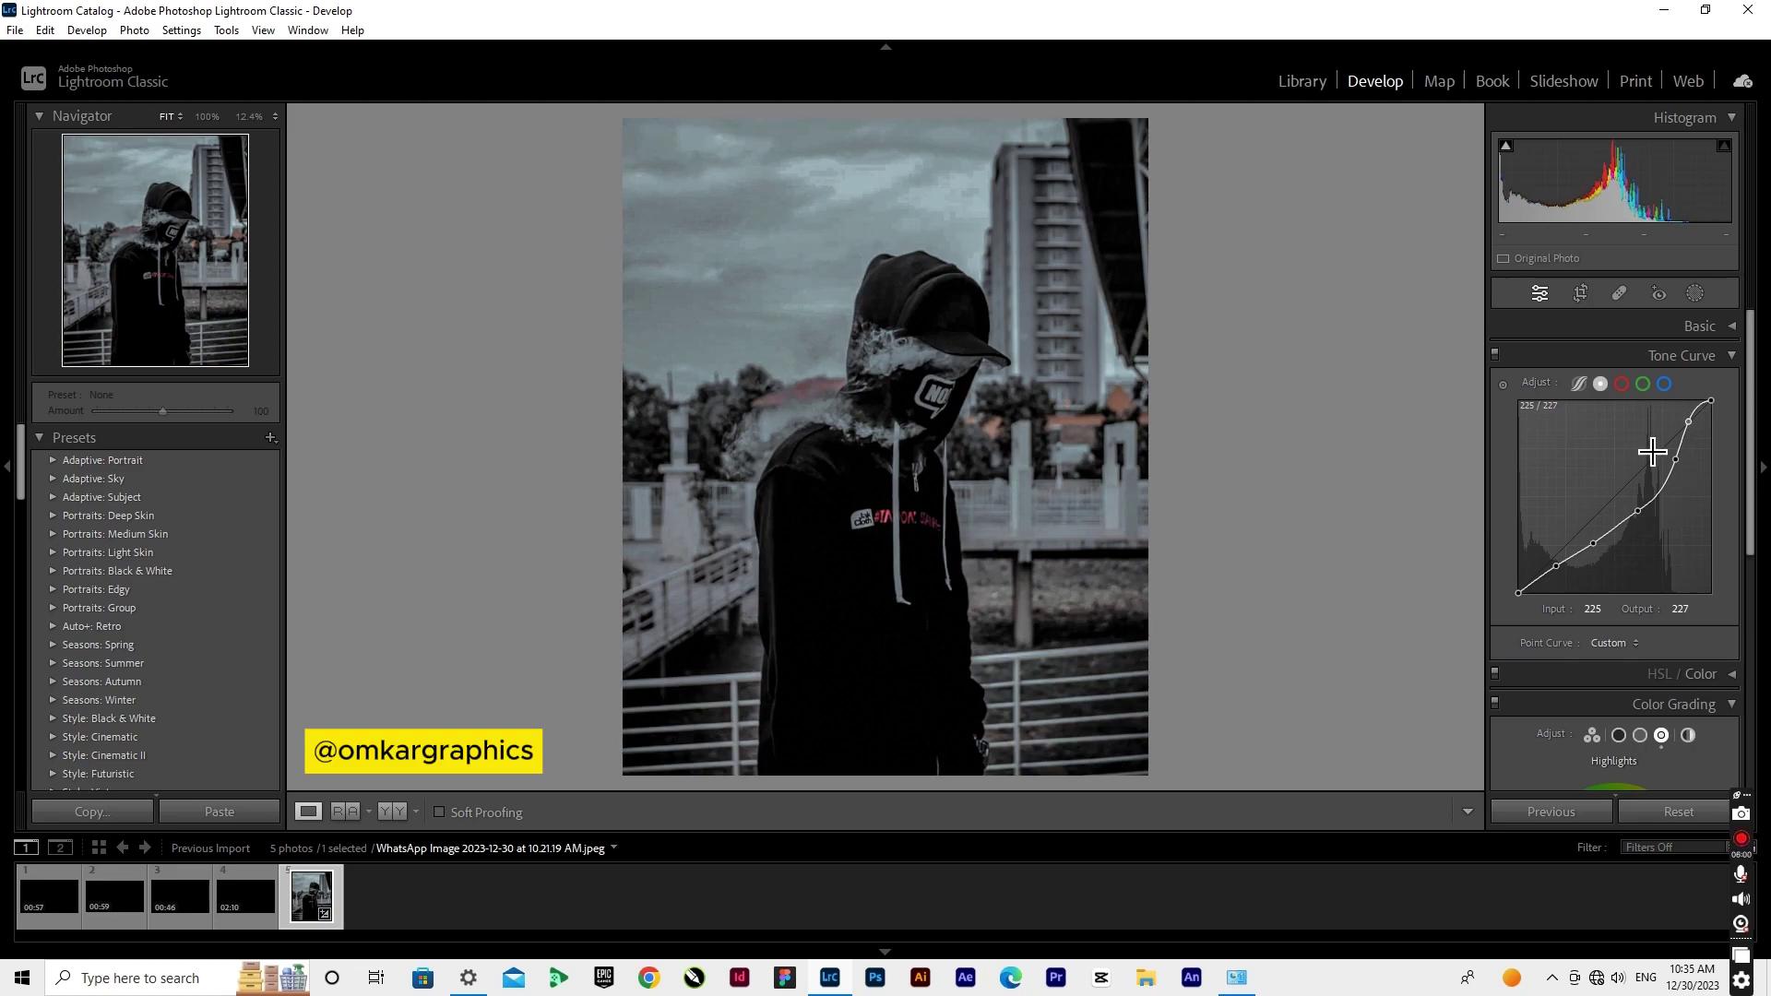